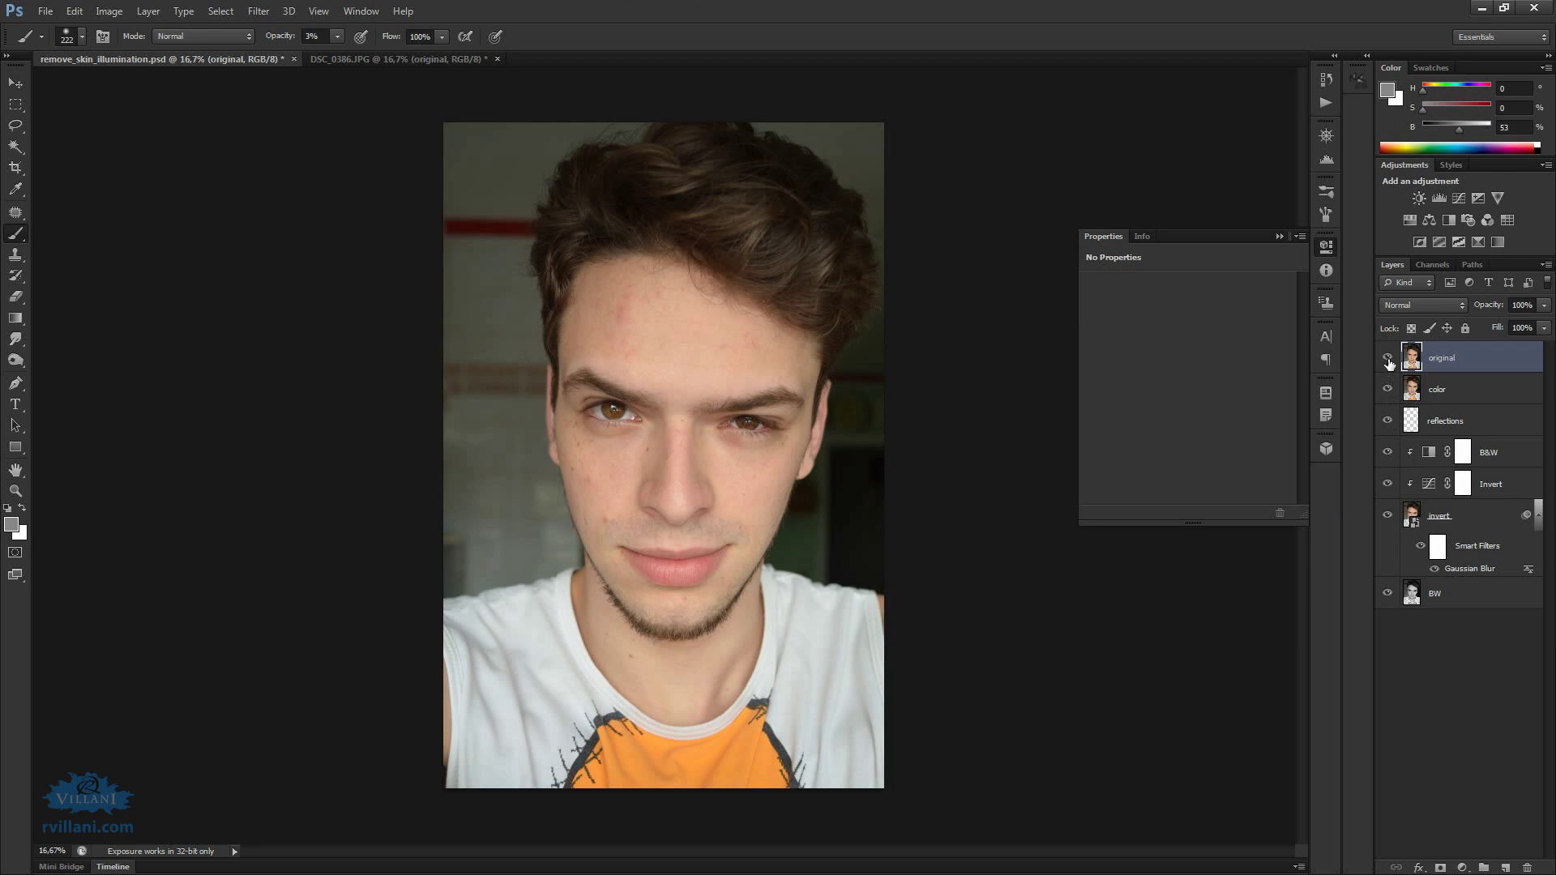
Hide the retouch file's original layer, then switch to the unedited DSC_0386.JPG photo
left_click(1388, 358)
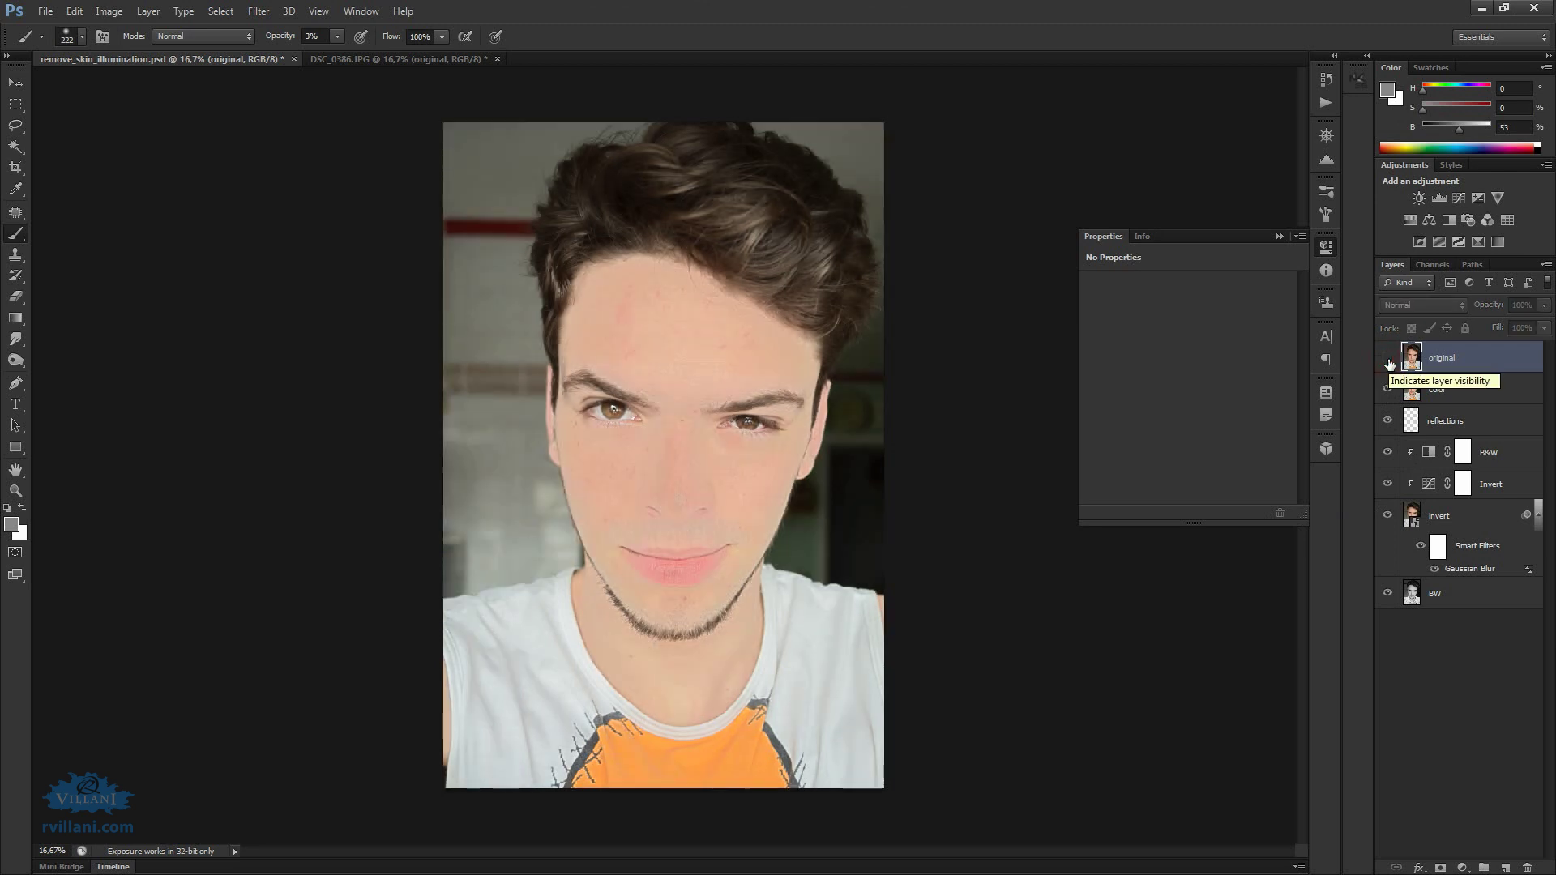
left_click(364, 63)
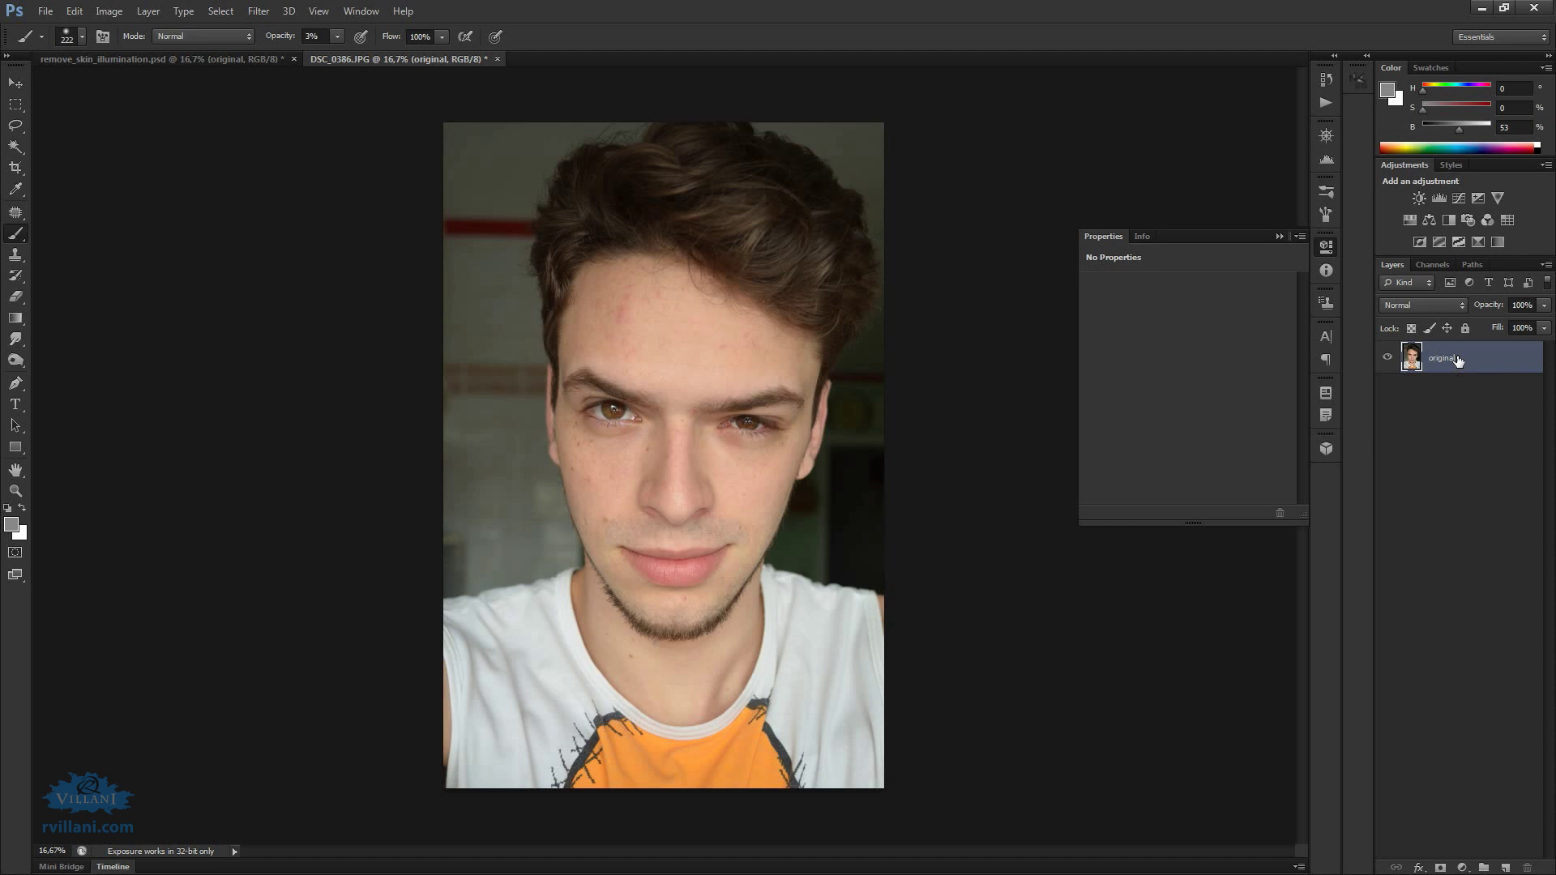
Duplicate the photo twice and move both copies below the now-hidden original layer
key("ctrl+j")
key("ctrl+j")
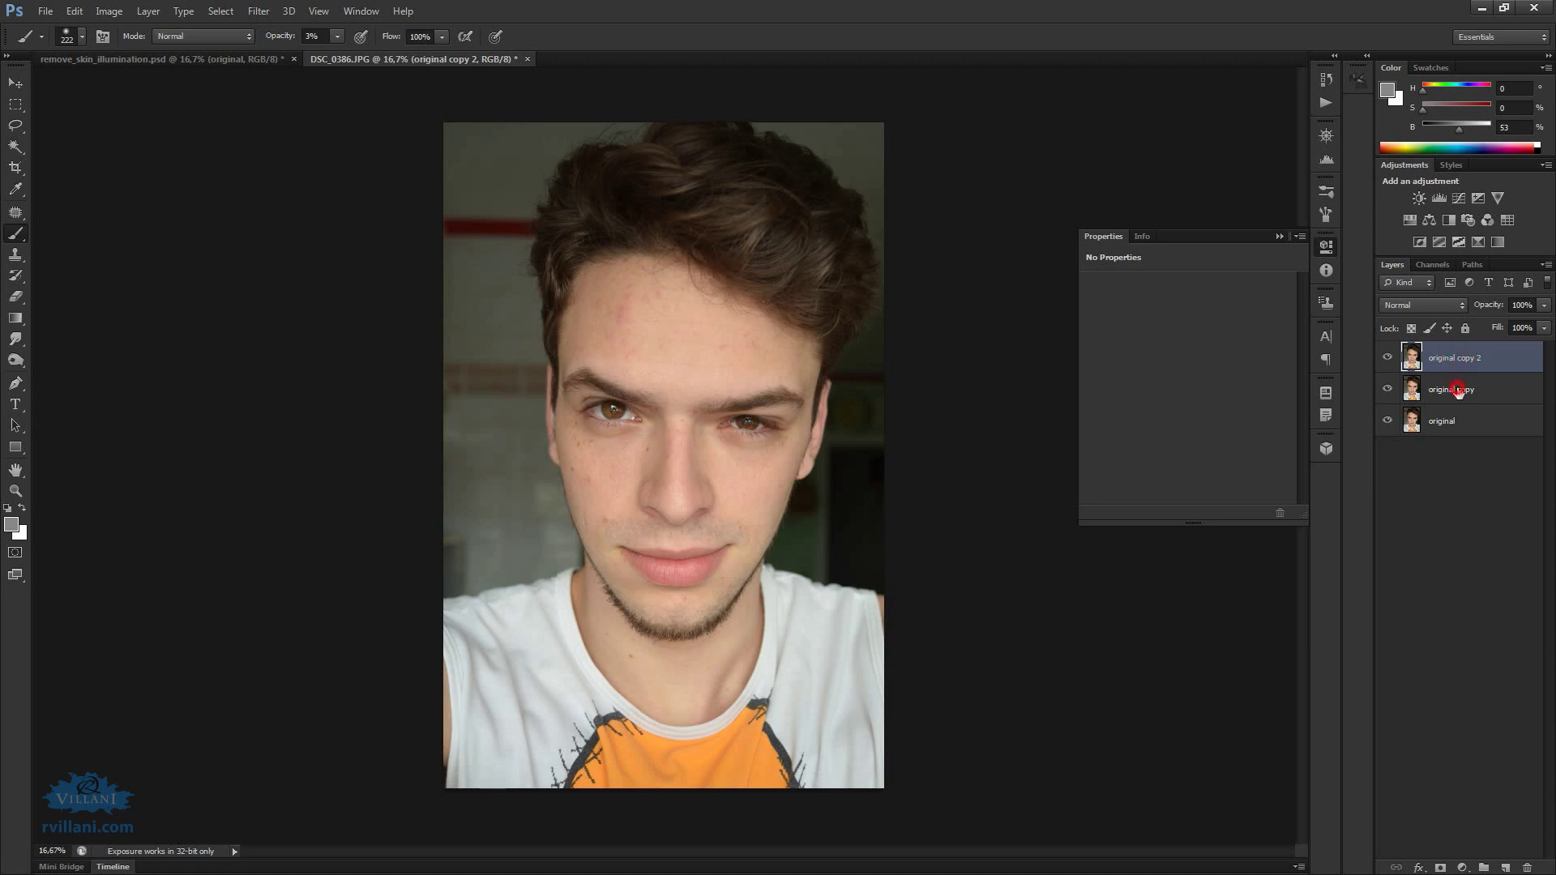
left_click(1458, 389, "shift")
left_click_drag(1458, 390, 1474, 499)
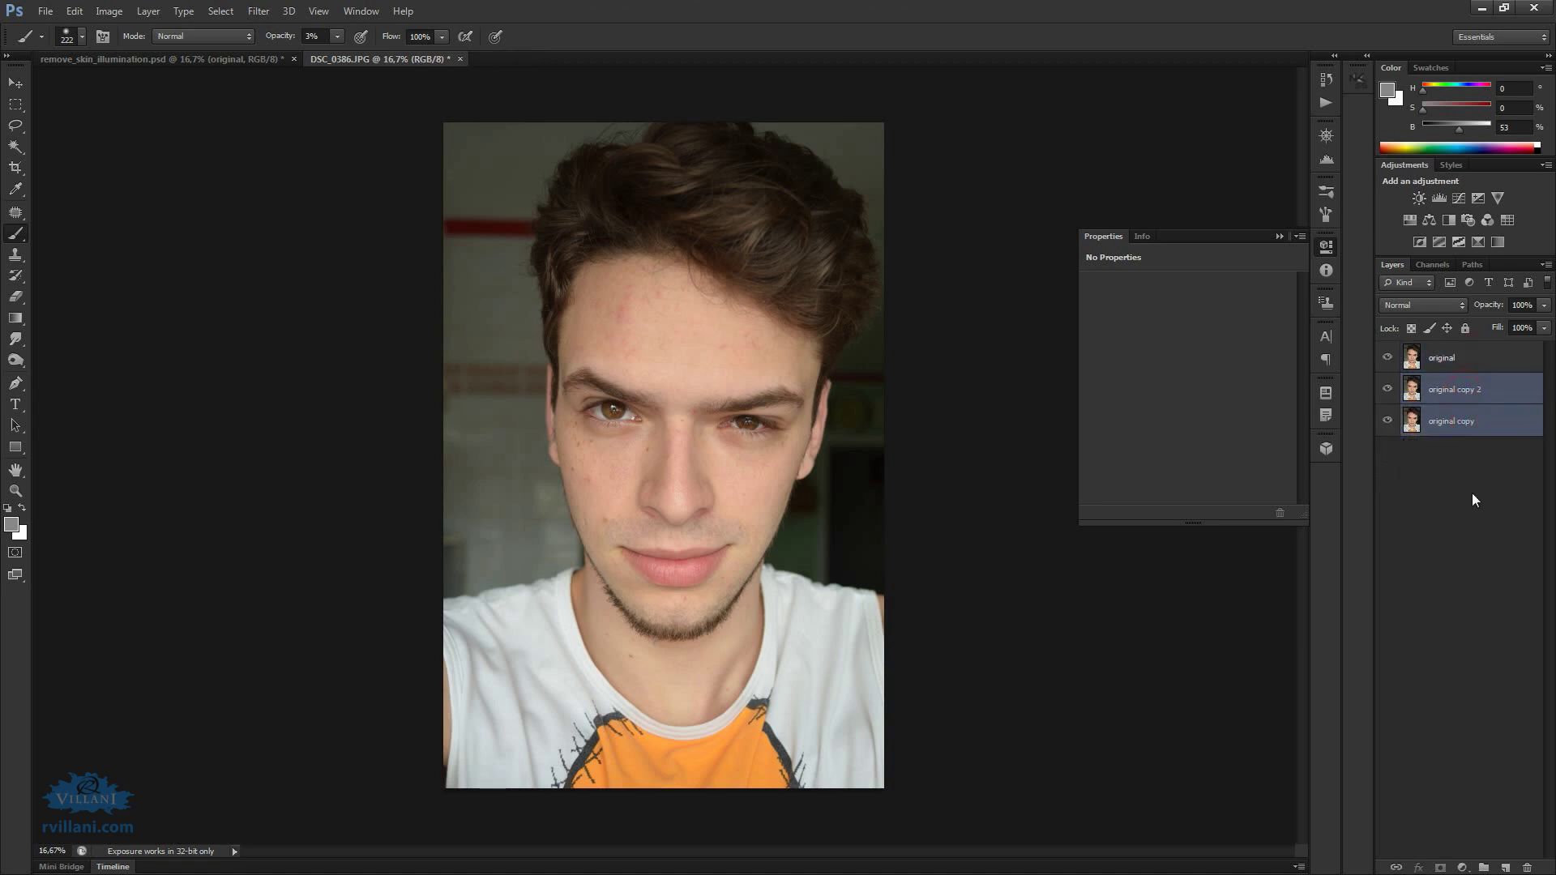
left_click(1387, 358)
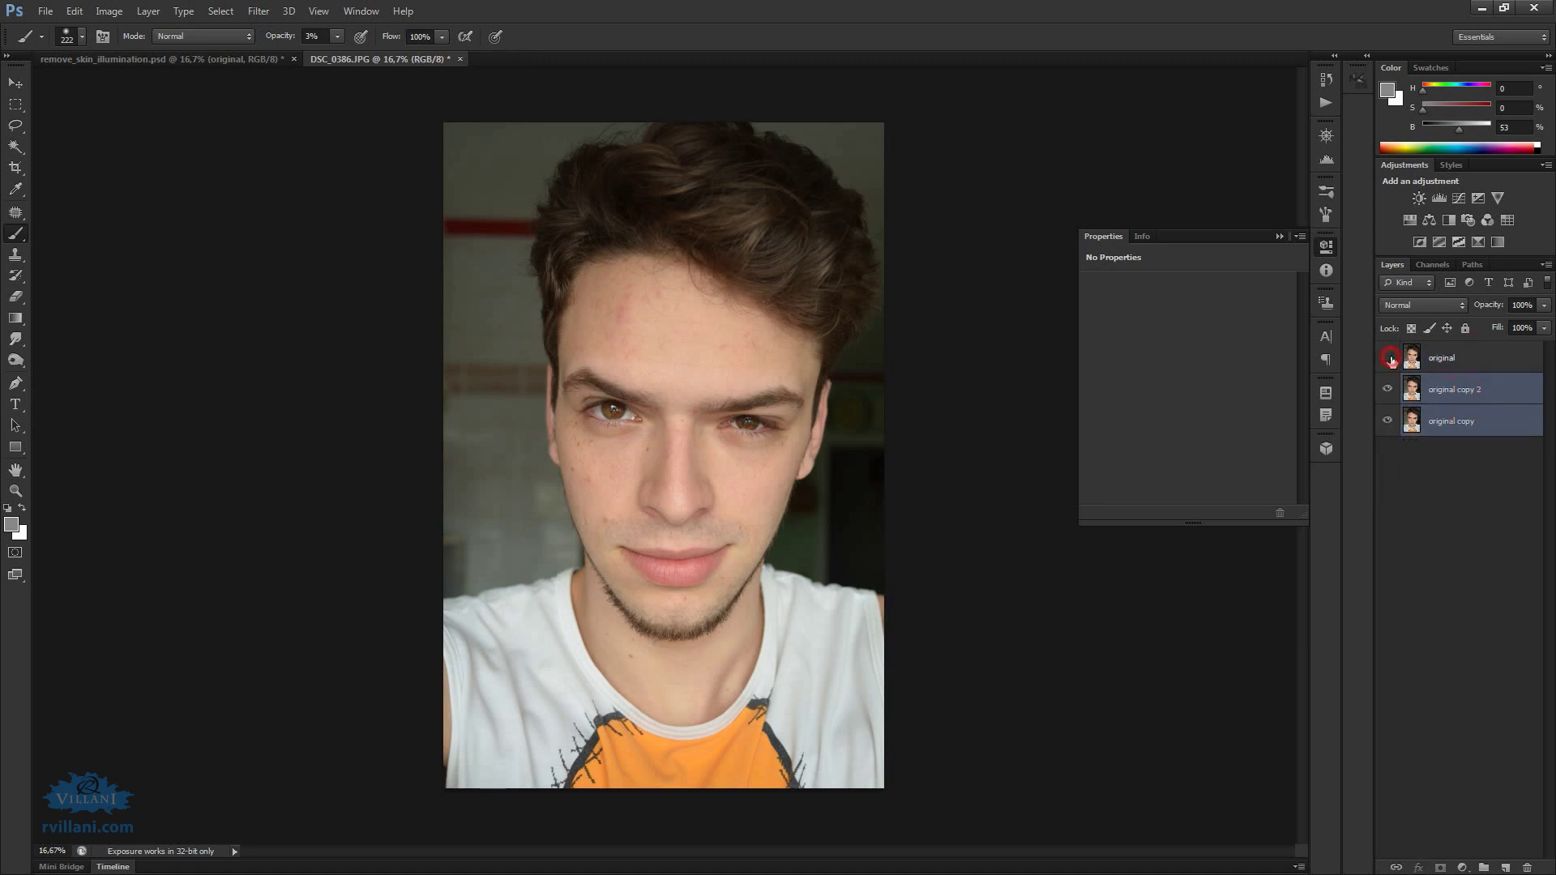
Rename one copy 'P&B' and desaturate it to black and white
double_click(1444, 393)
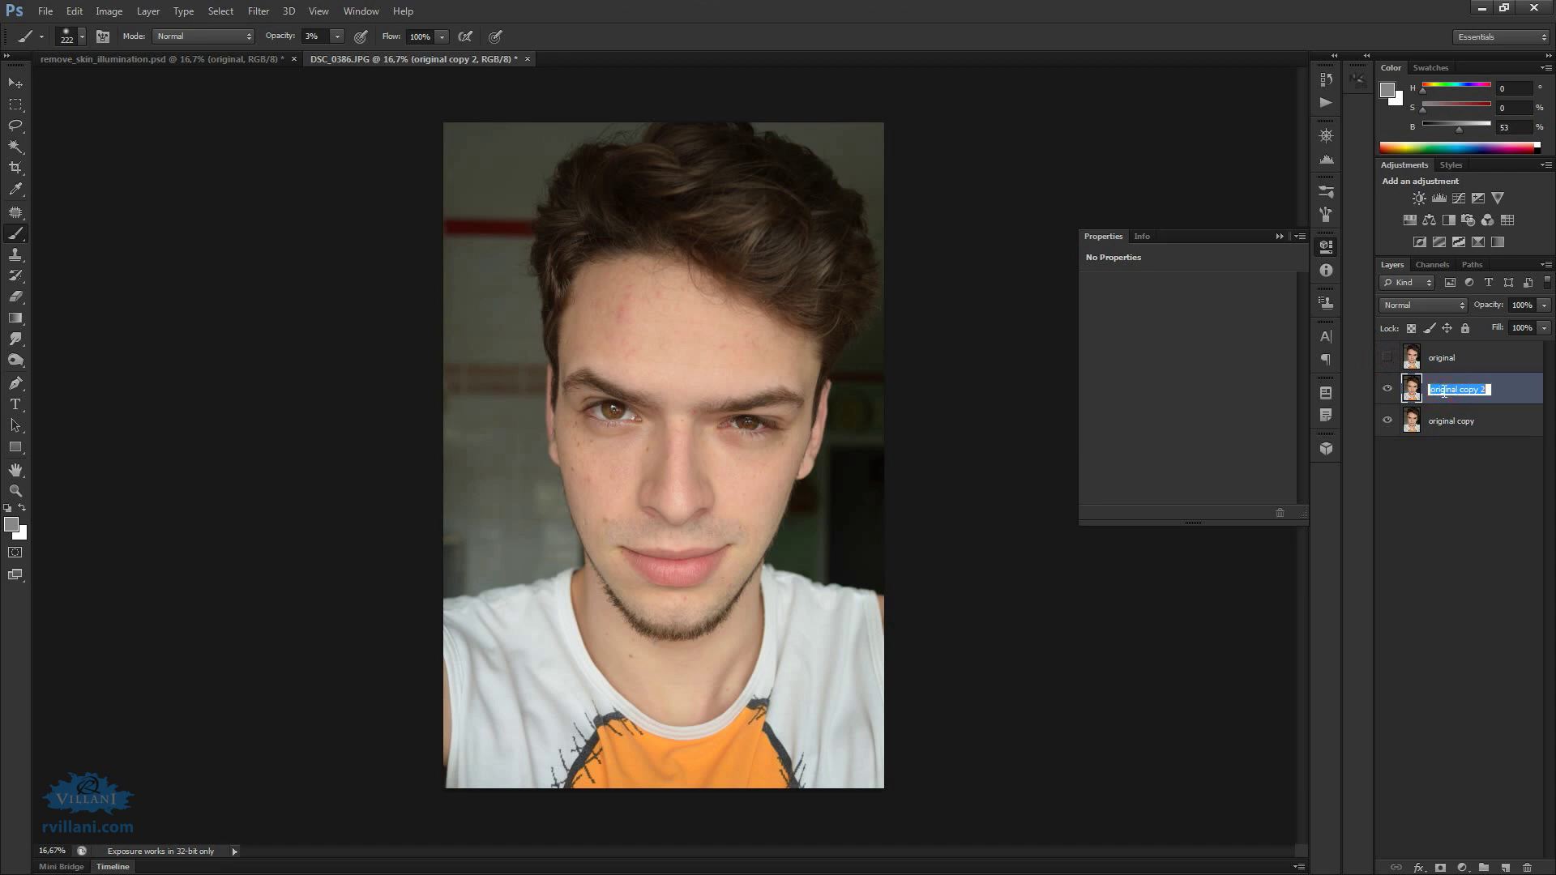
double_click(1451, 421)
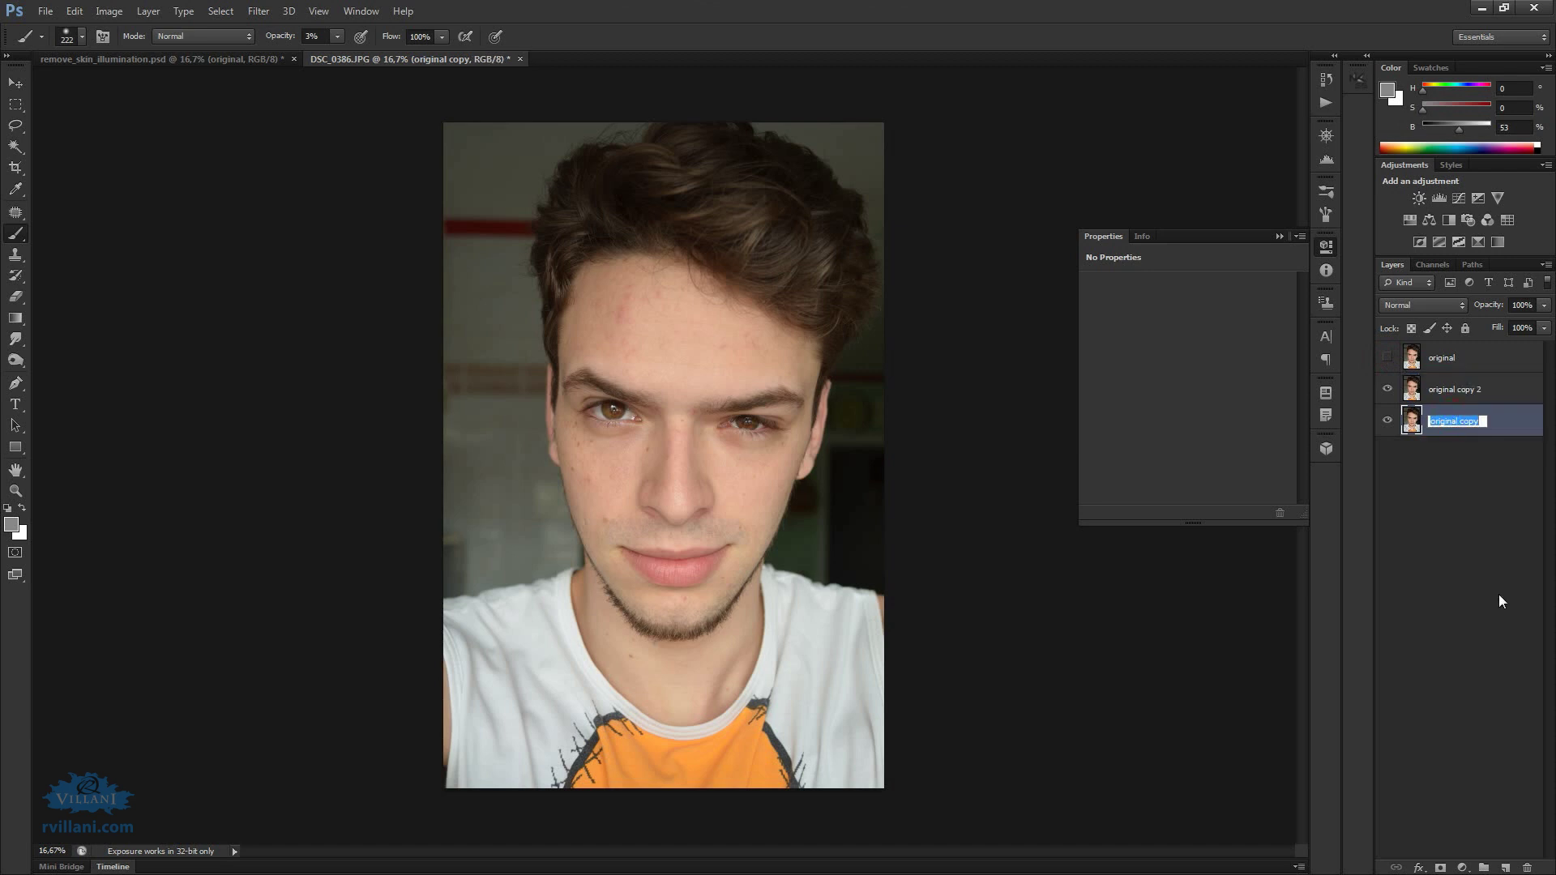
type("P&B")
key("Return")
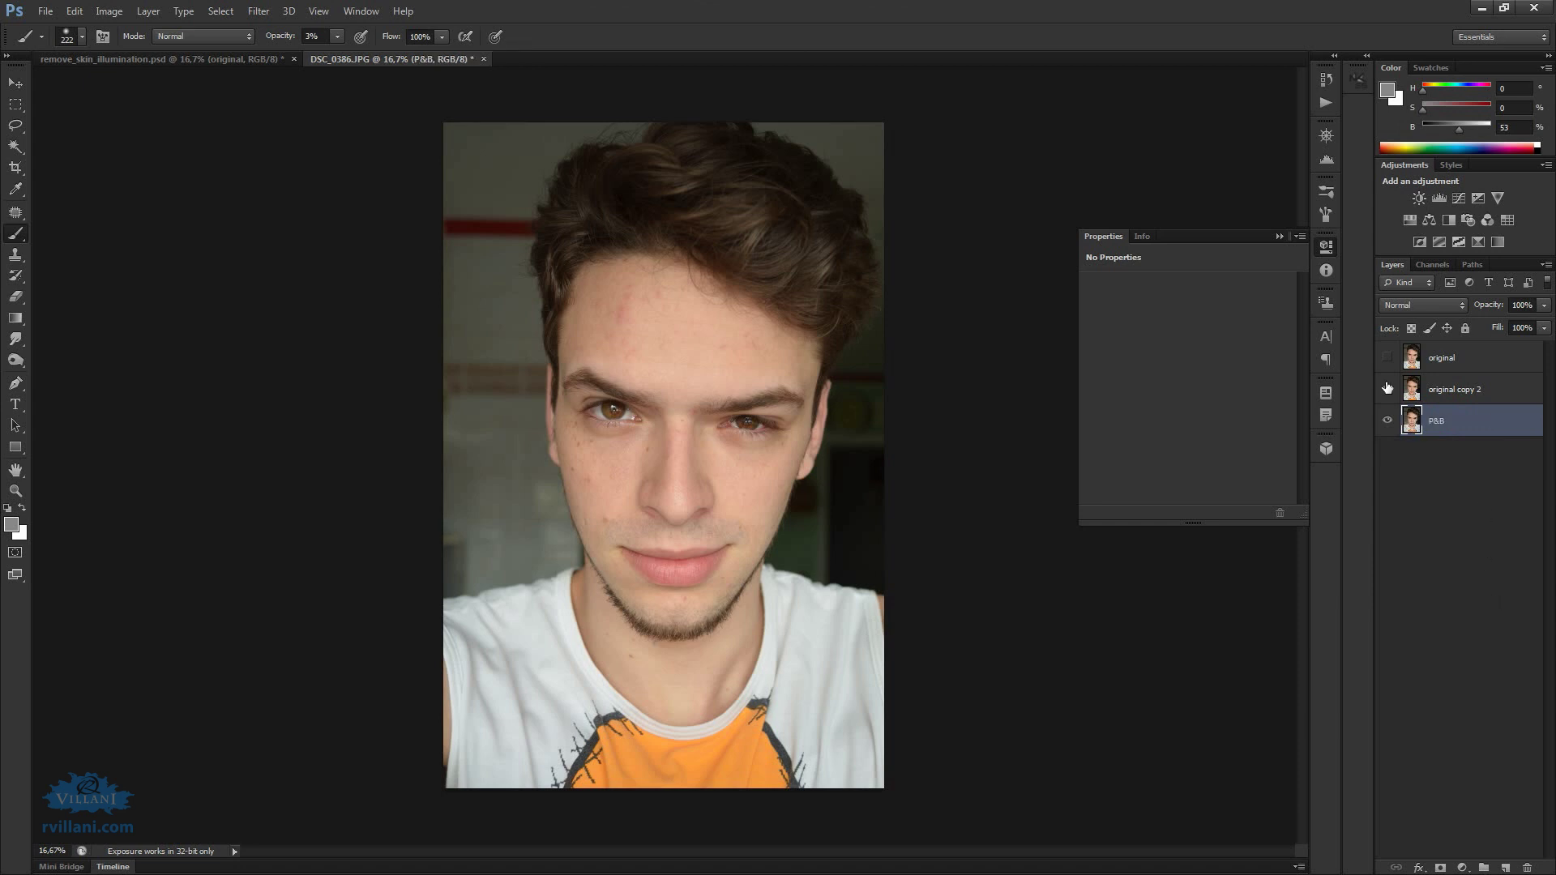
left_click(1390, 398)
key("ctrl+shift+u")
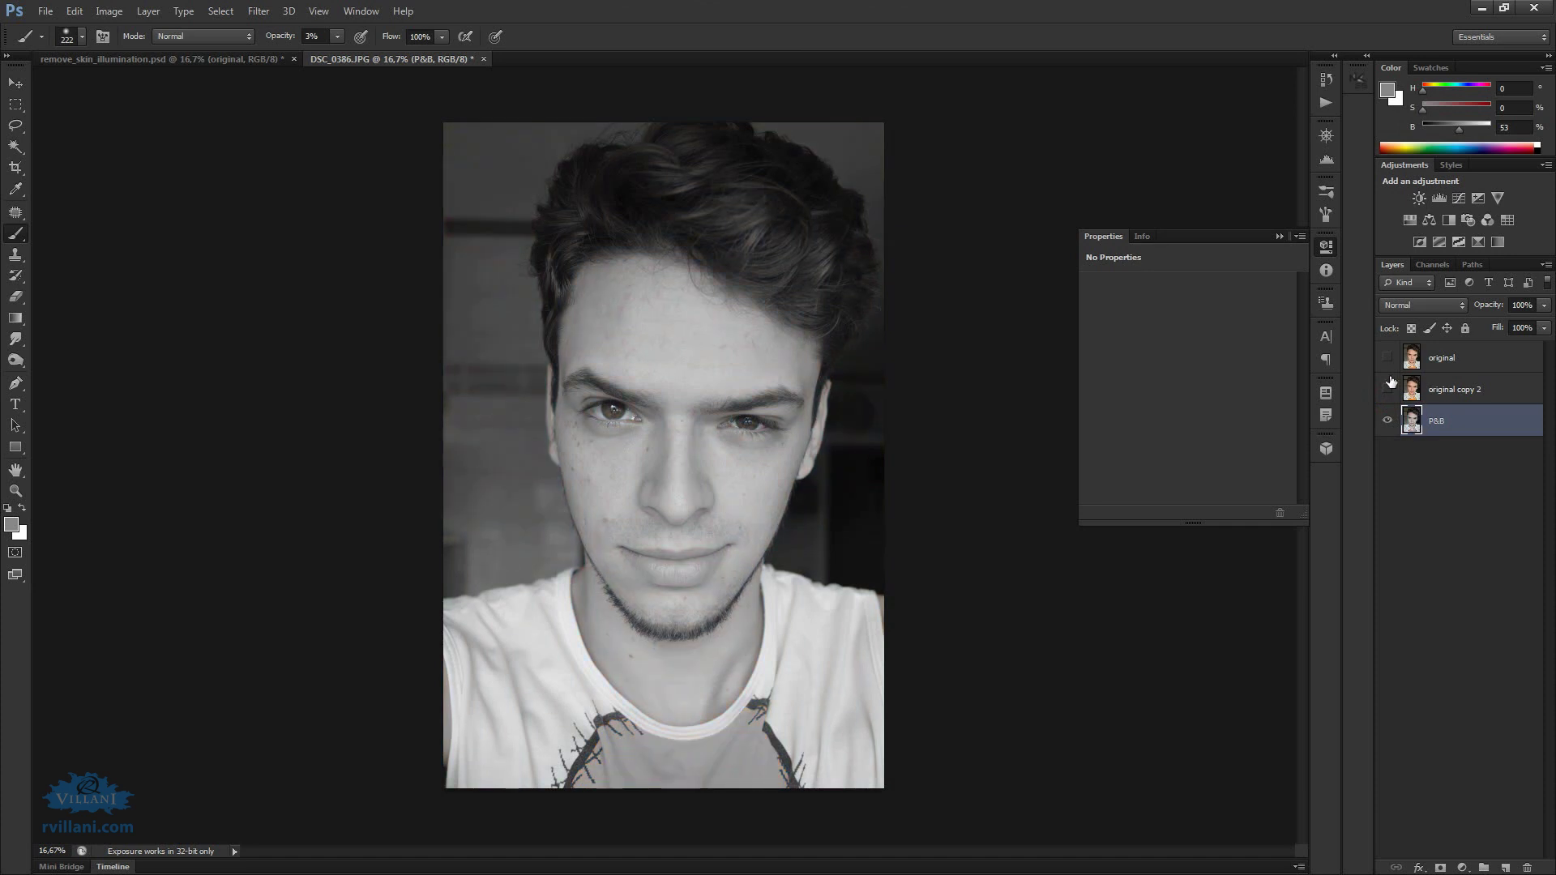
Rename the other visible copy 'inverte' and convert it to a Smart Object
left_click(1455, 392)
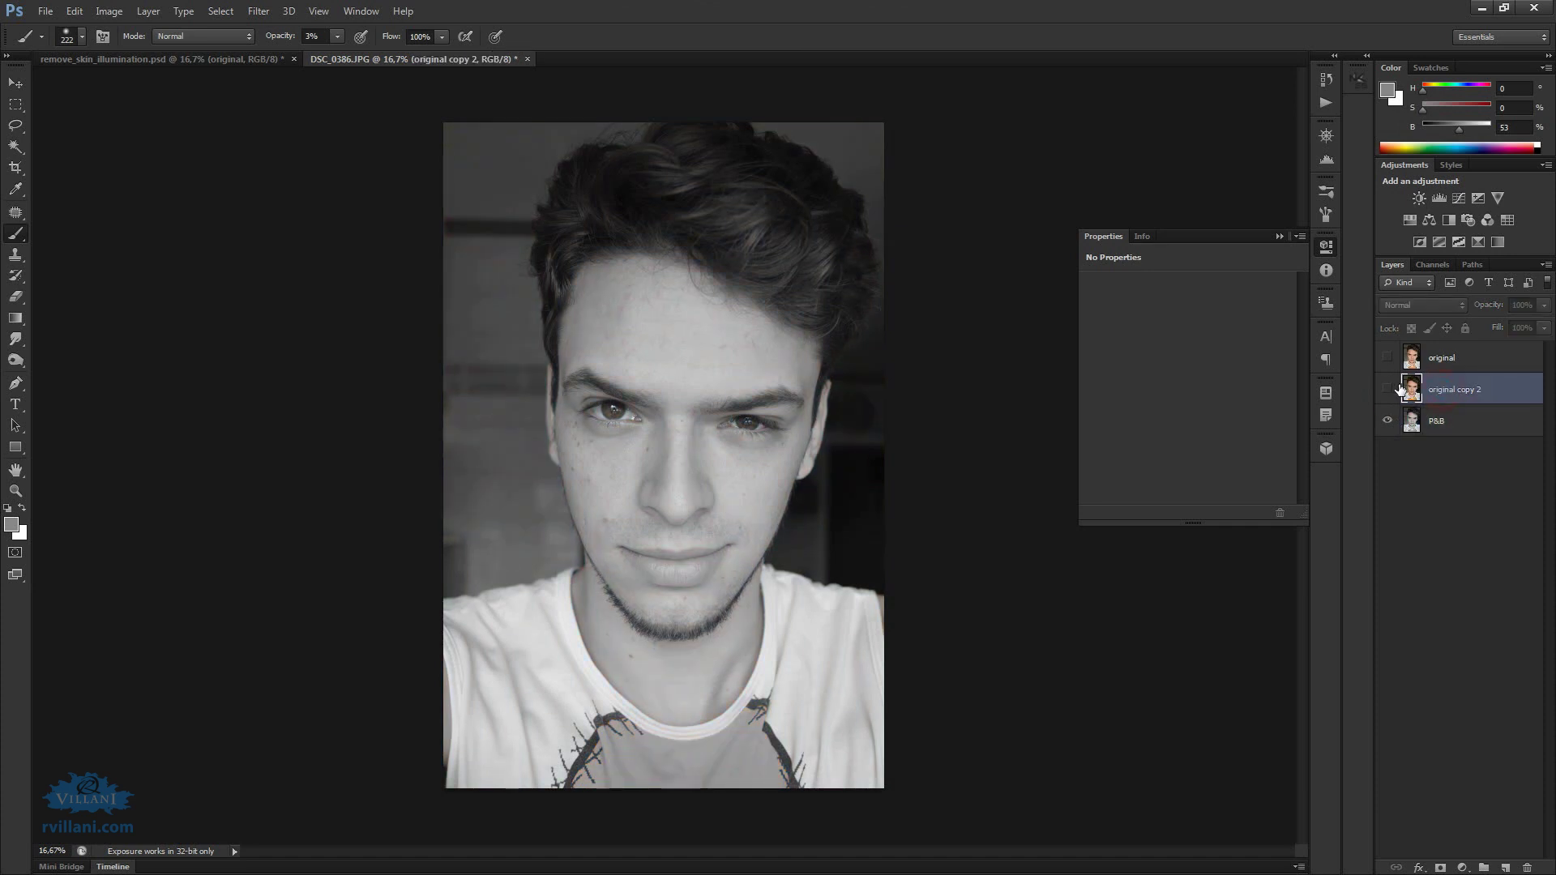
left_click(1388, 389)
double_click(1455, 391)
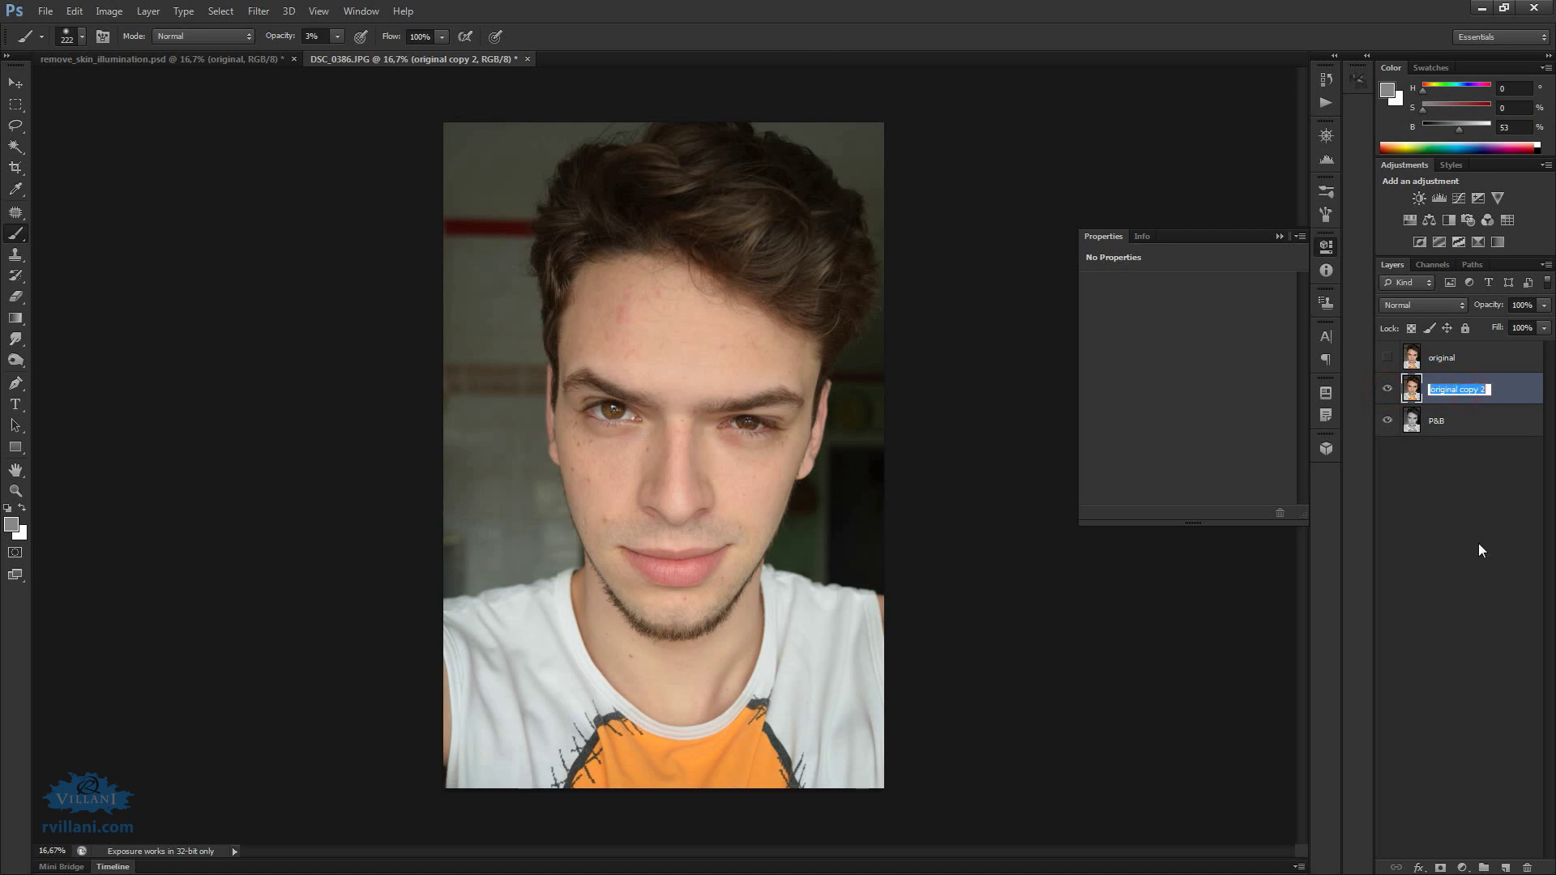
type("inverte")
key("Return")
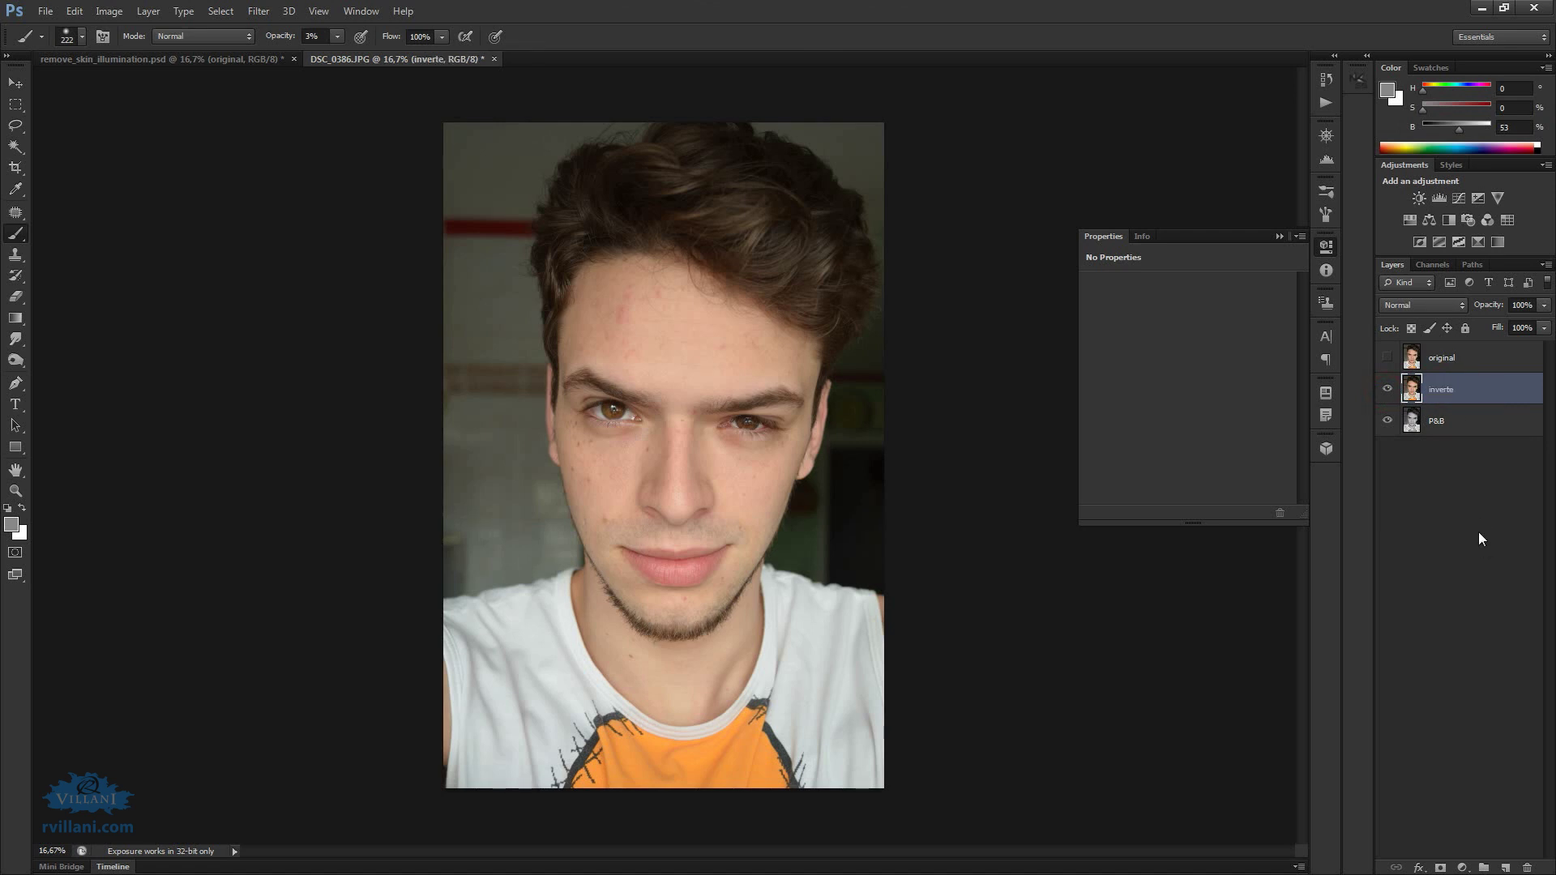
right_click(1467, 392)
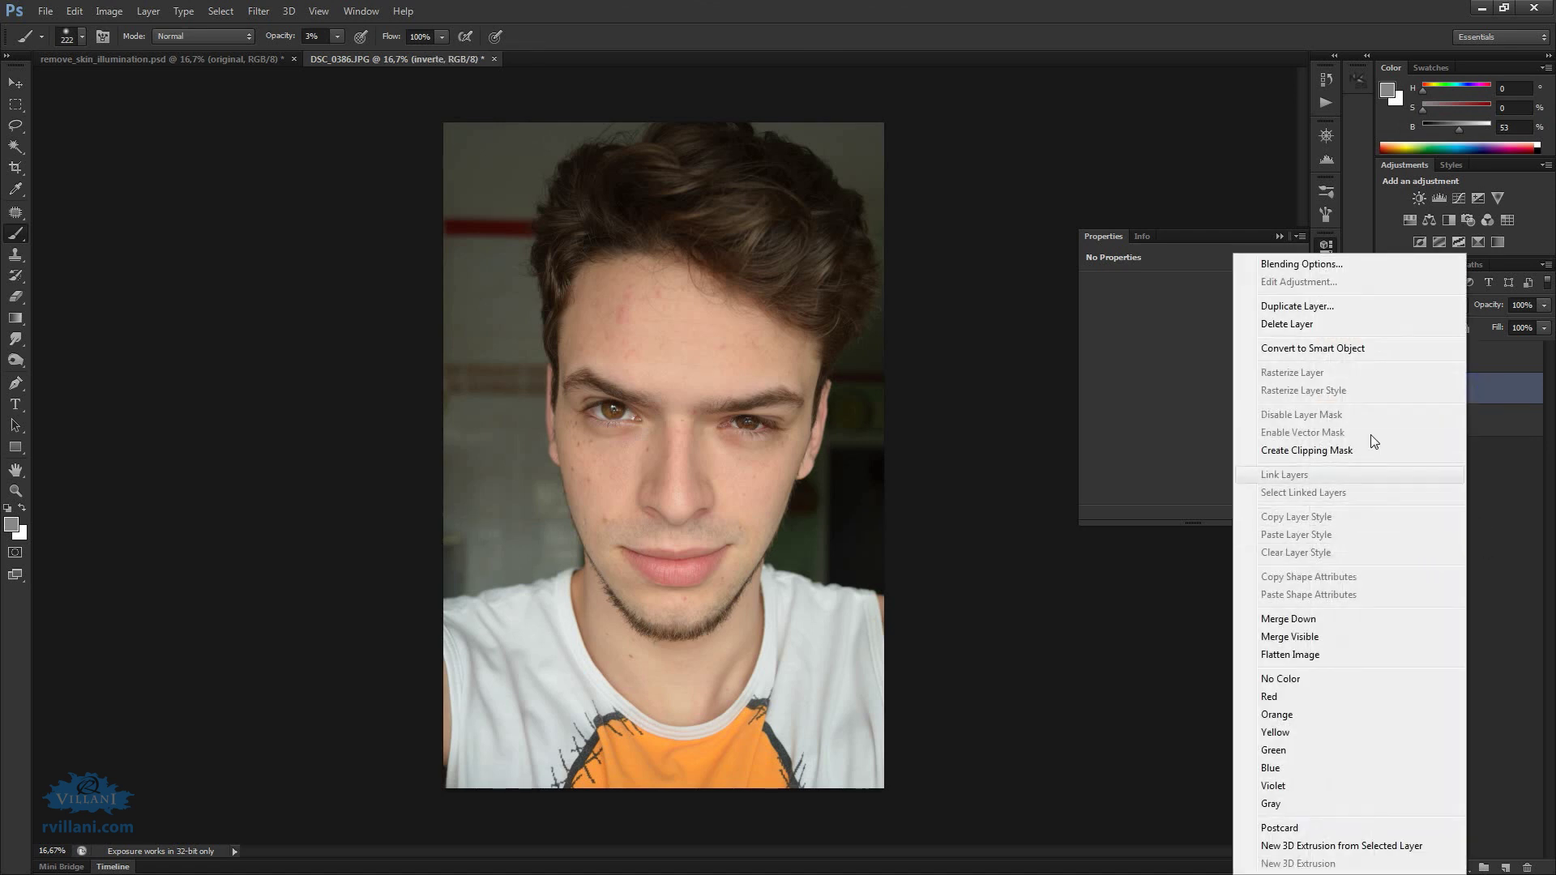
left_click(1370, 349)
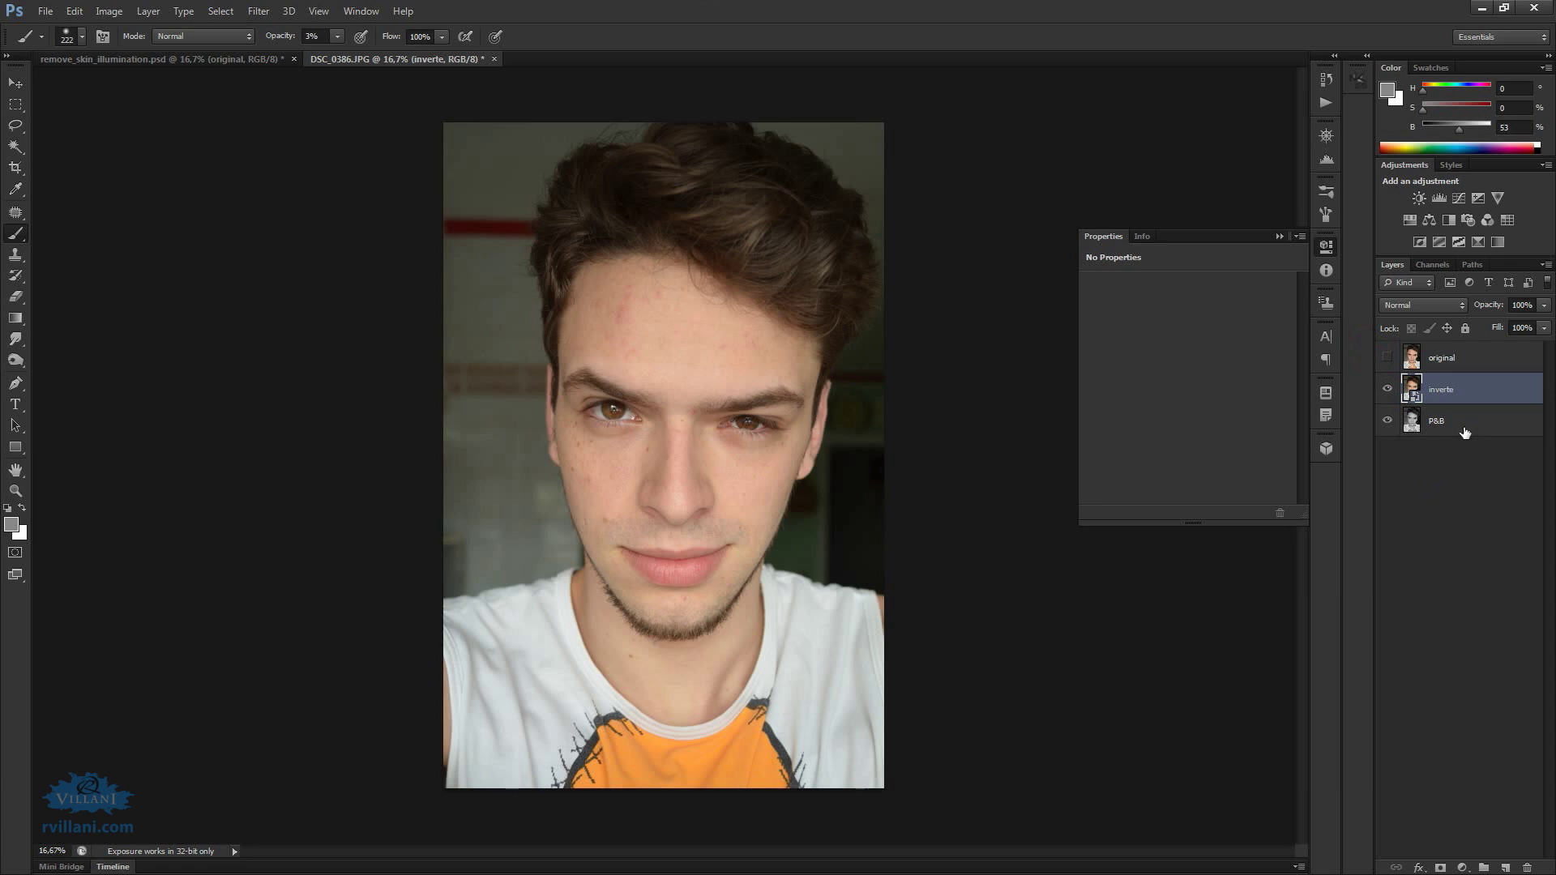
Add a Black & White adjustment clipped to the inverte layer
left_click(1451, 219)
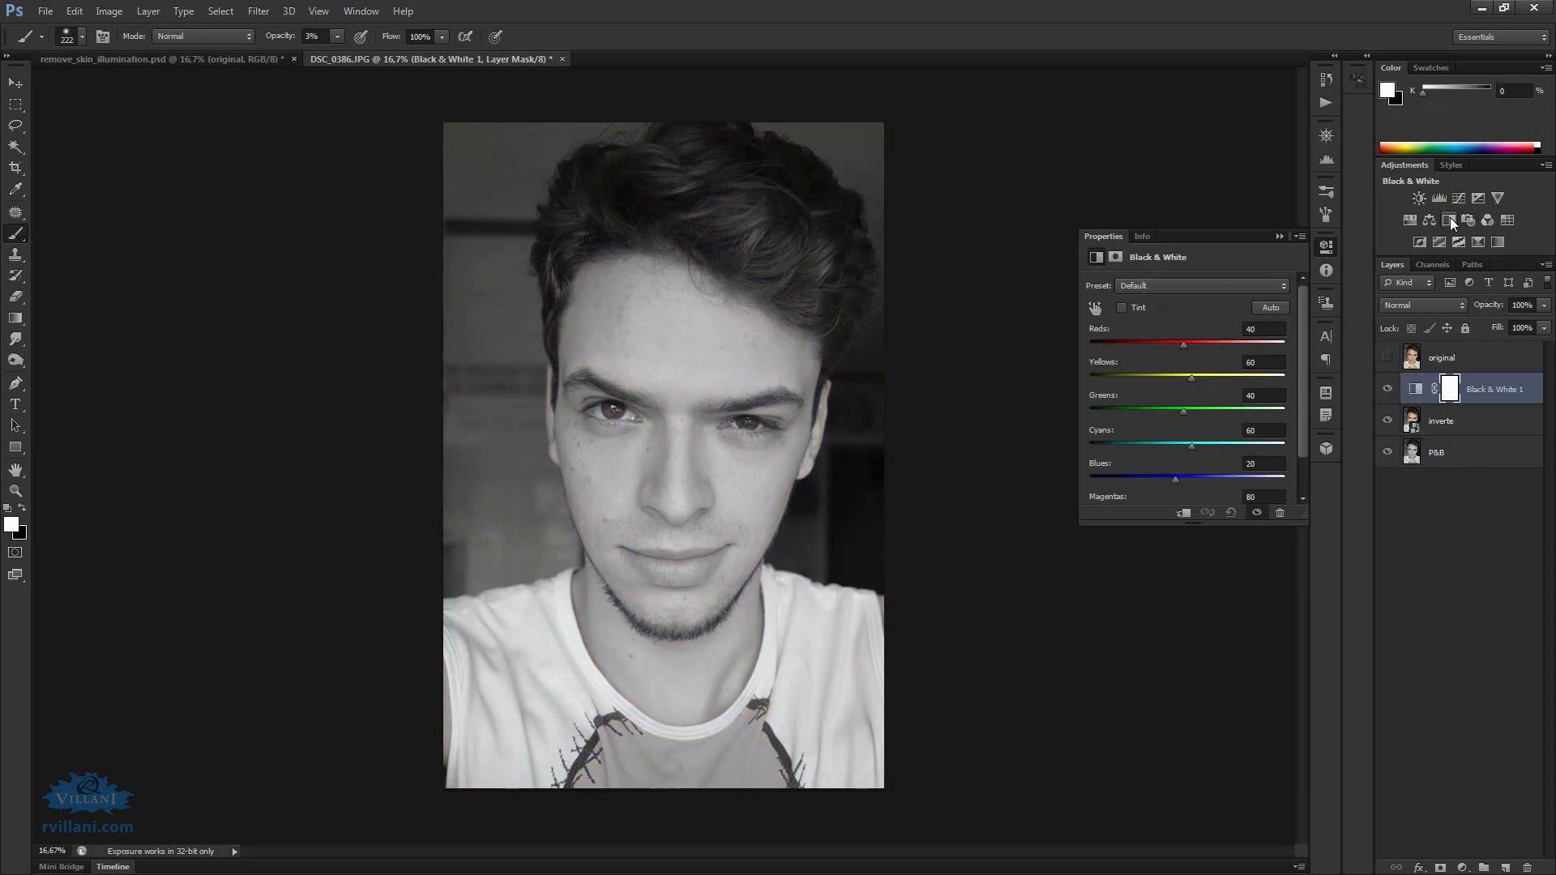
left_click(1471, 423)
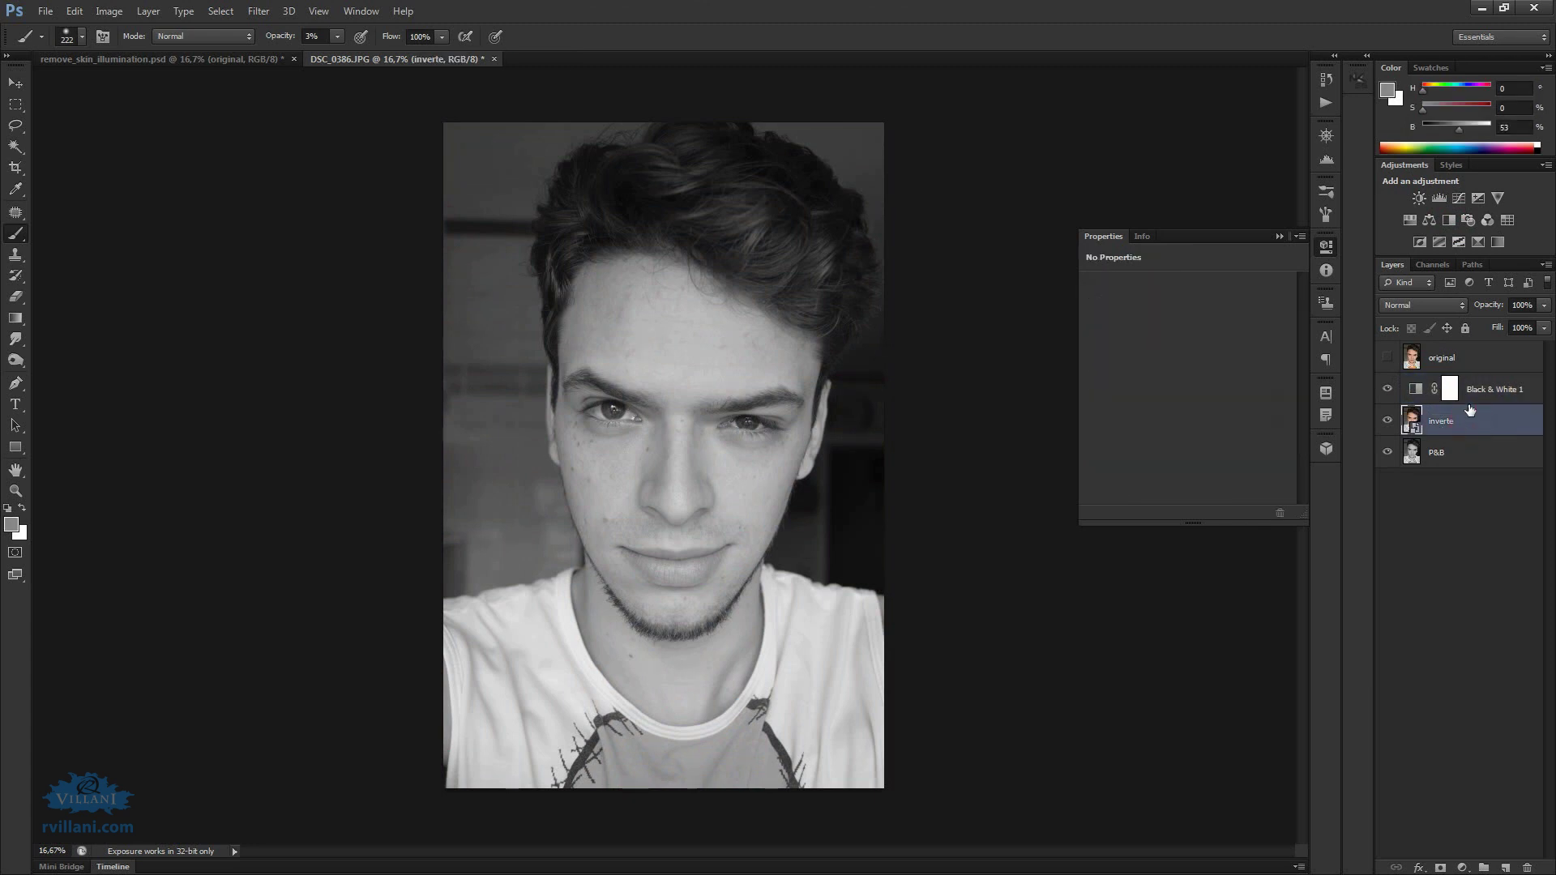
left_click(1480, 392)
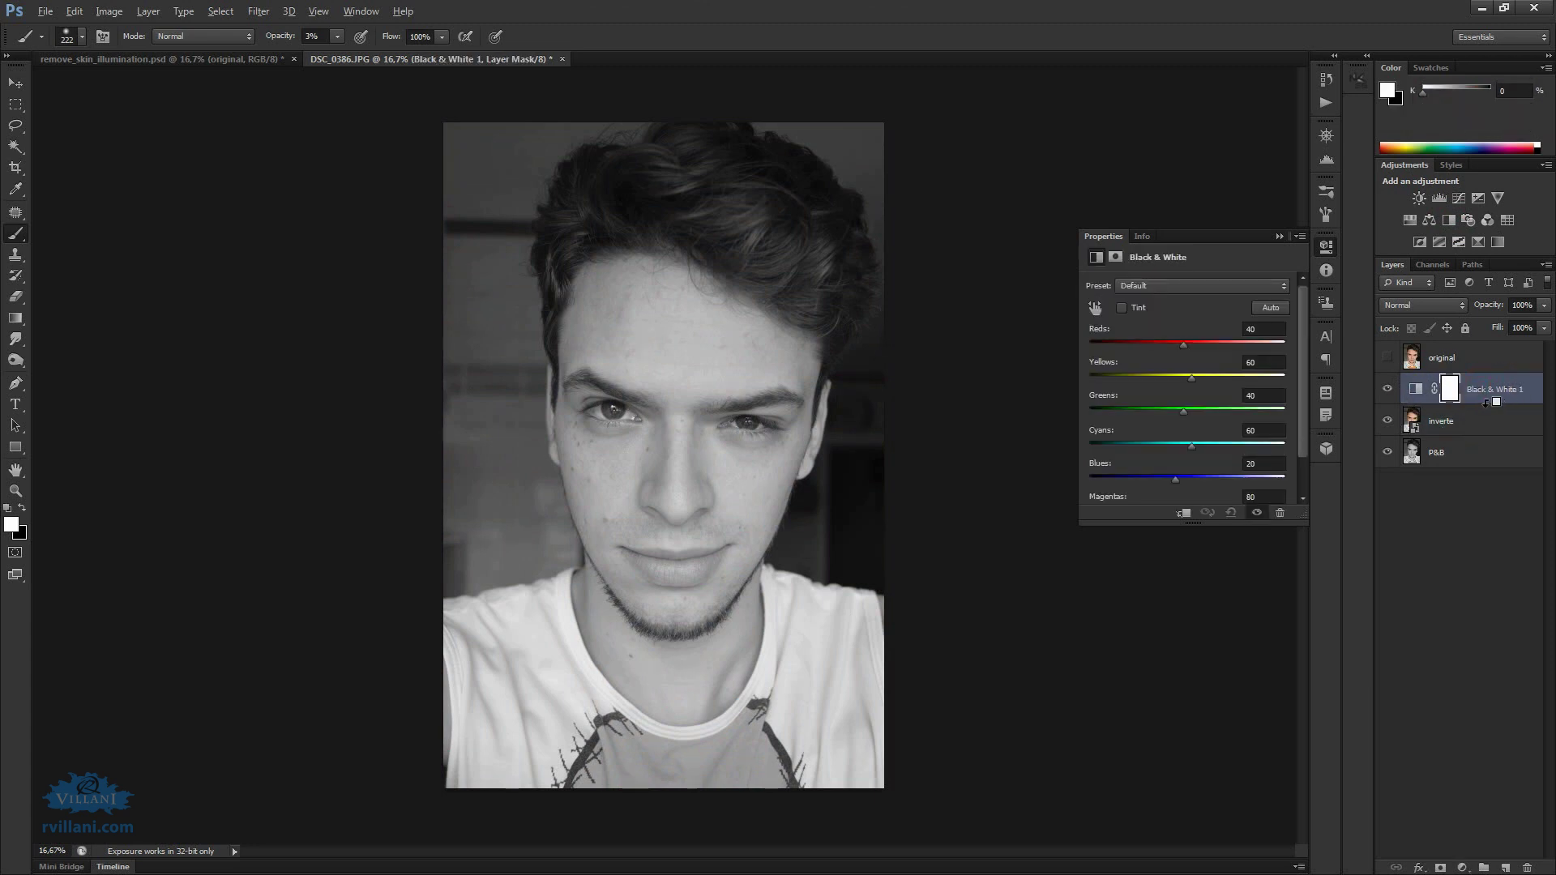
left_click(1486, 405, "alt")
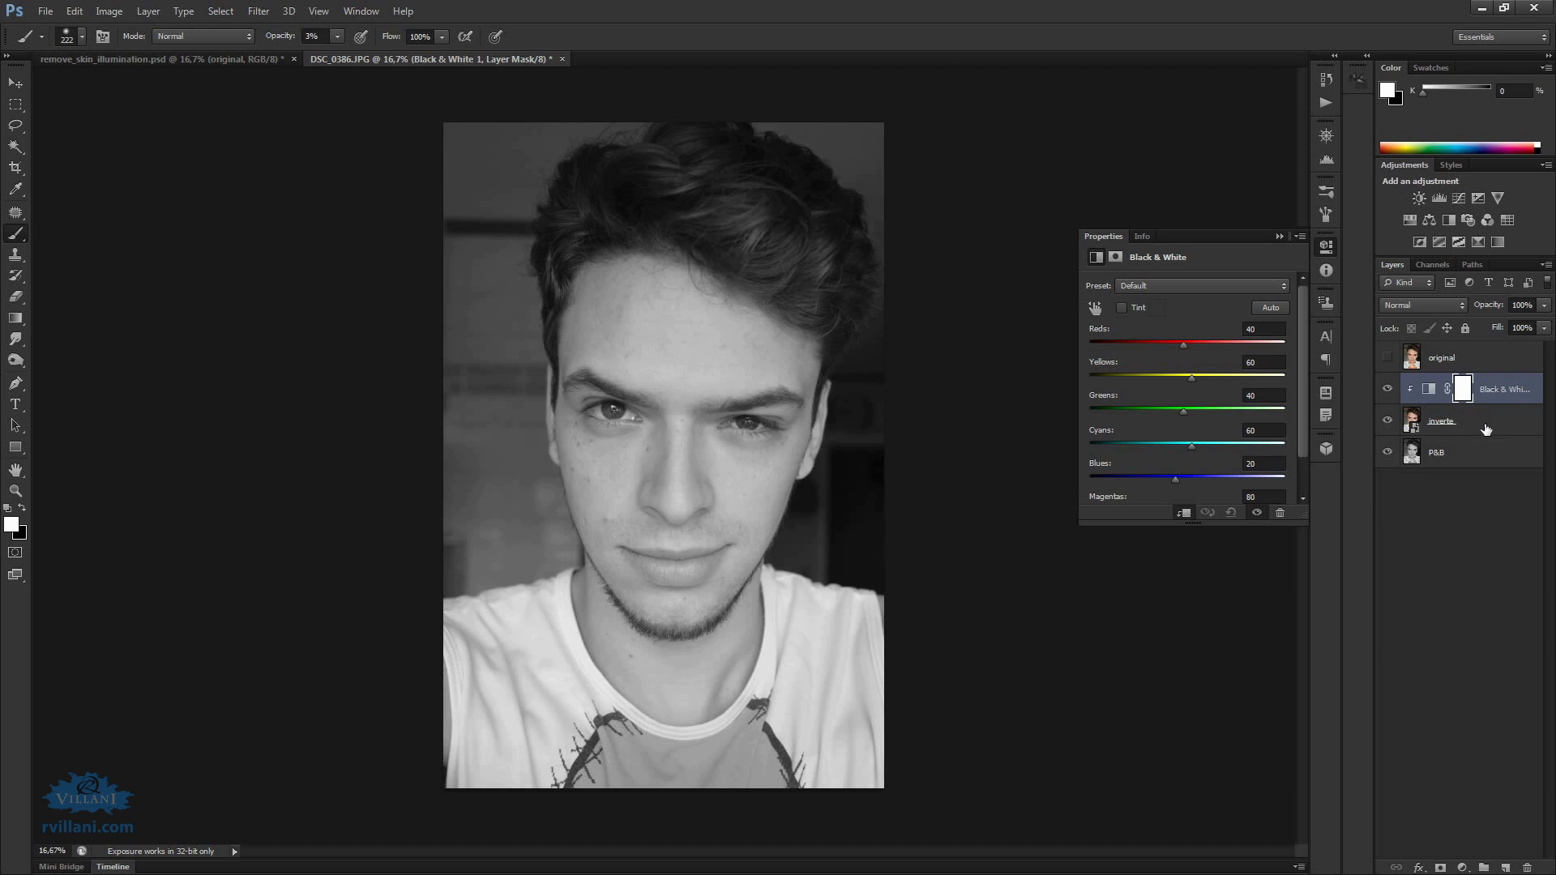
left_click(1487, 428)
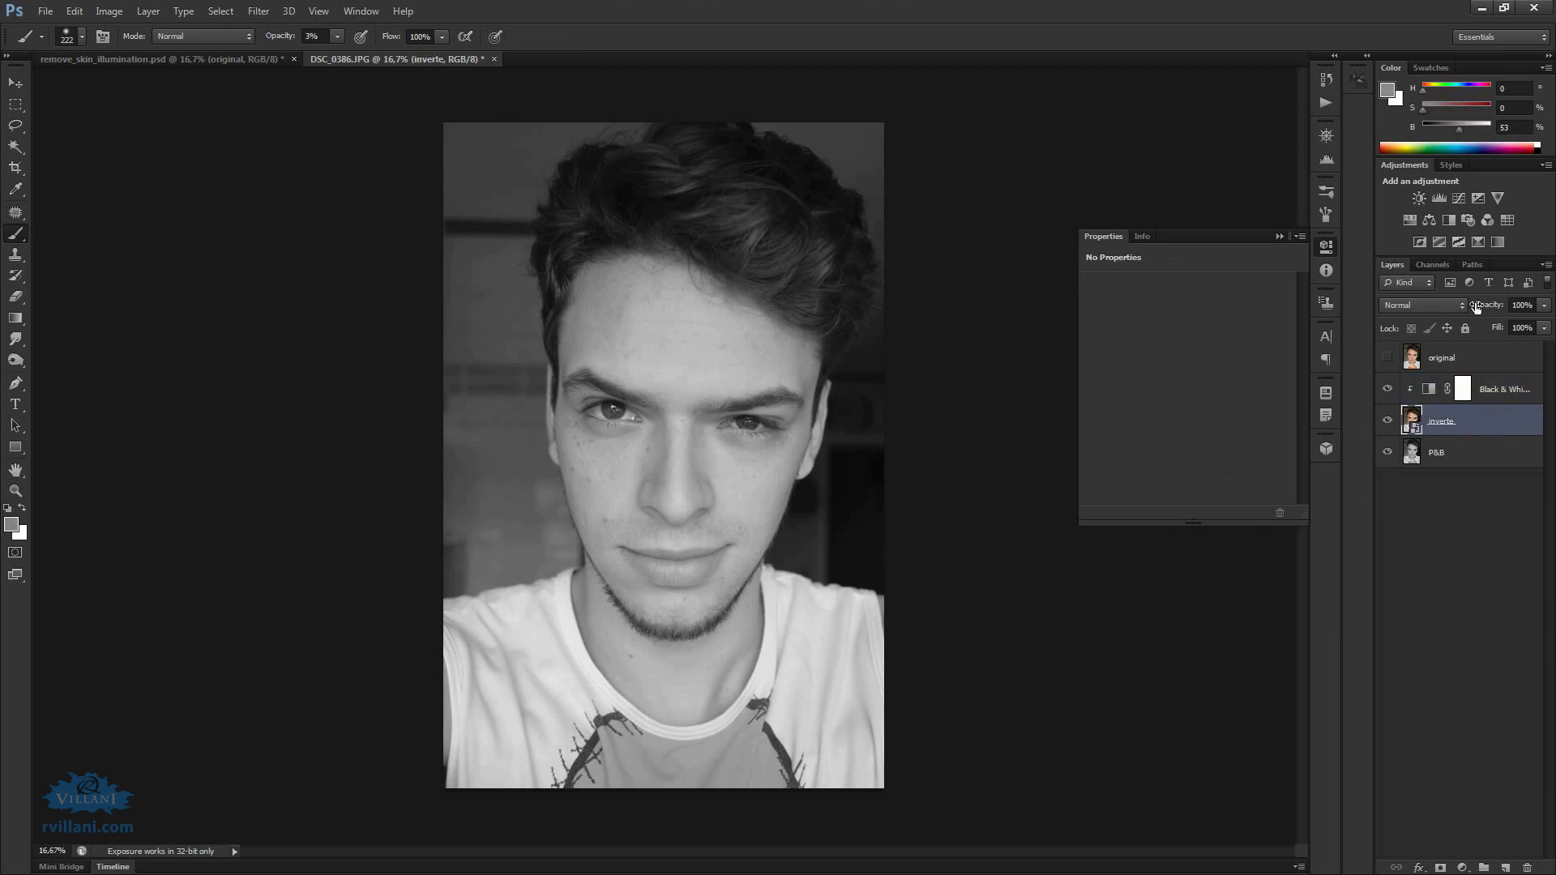
Add a clipped Curves adjustment with white and black endpoints swapped to invert the image
left_click(1463, 202)
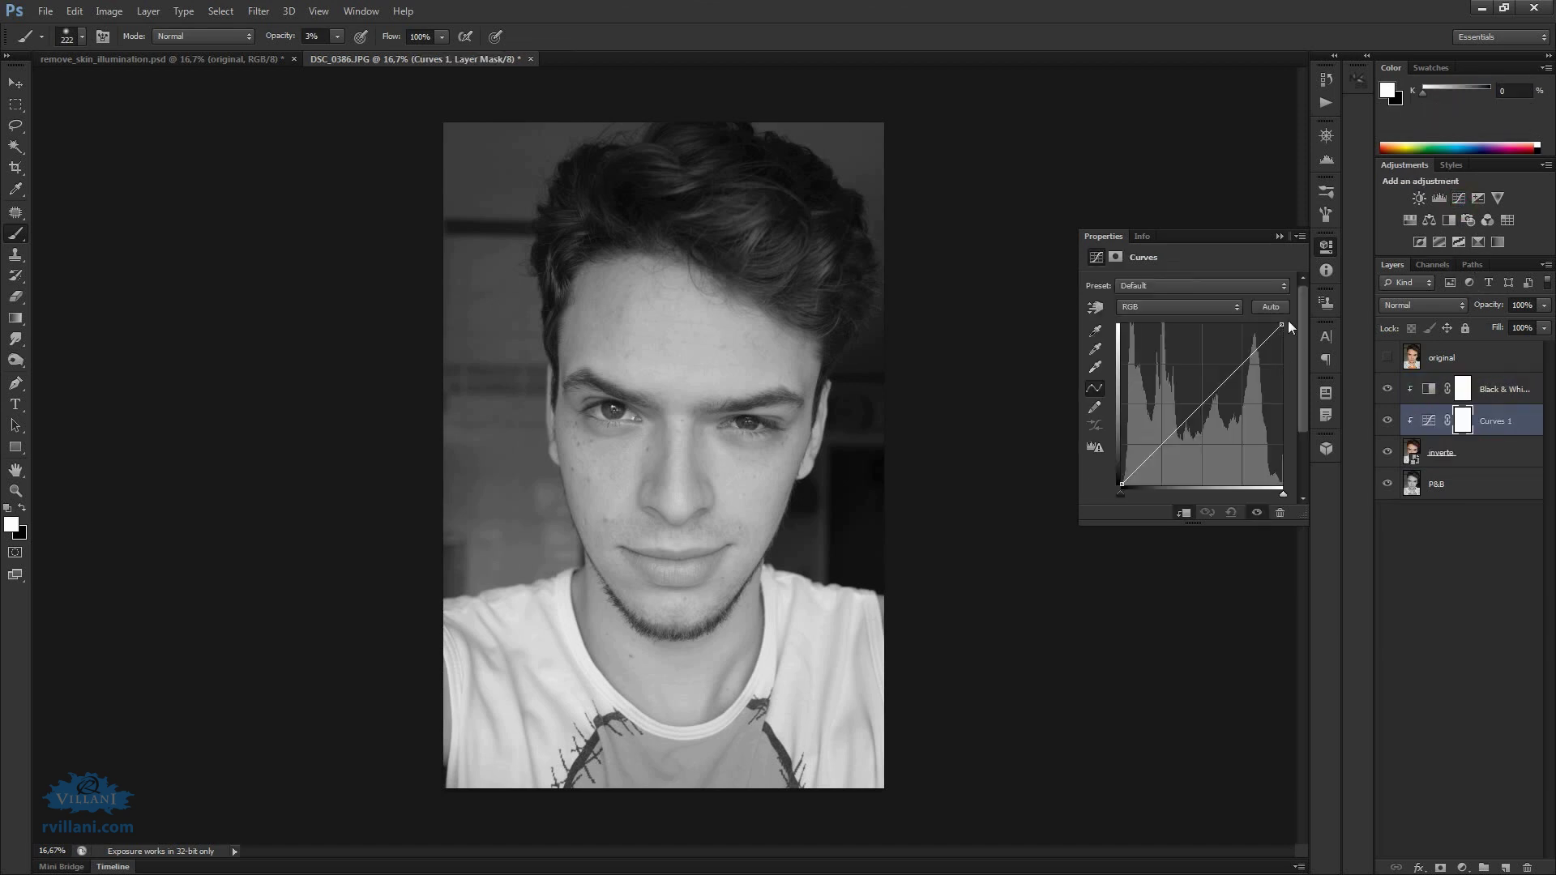
left_click_drag(1283, 323, 1283, 485)
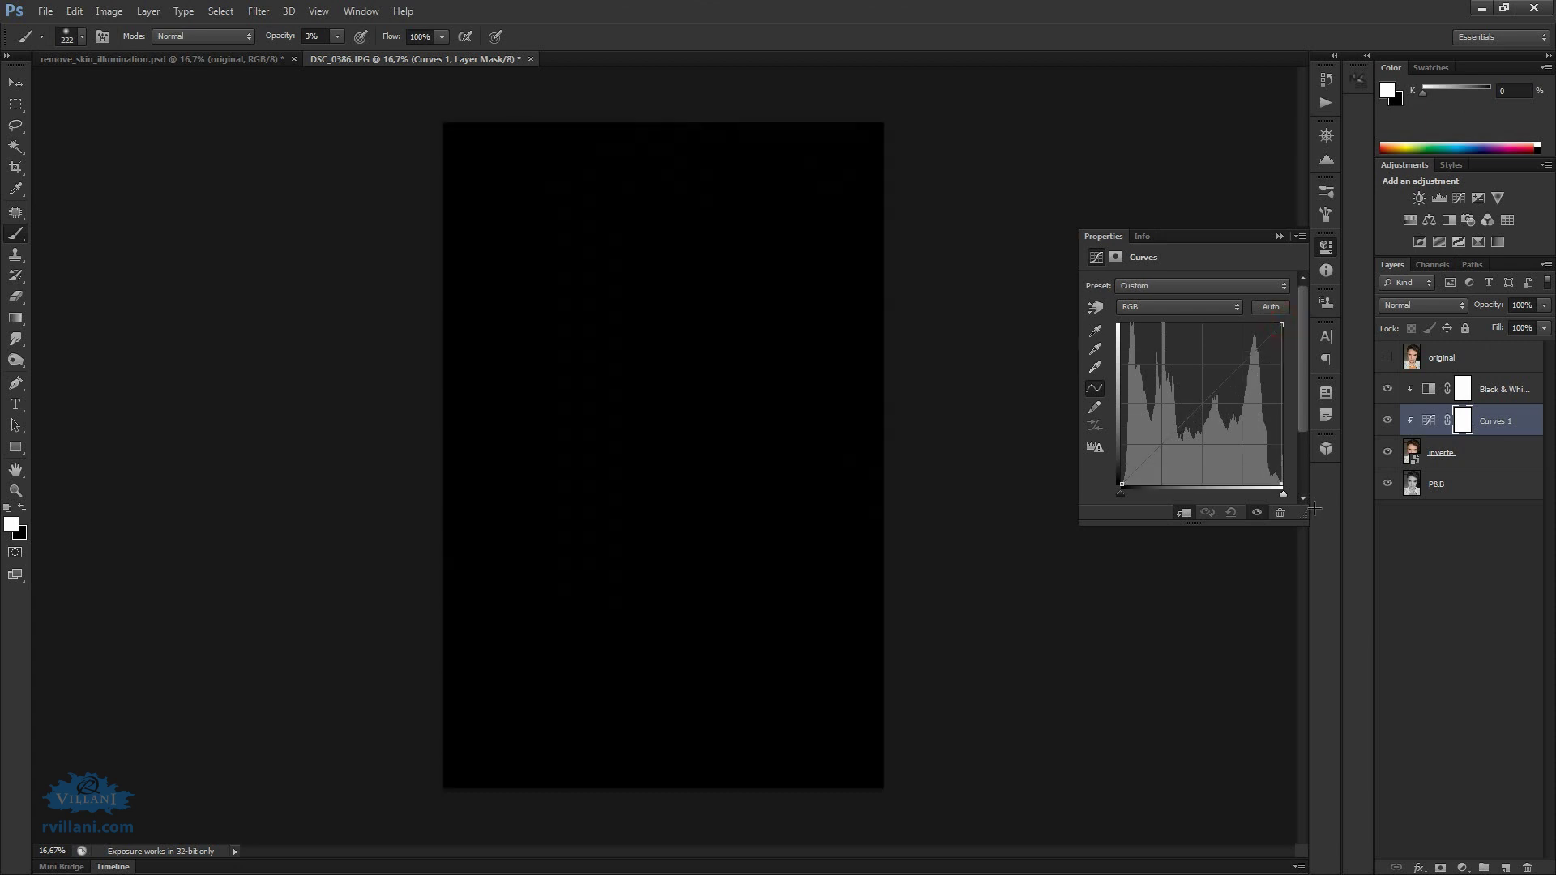
left_click_drag(1121, 481, 1121, 323)
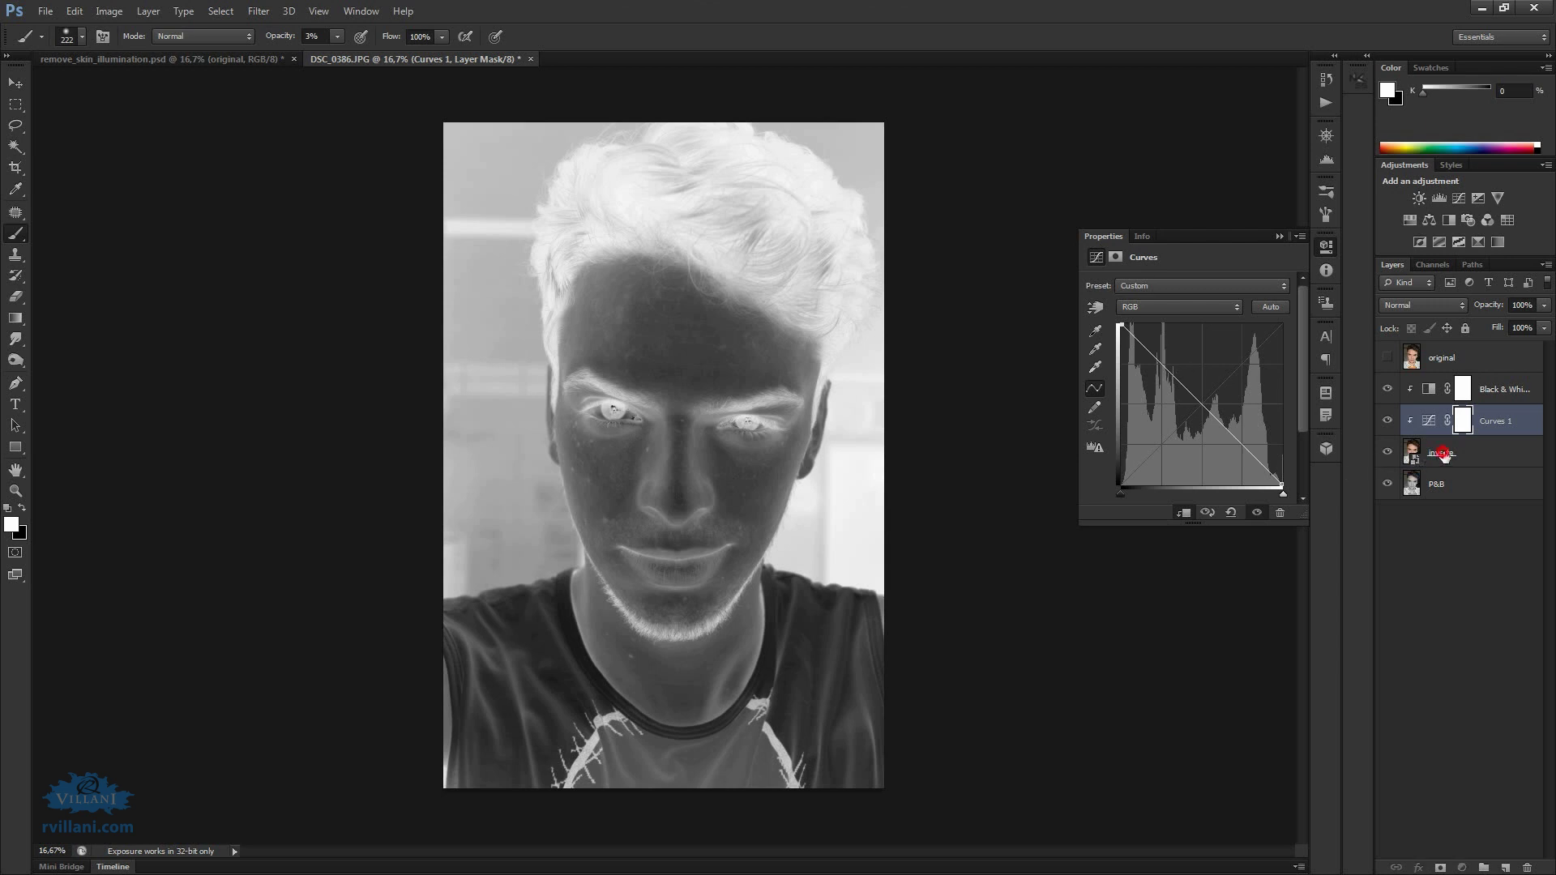
left_click(1444, 455)
Set the inverte layer's blend mode to Overlay
left_click(1436, 306)
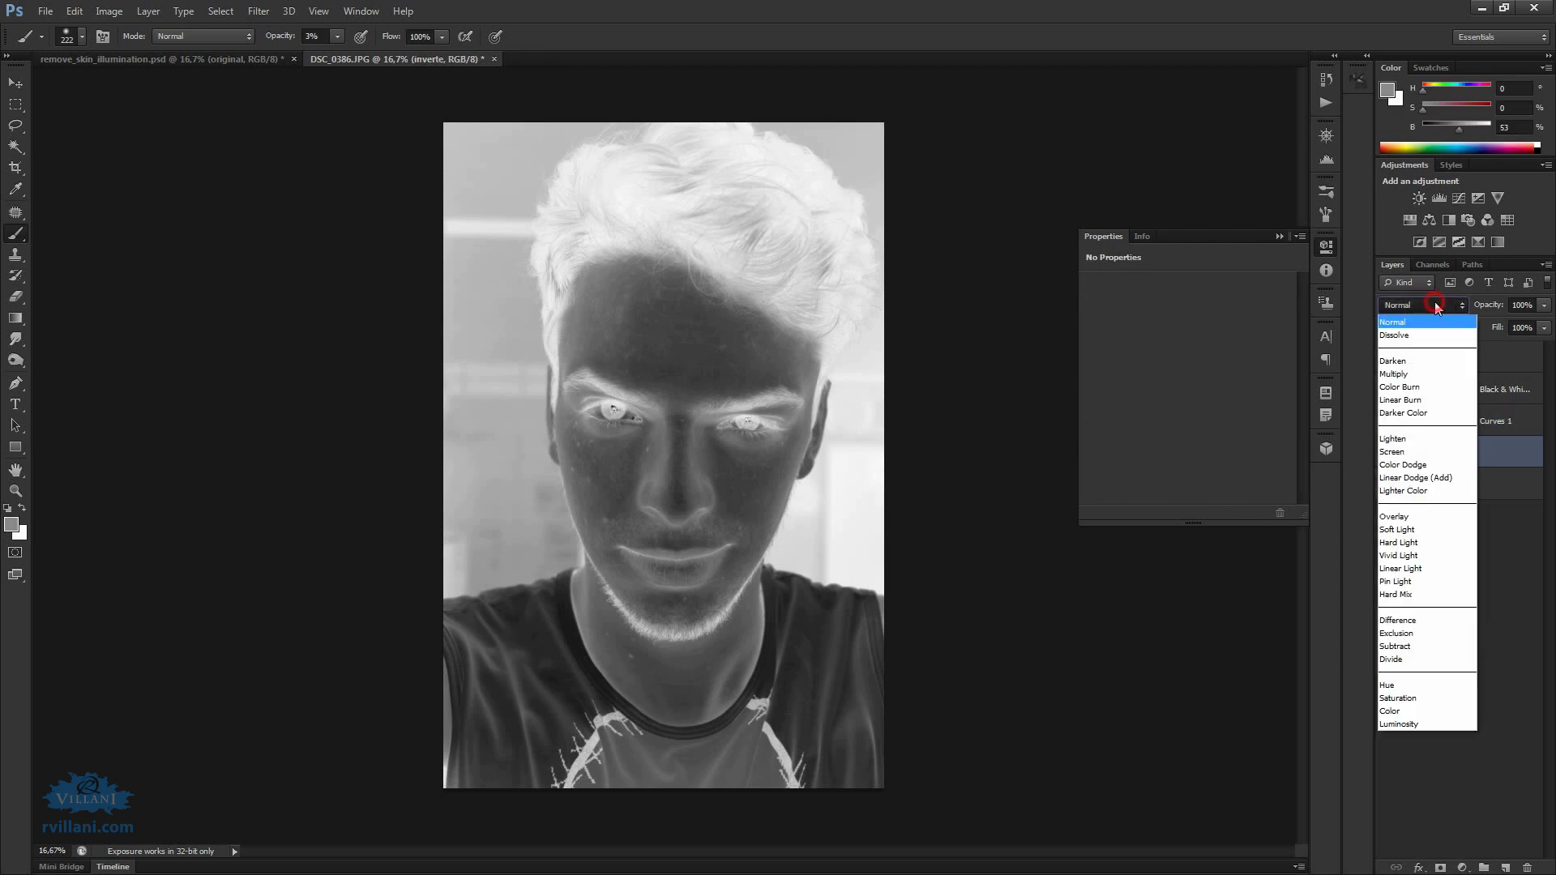
left_click(1429, 517)
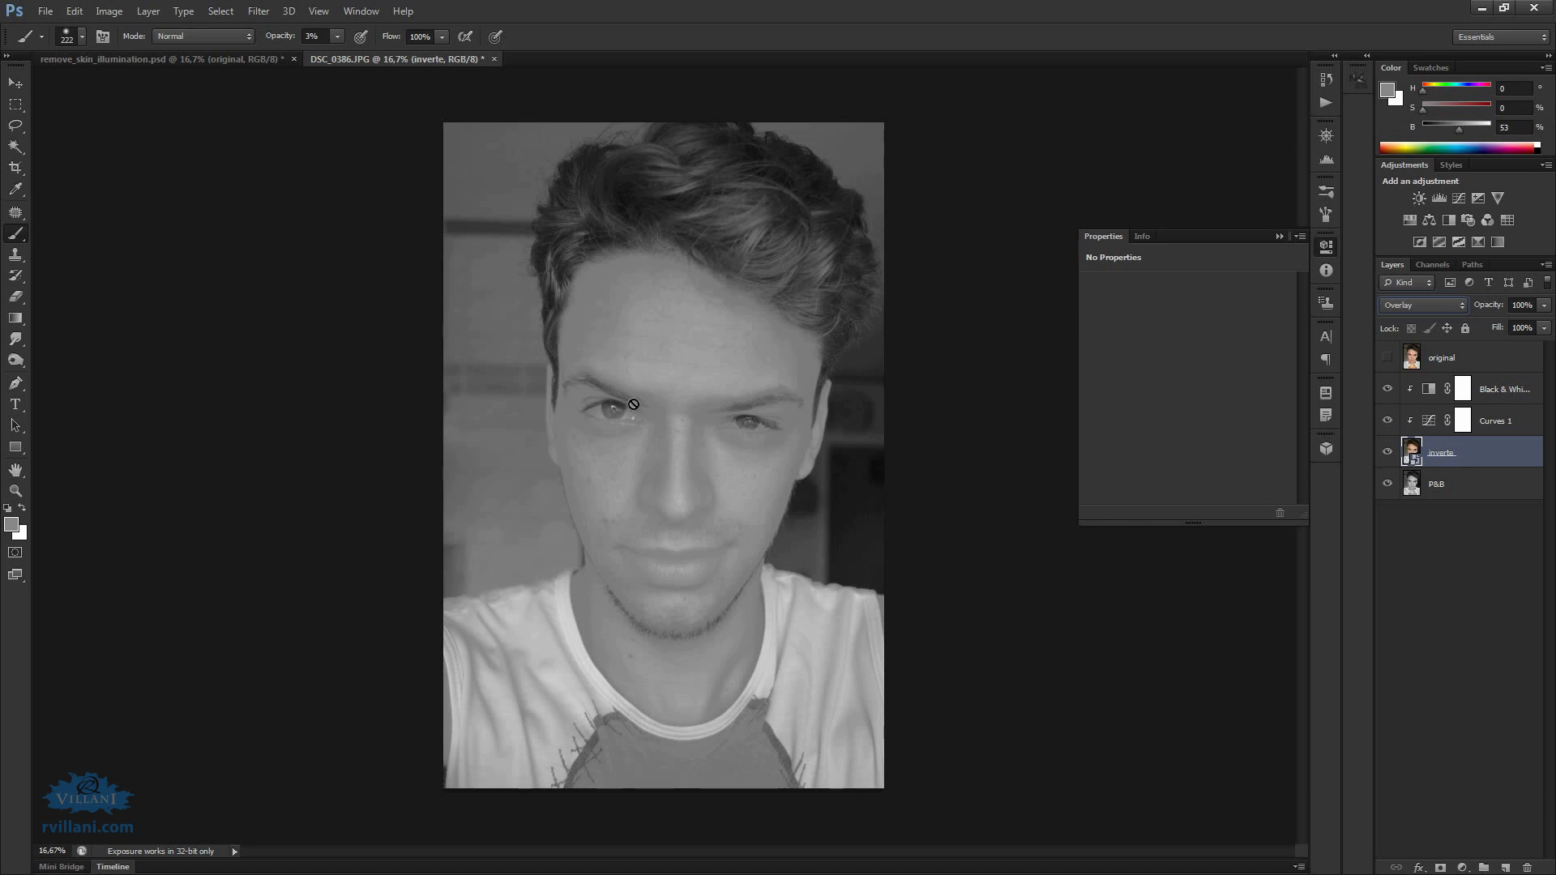
Add a midpoint to the Curves 1 inverting curve and bow it to flatten skin tones
left_click(1430, 423)
mouse_move(1163, 366)
left_mouse_down()
mouse_move(1231, 418)
mouse_move(1195, 389)
mouse_move(1212, 381)
left_mouse_up()
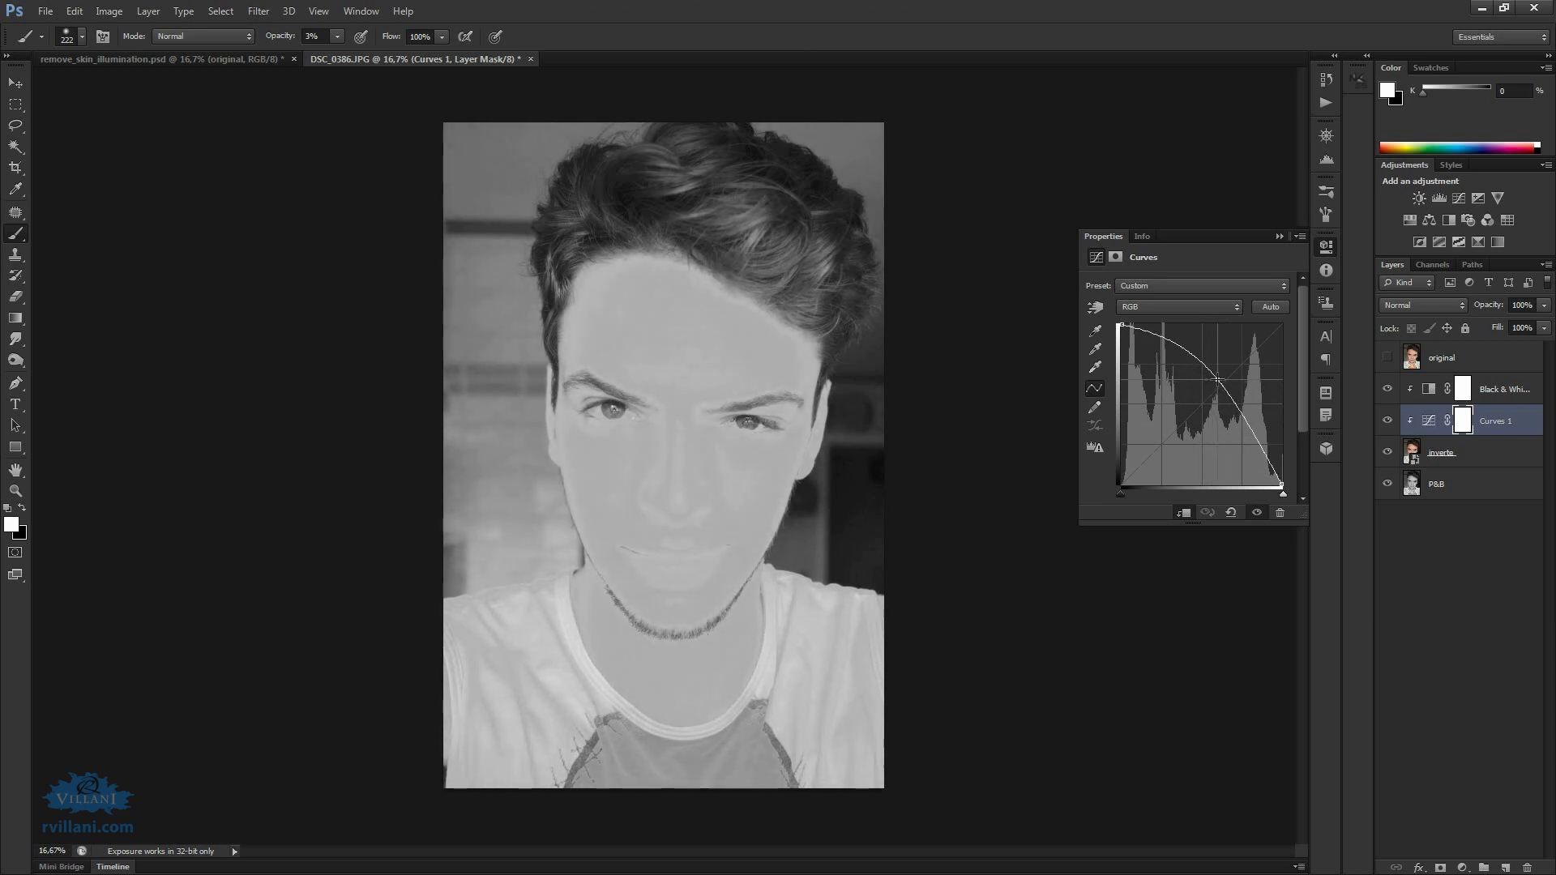
left_click_drag(1212, 381, 1208, 380)
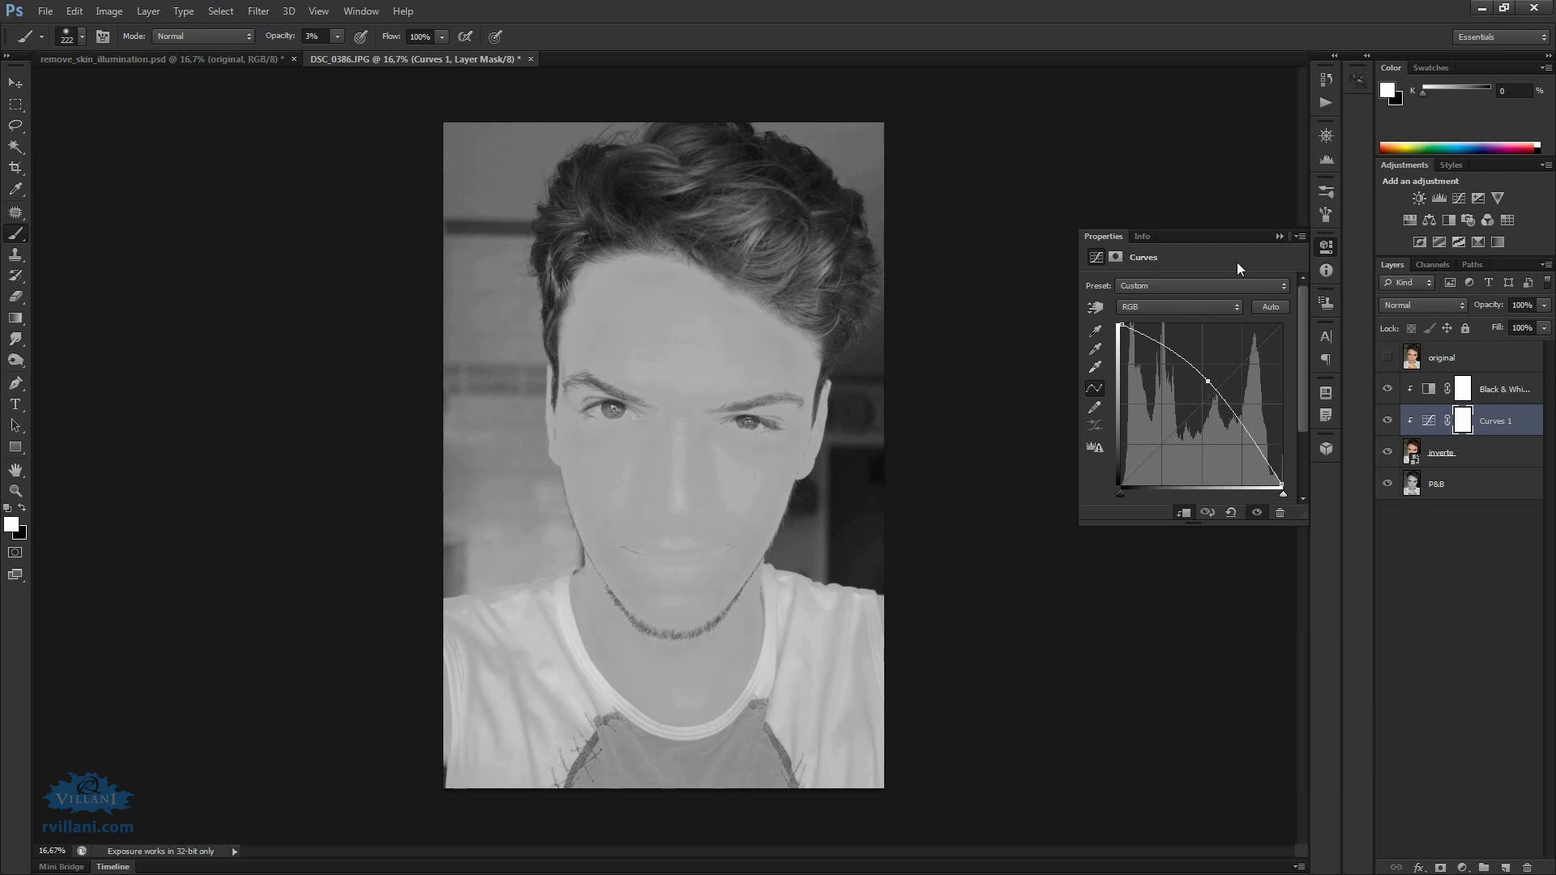
Zoom to 100% on the face and toggle inverte off and on to compare skin
left_click(1455, 454)
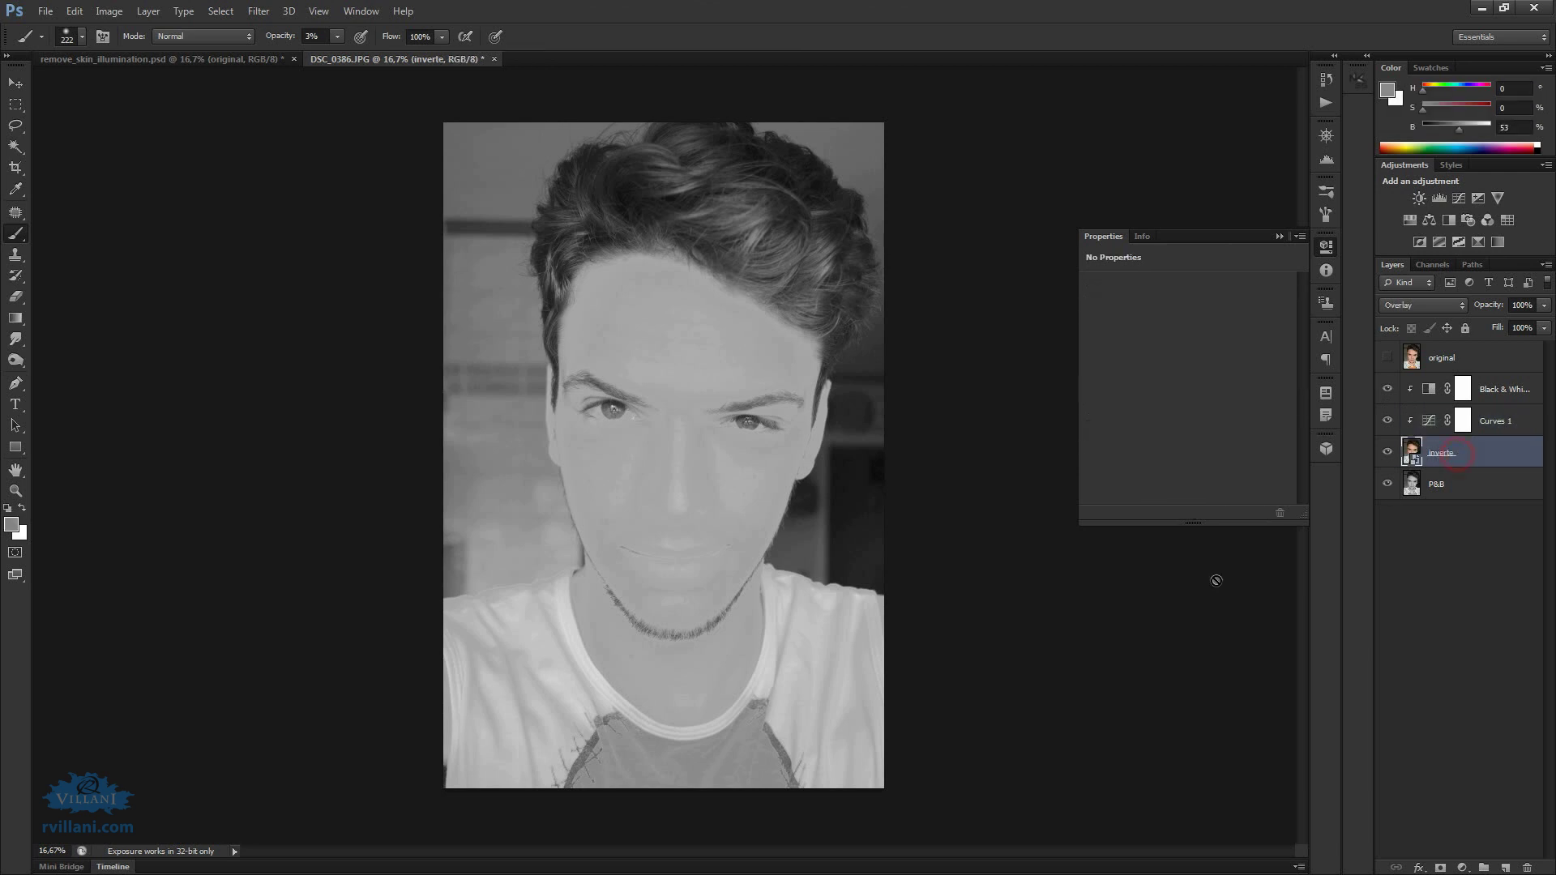
key("ctrl+1")
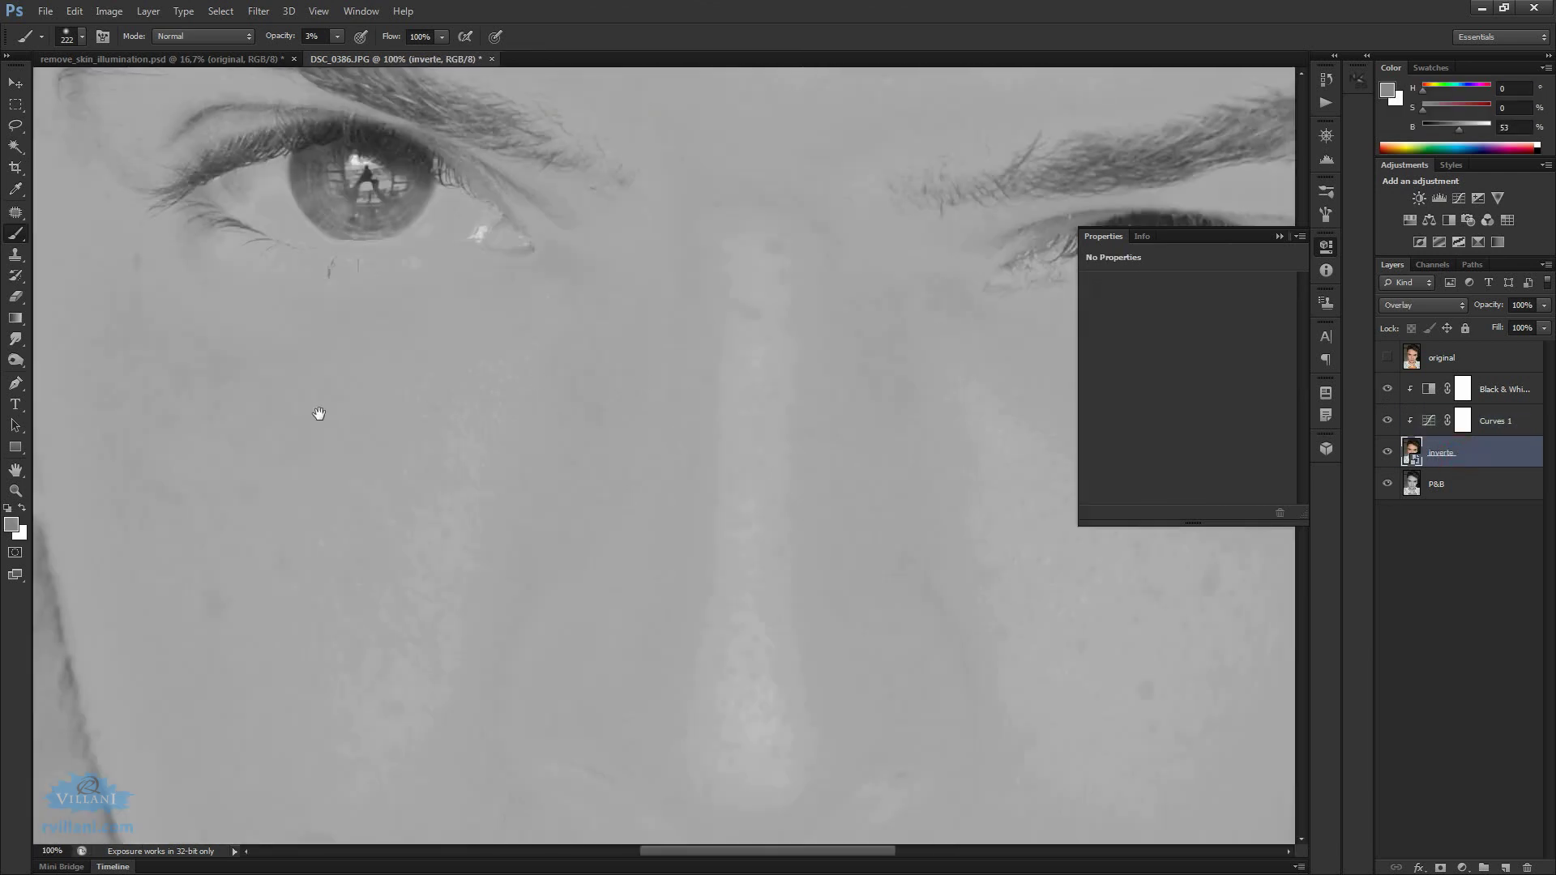
left_click_drag(319, 414, 678, 381)
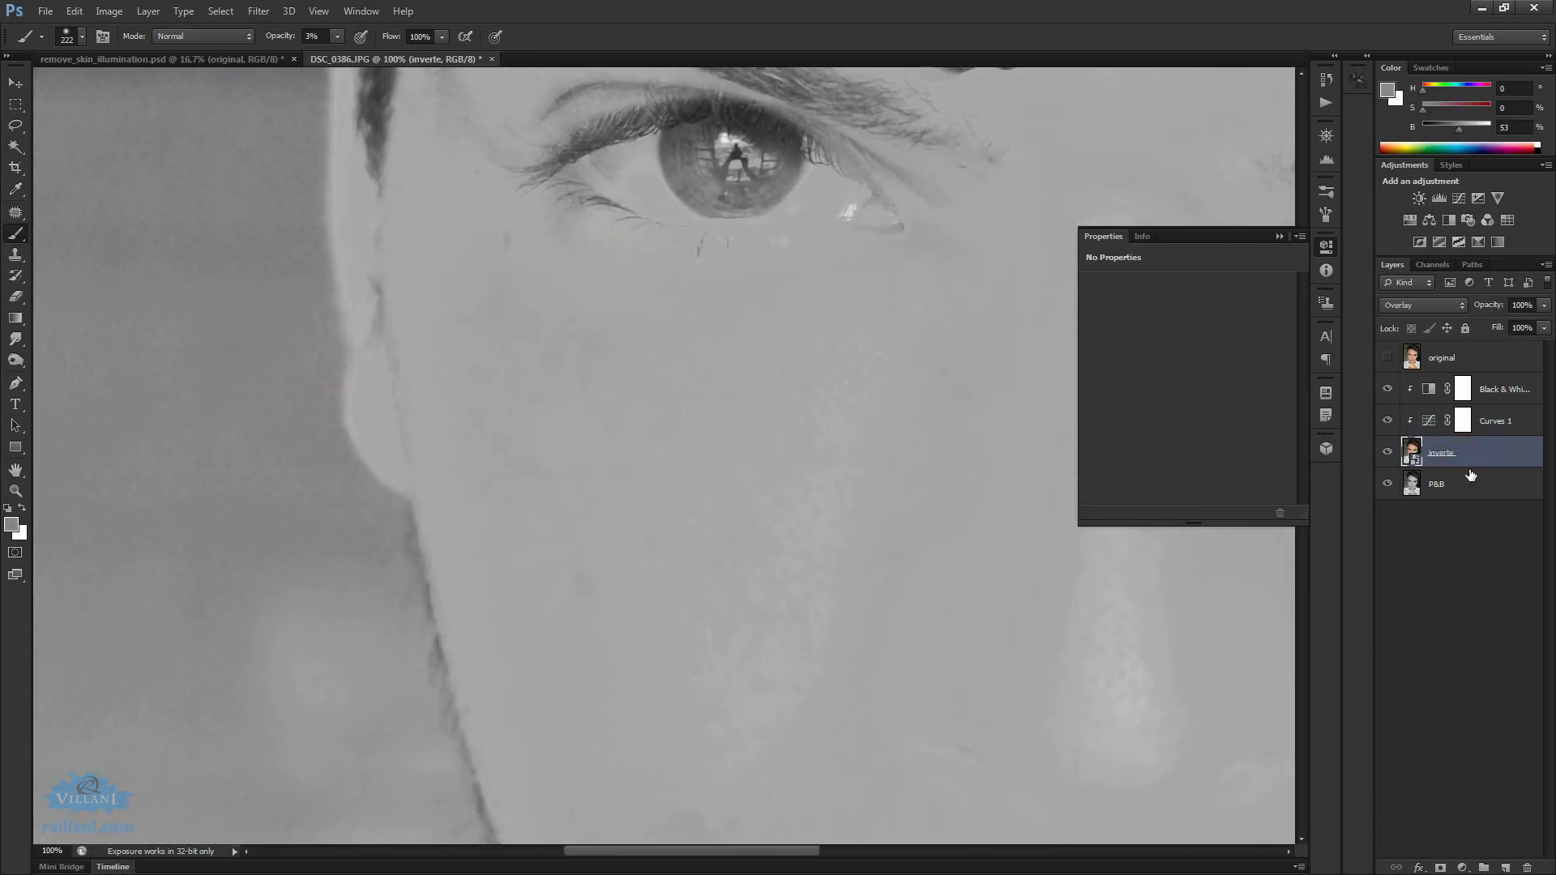
left_click(1388, 452)
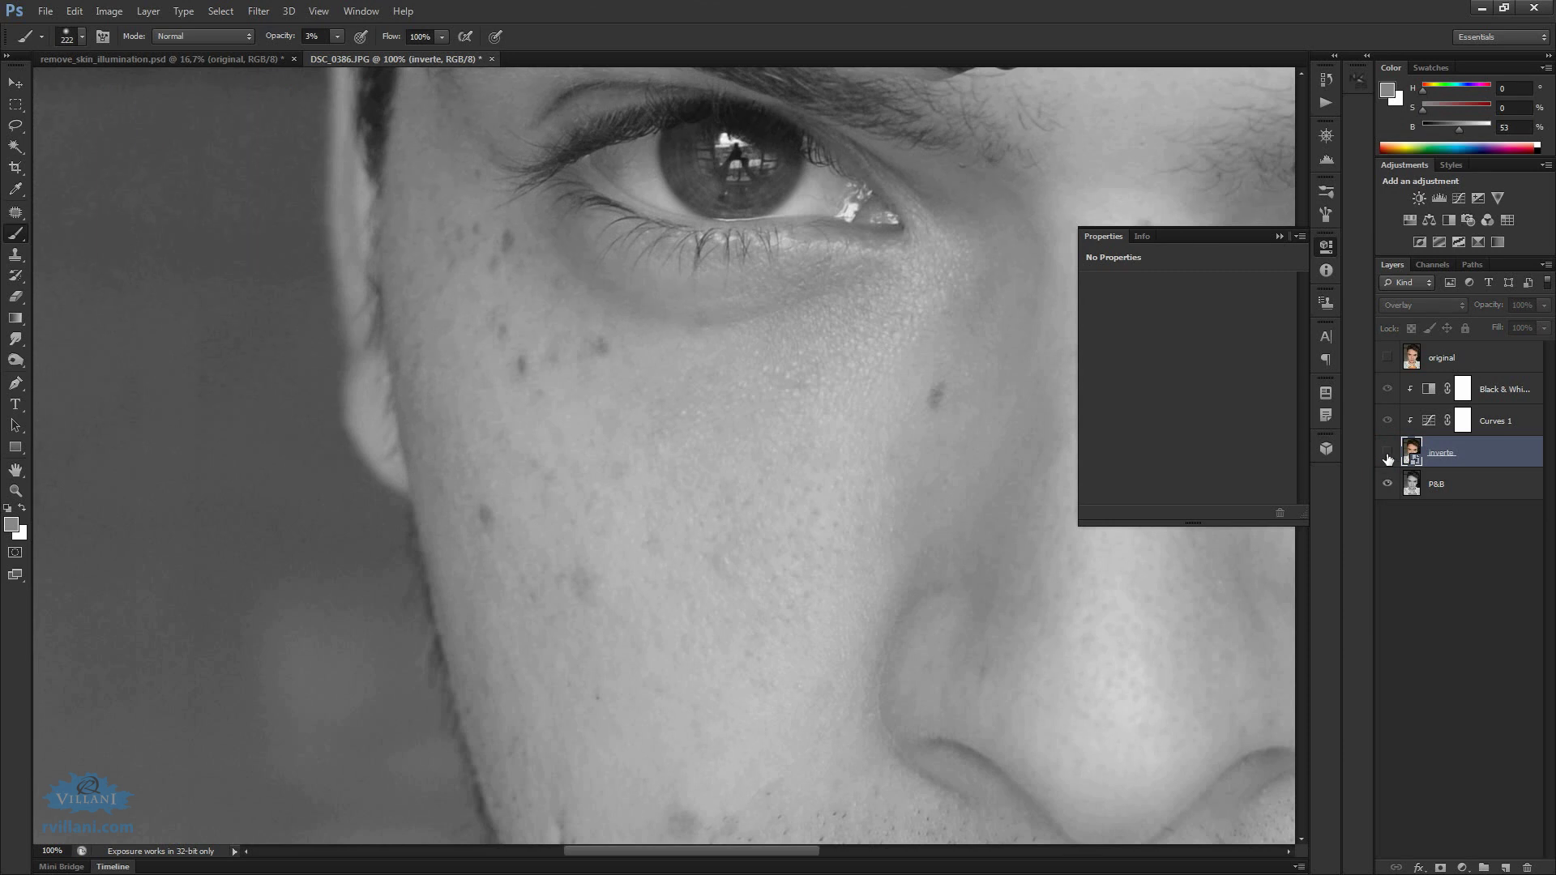
left_click(1388, 452)
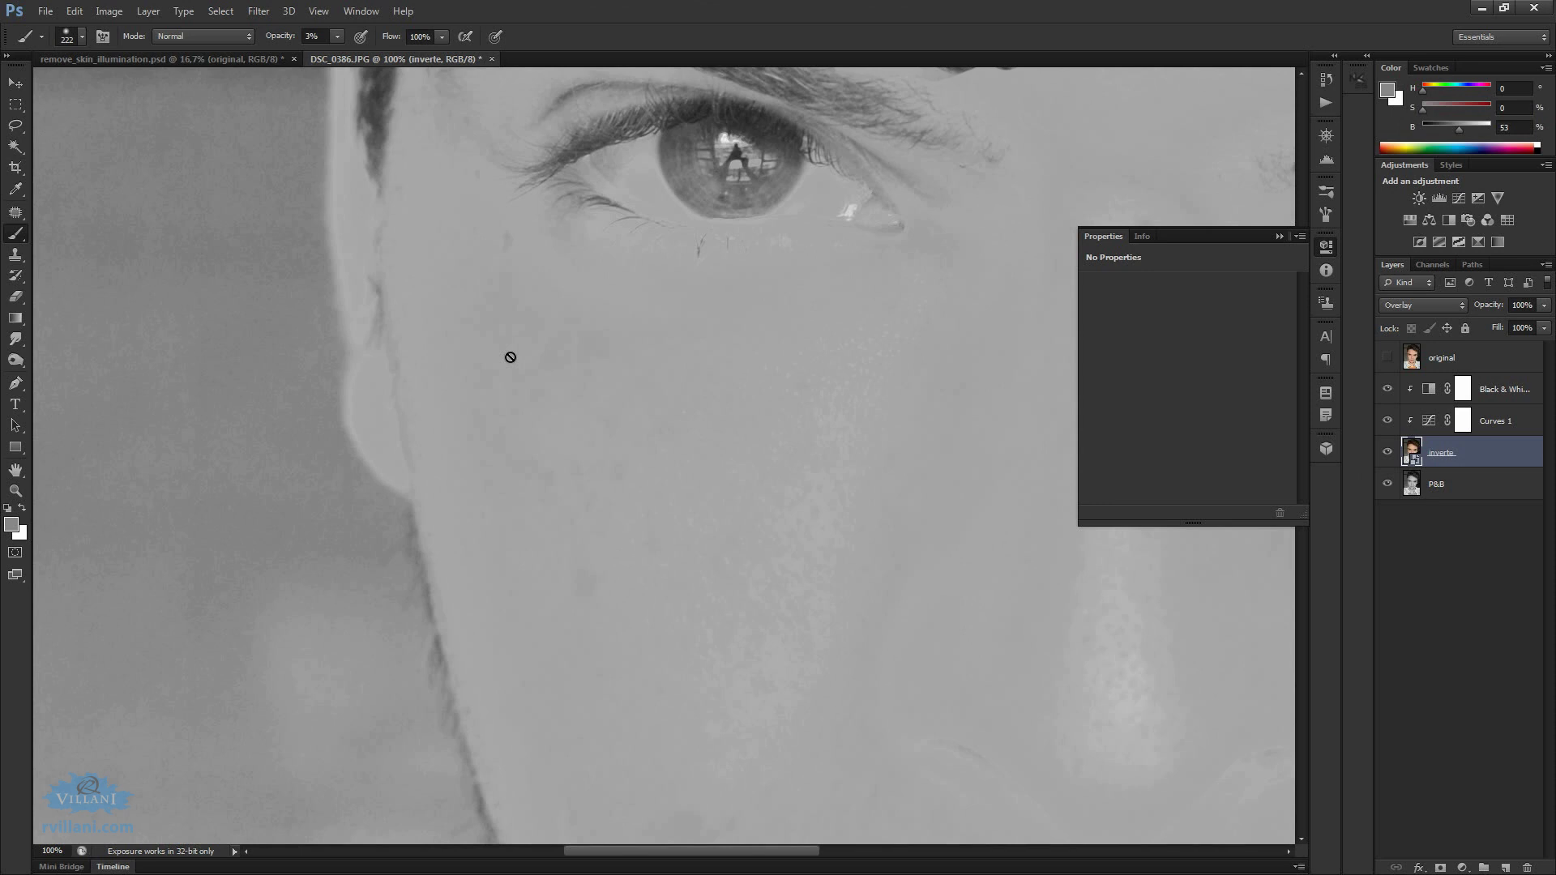
left_click_drag(813, 539, 803, 521)
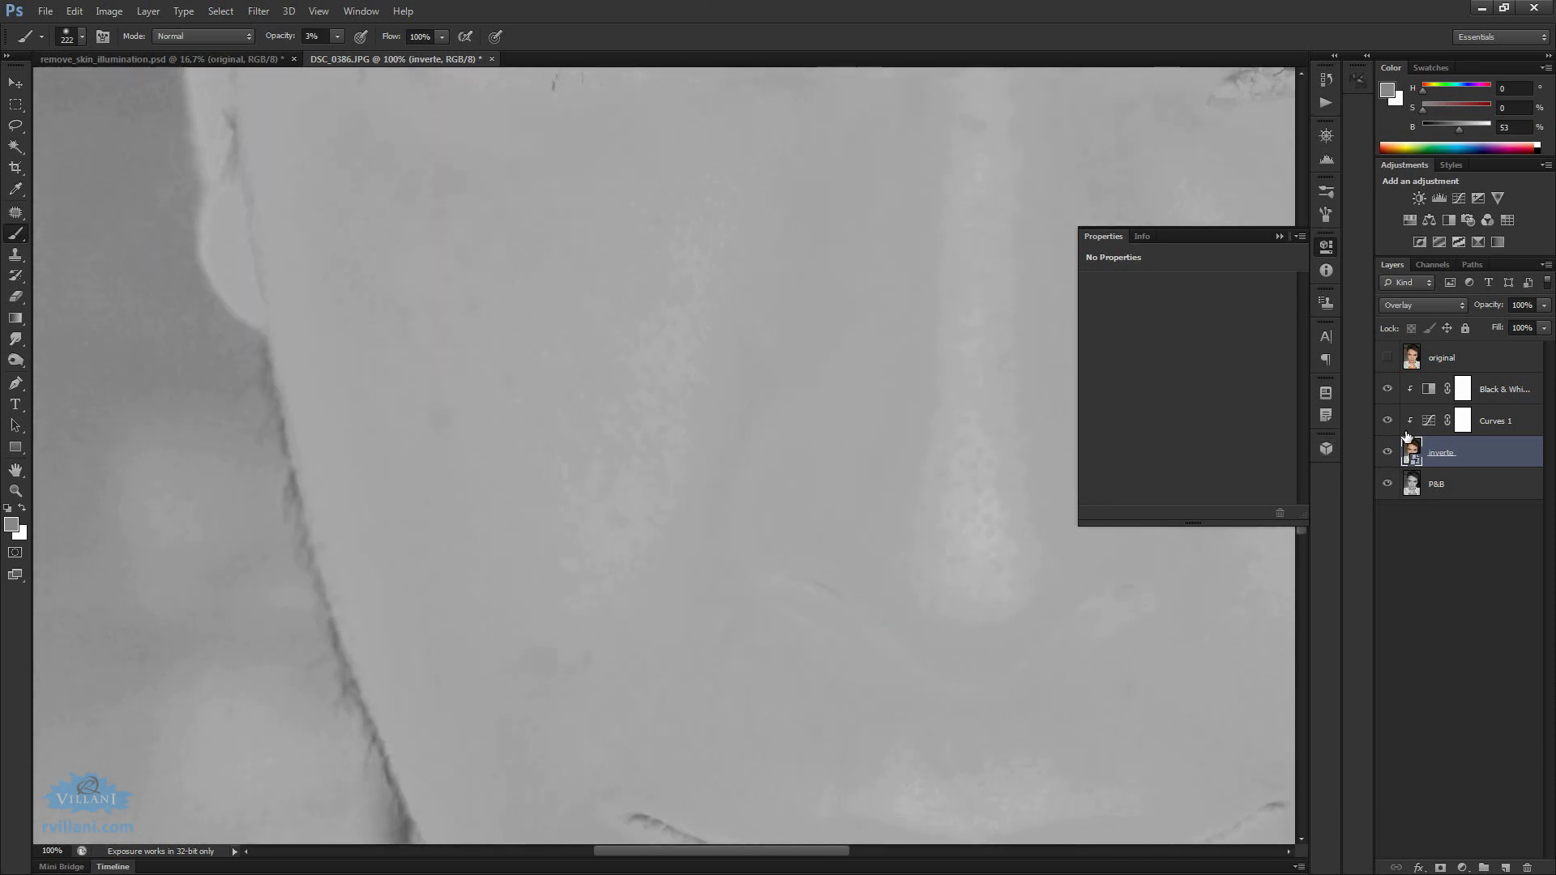
left_click(1388, 454)
left_click(1388, 454)
scroll(726, 496, "down", 2)
mouse_move(759, 425)
left_mouse_down()
mouse_move(714, 336)
mouse_move(719, 356)
left_mouse_up()
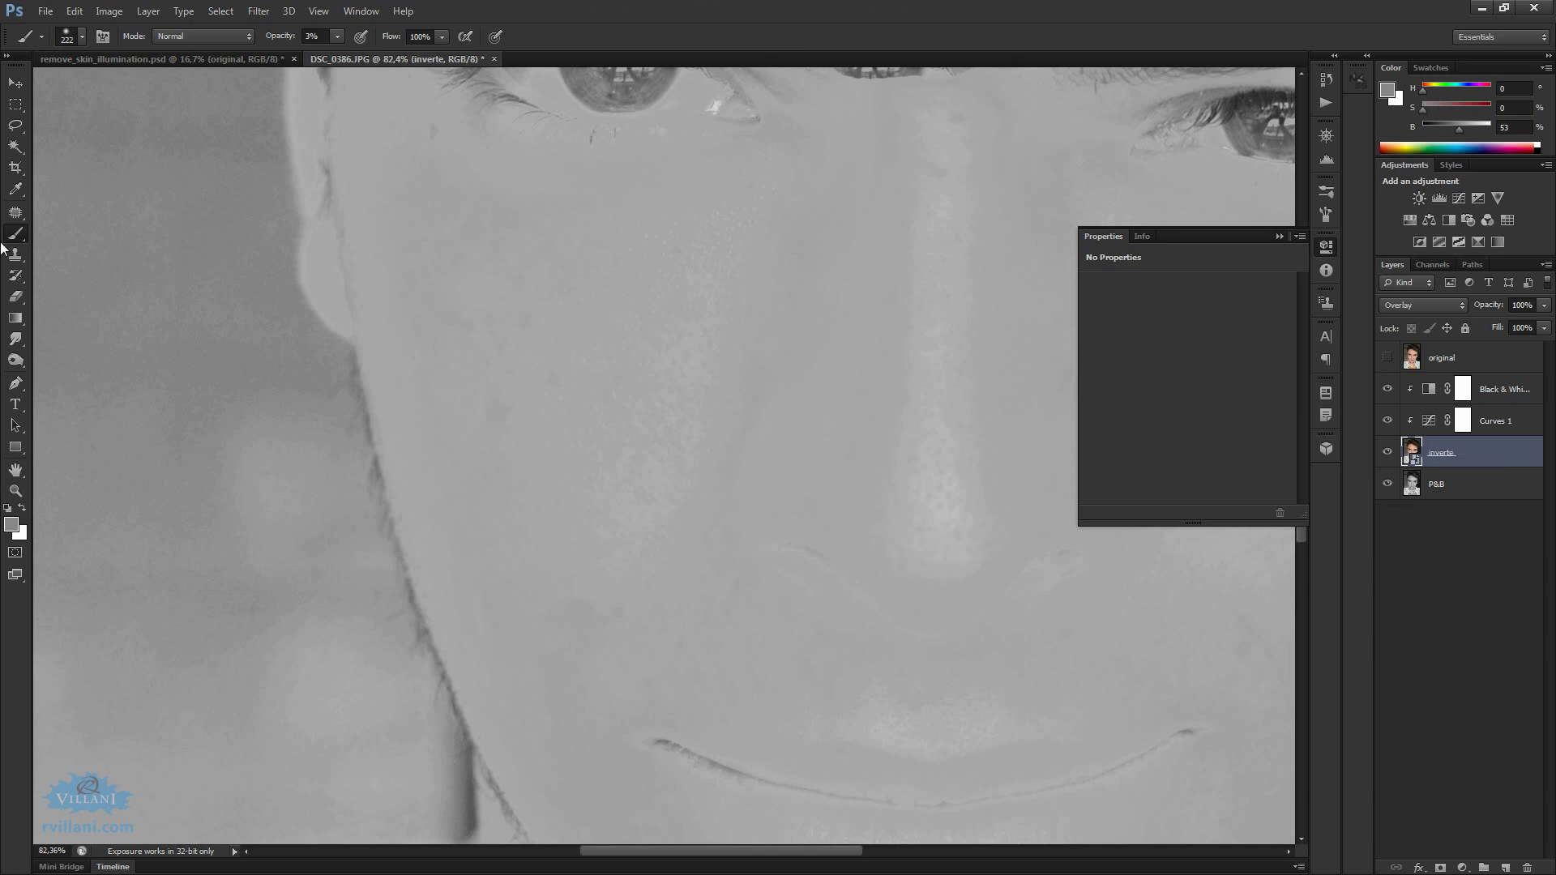
Open Gaussian Blur on inverte and preview radii from minimum up to 80,6
left_click(259, 11)
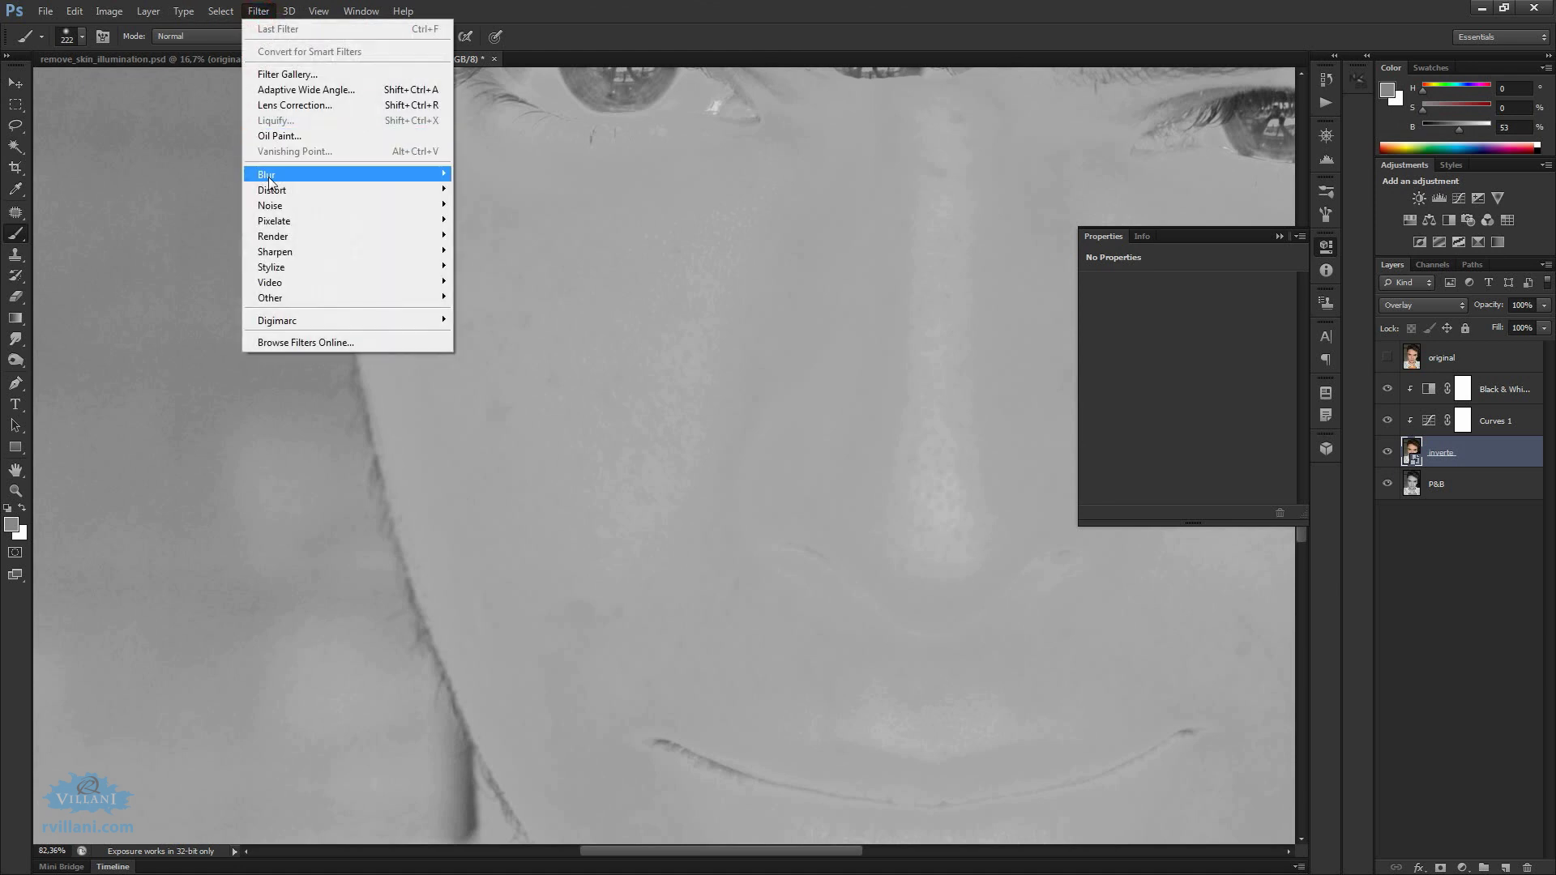
mouse_move(267, 173)
left_click(193, 286)
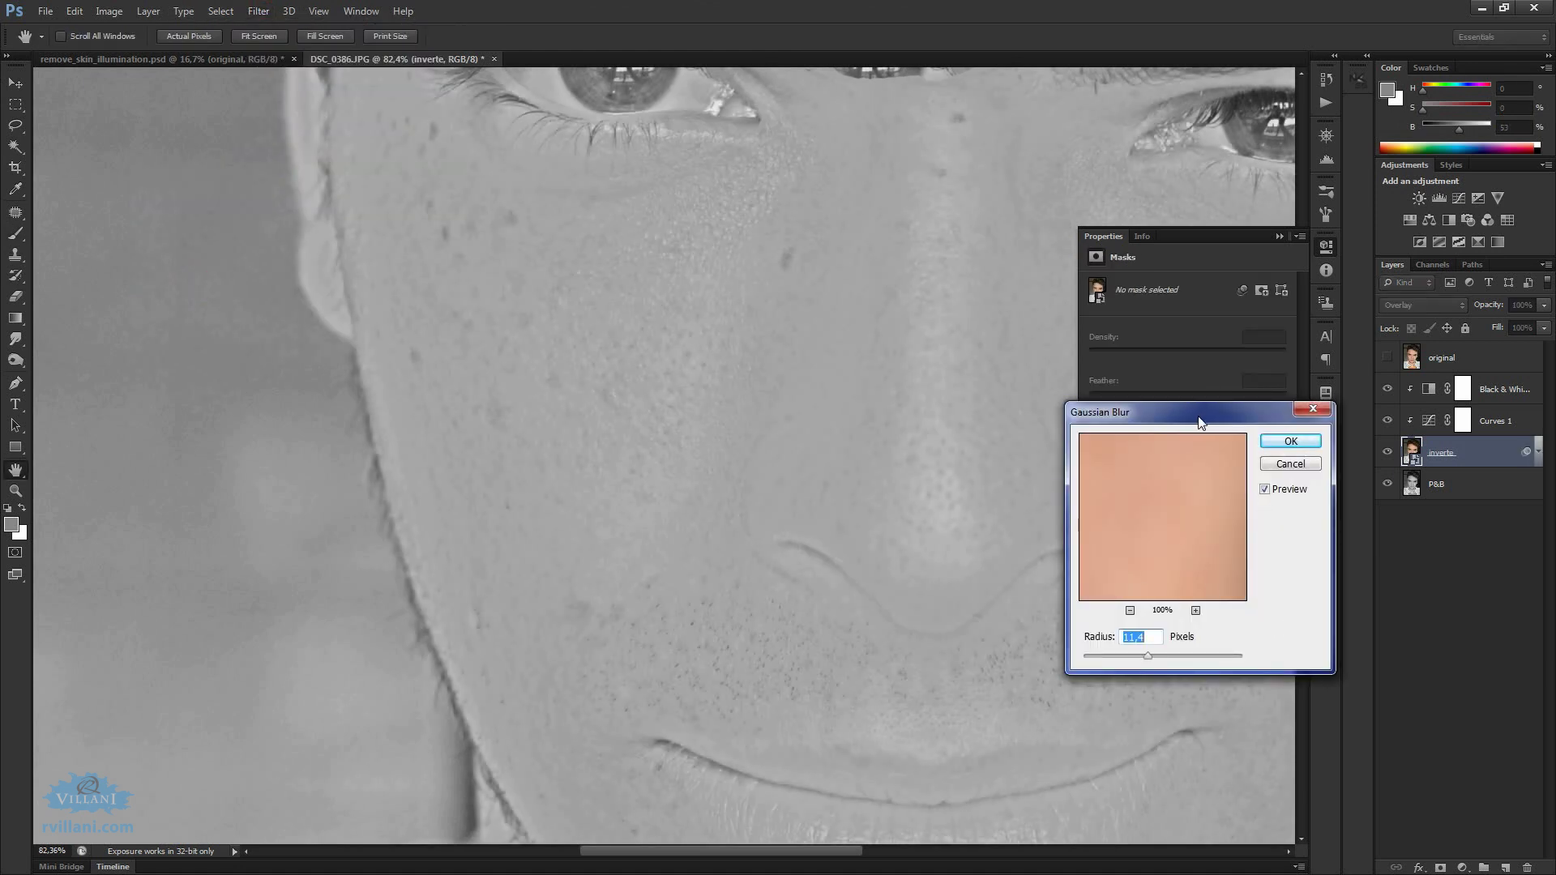
left_click_drag(1208, 424, 1308, 448)
left_click_drag(1271, 521, 1294, 591)
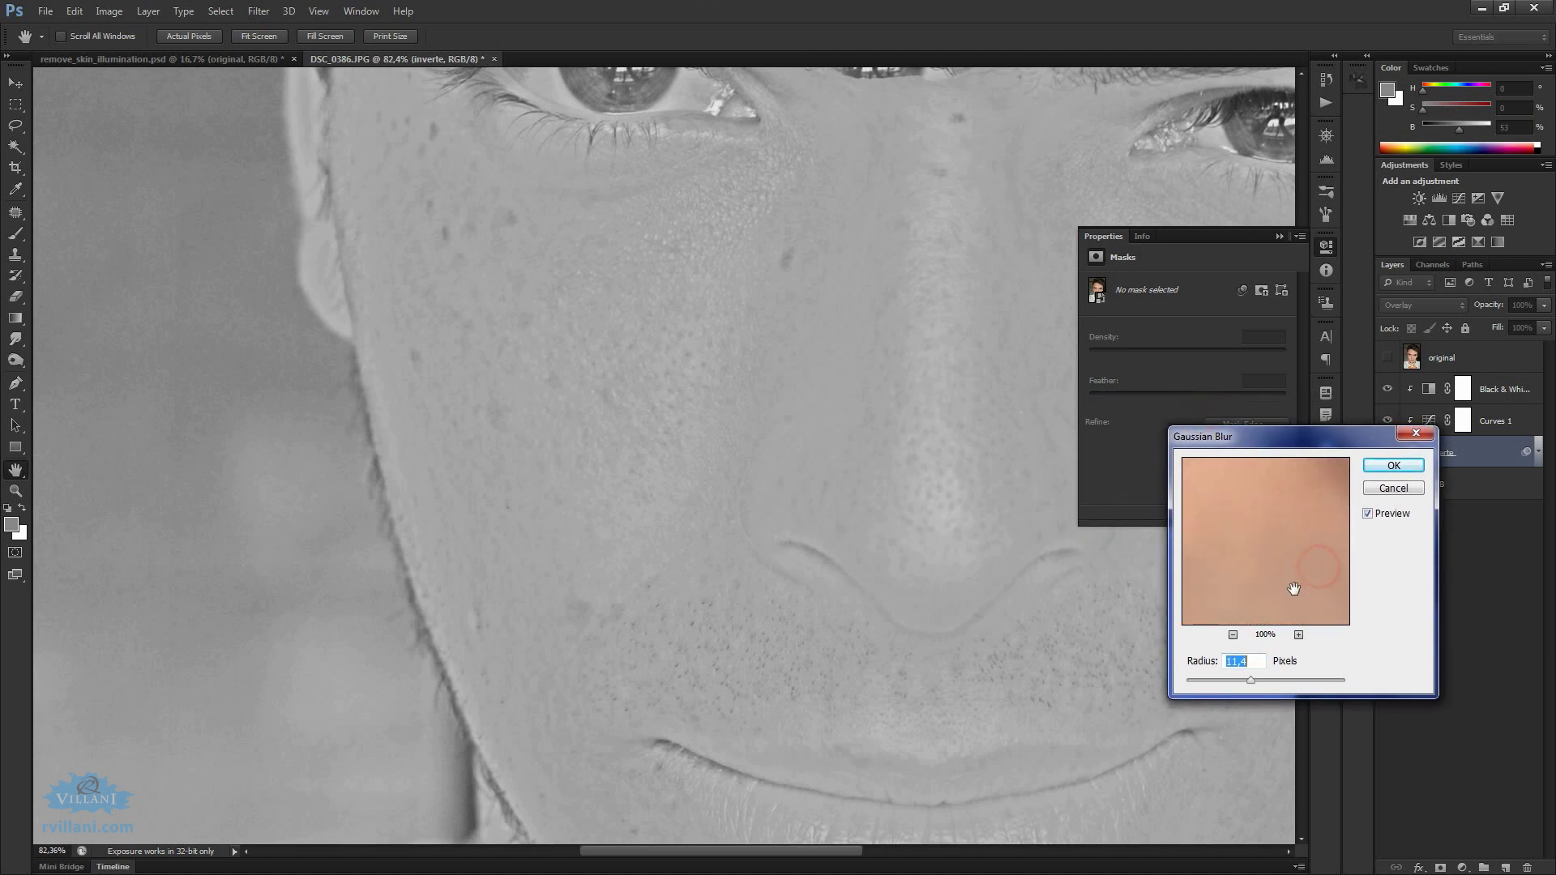
left_click(1322, 546)
left_click_drag(1238, 683, 1186, 683)
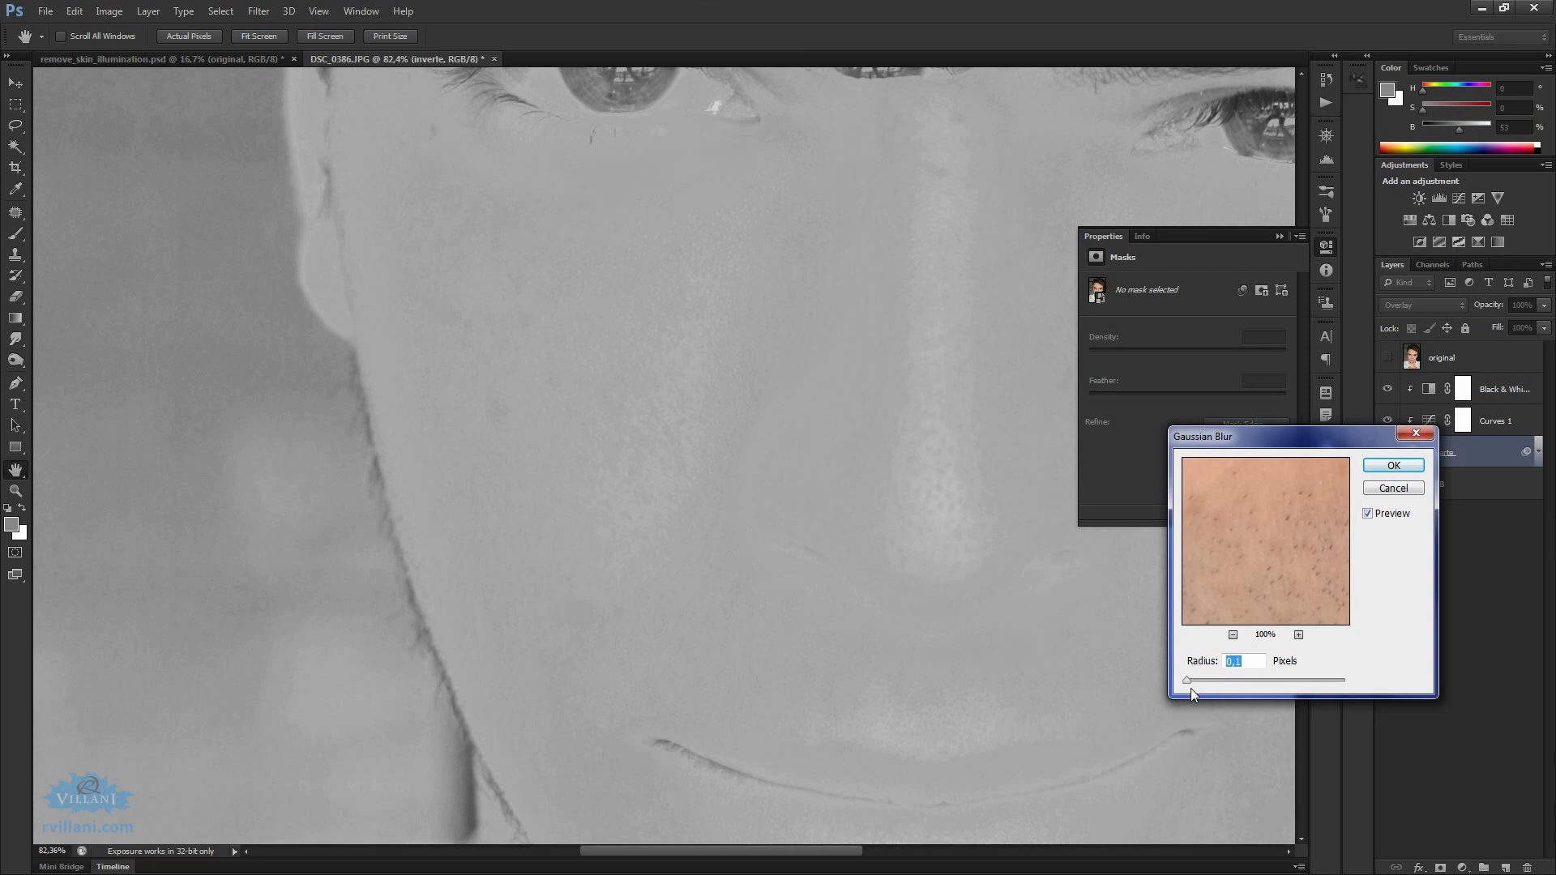
left_click_drag(1198, 678, 1280, 673)
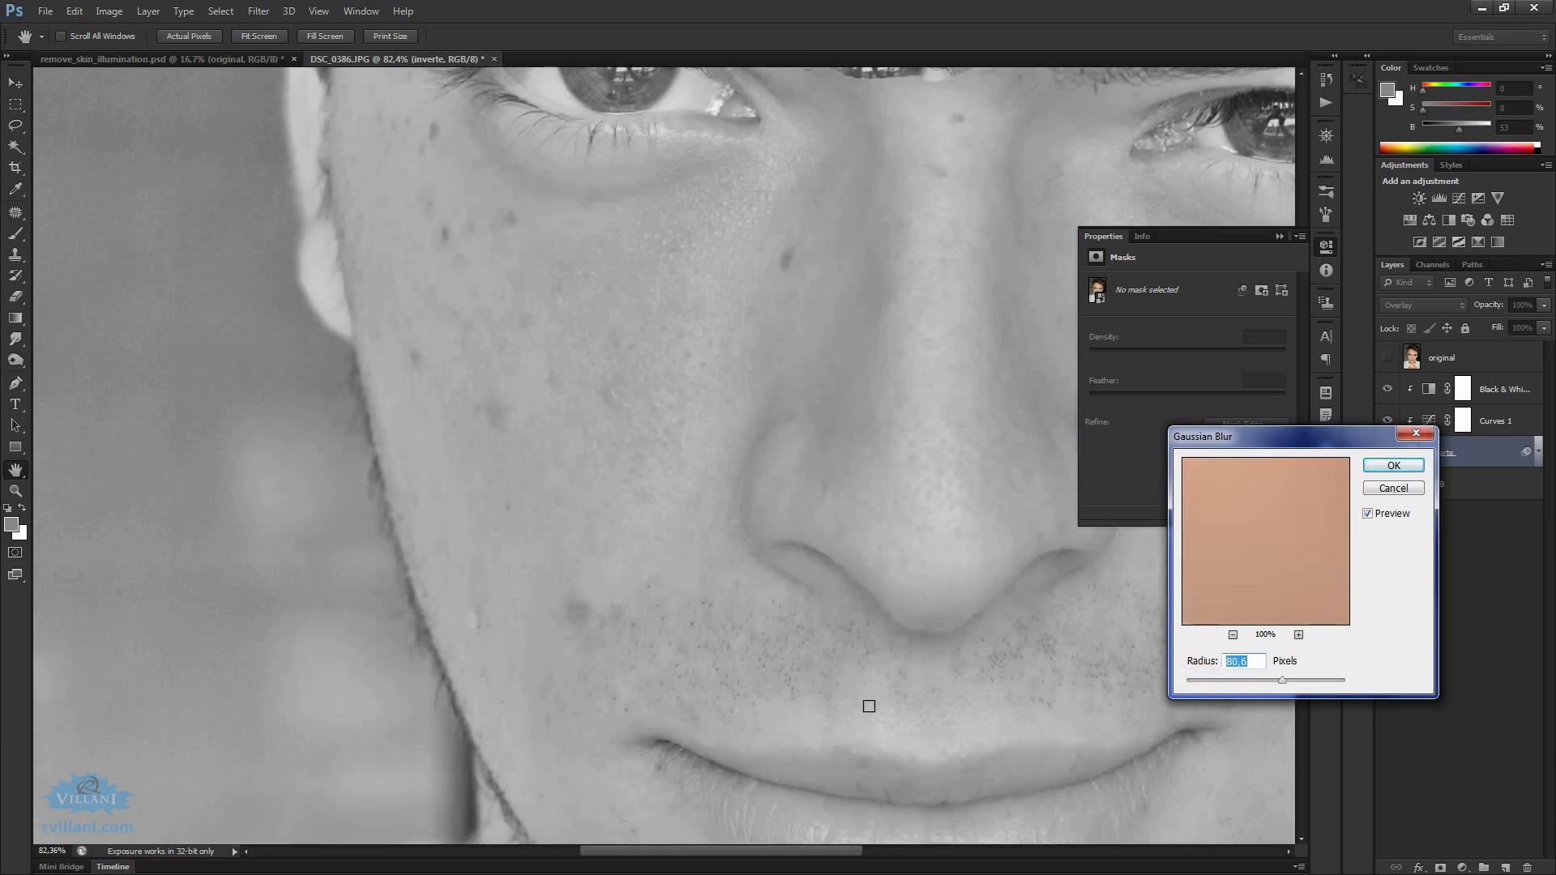
Settle the Gaussian Blur radius at 11,4 pixels and apply it as a smart filter
mouse_move(1203, 518)
left_mouse_down()
mouse_move(1274, 554)
mouse_move(1283, 528)
left_mouse_up()
left_click_drag(1294, 543, 1282, 523)
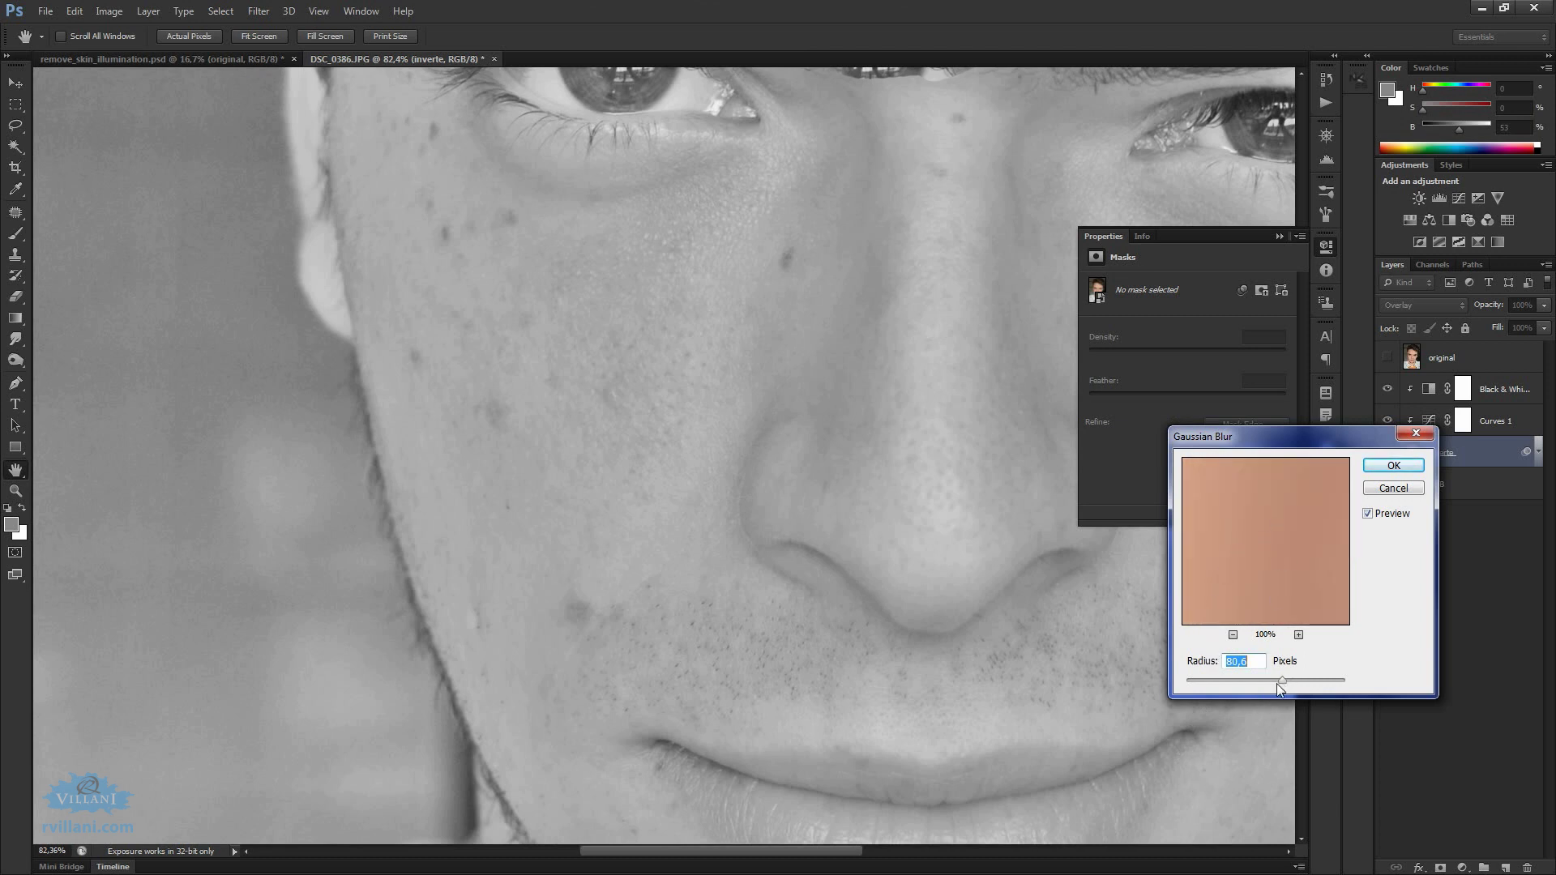
left_click_drag(1278, 683, 1251, 683)
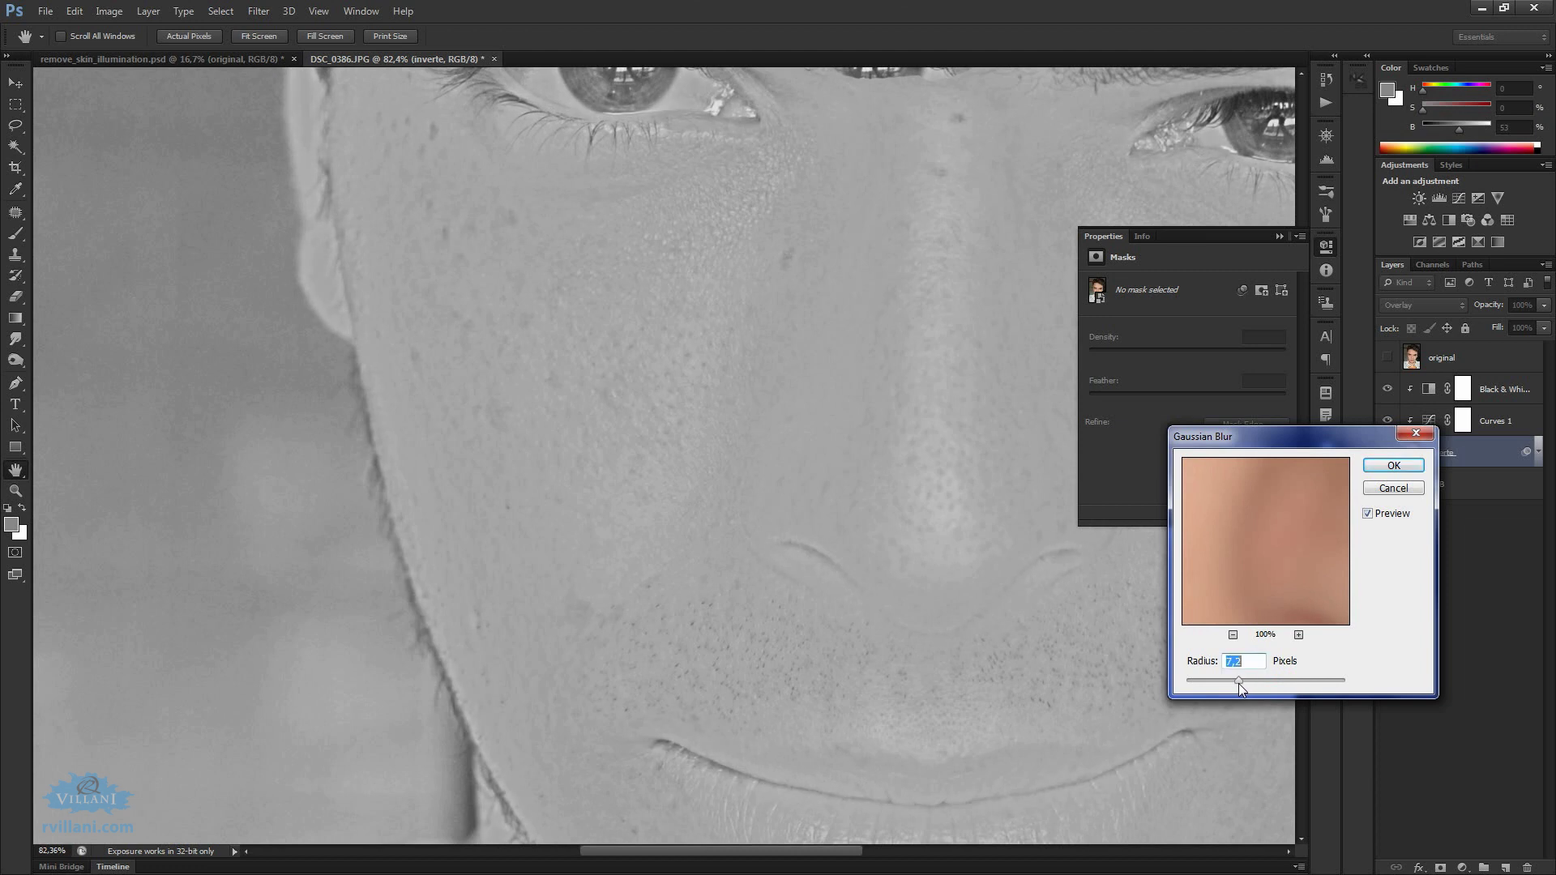
left_click_drag(1238, 684, 1243, 686)
left_click(1252, 681)
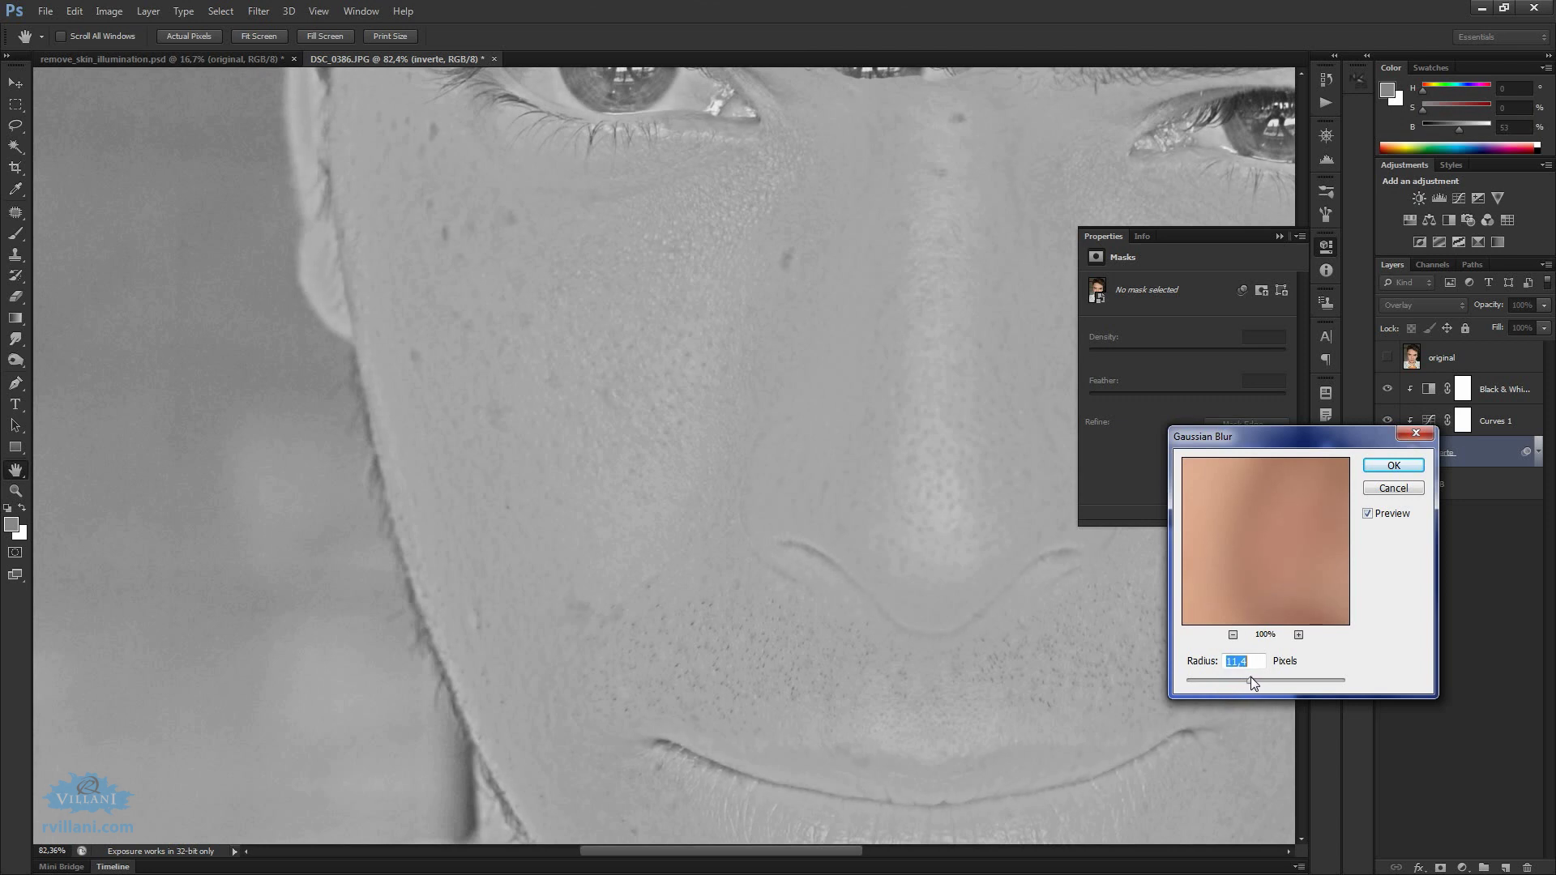
left_click(1392, 466)
Zoom out to the whole face, add an extra Curves 1 point, and select Black & White
key("b")
mouse_move(904, 282)
left_mouse_down()
mouse_move(655, 389)
mouse_move(712, 337)
left_mouse_up()
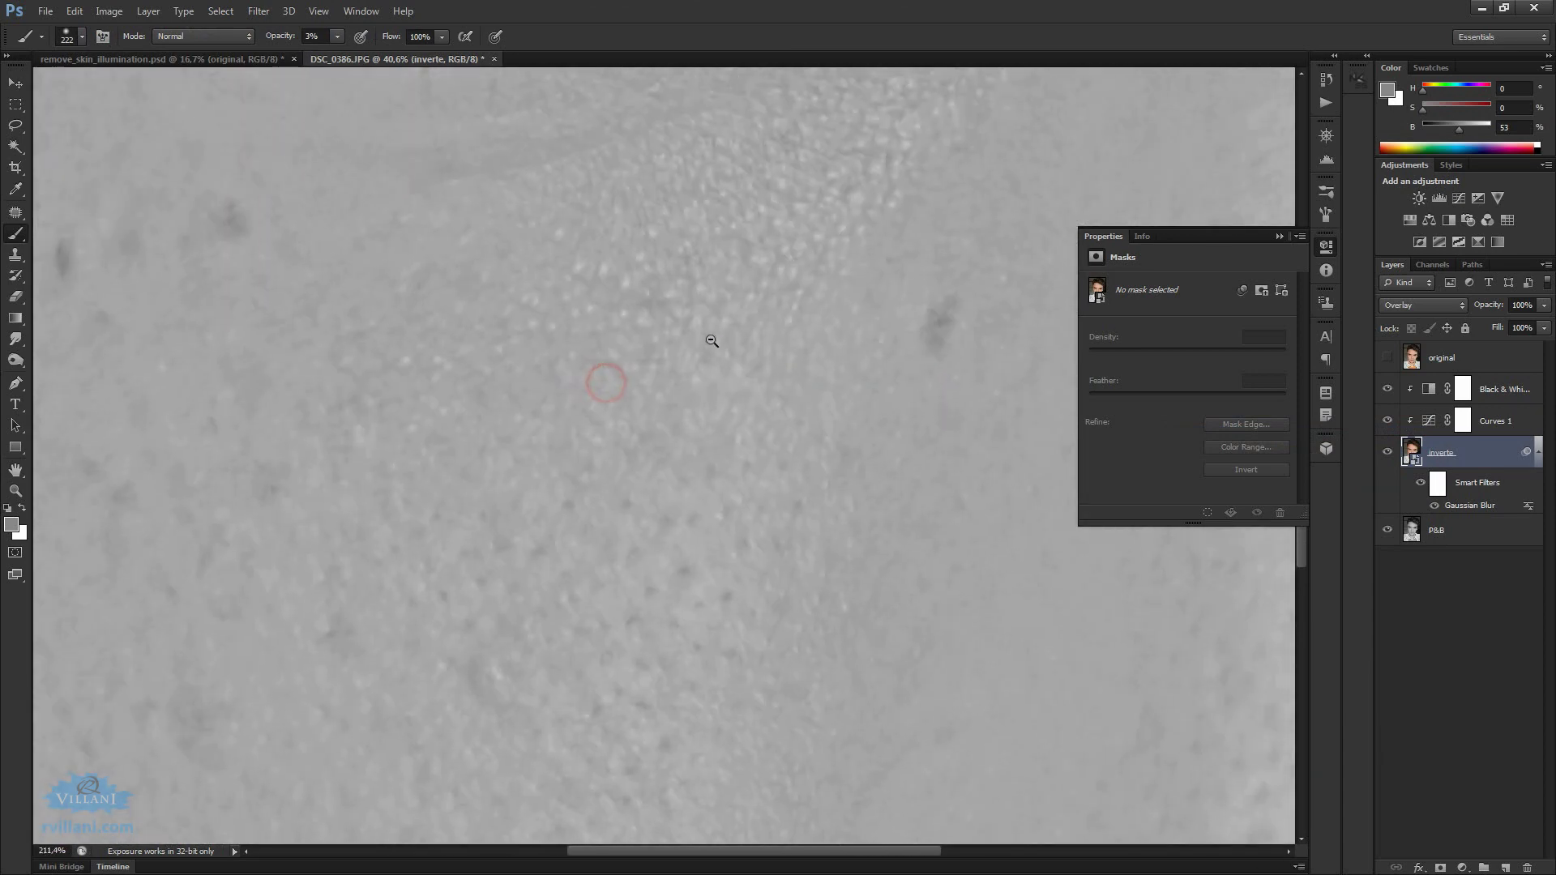
mouse_move(766, 495)
left_mouse_down()
mouse_move(706, 421)
mouse_move(648, 409)
left_mouse_up()
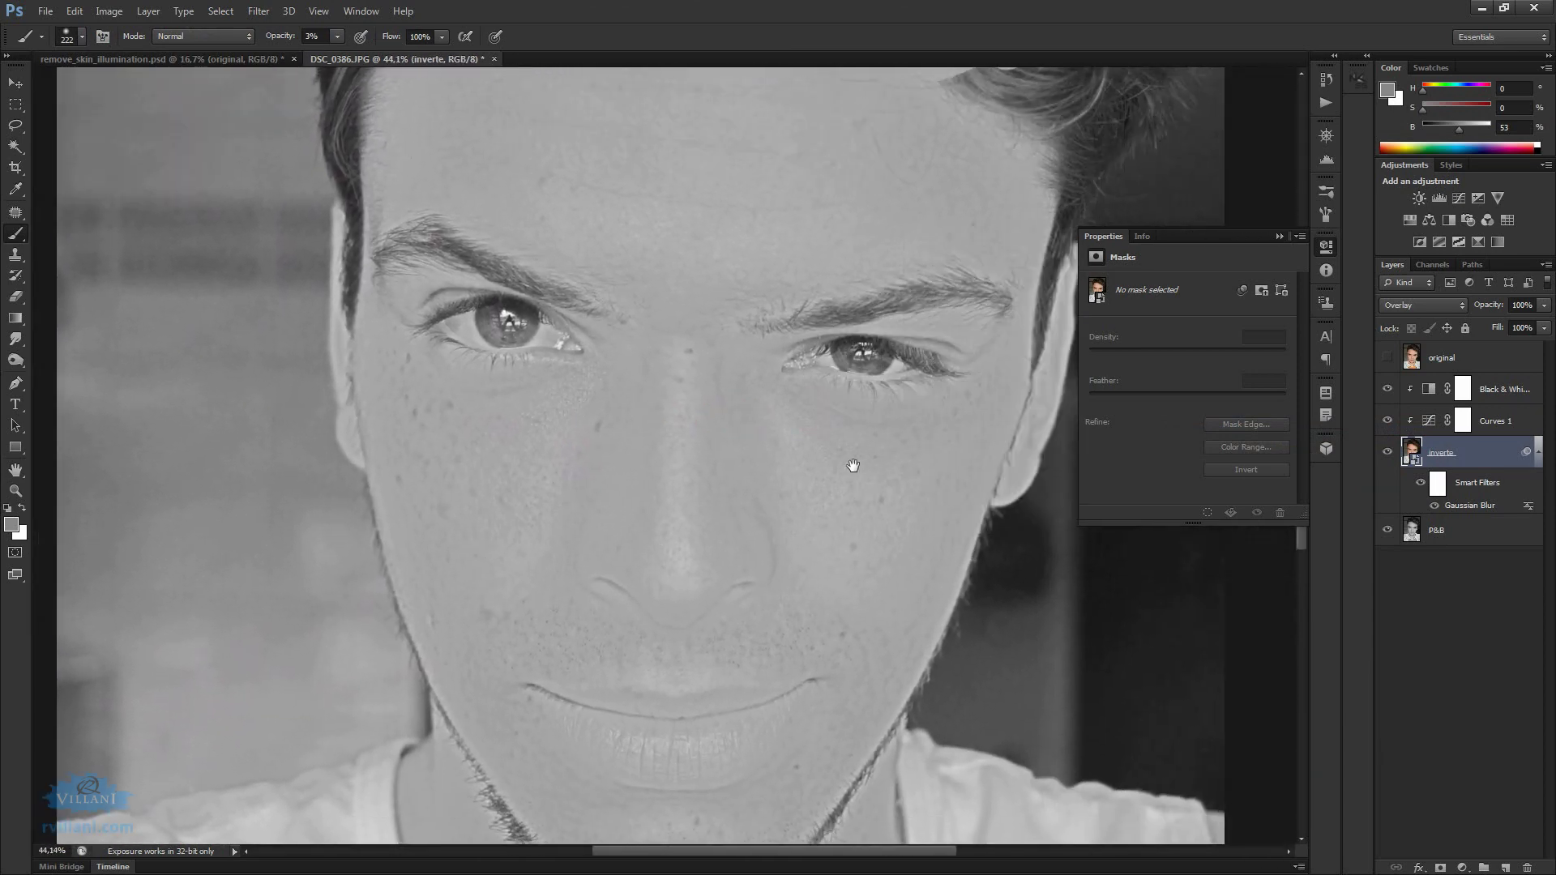
scroll(856, 356, "down", 1)
scroll(772, 410, "down", 1)
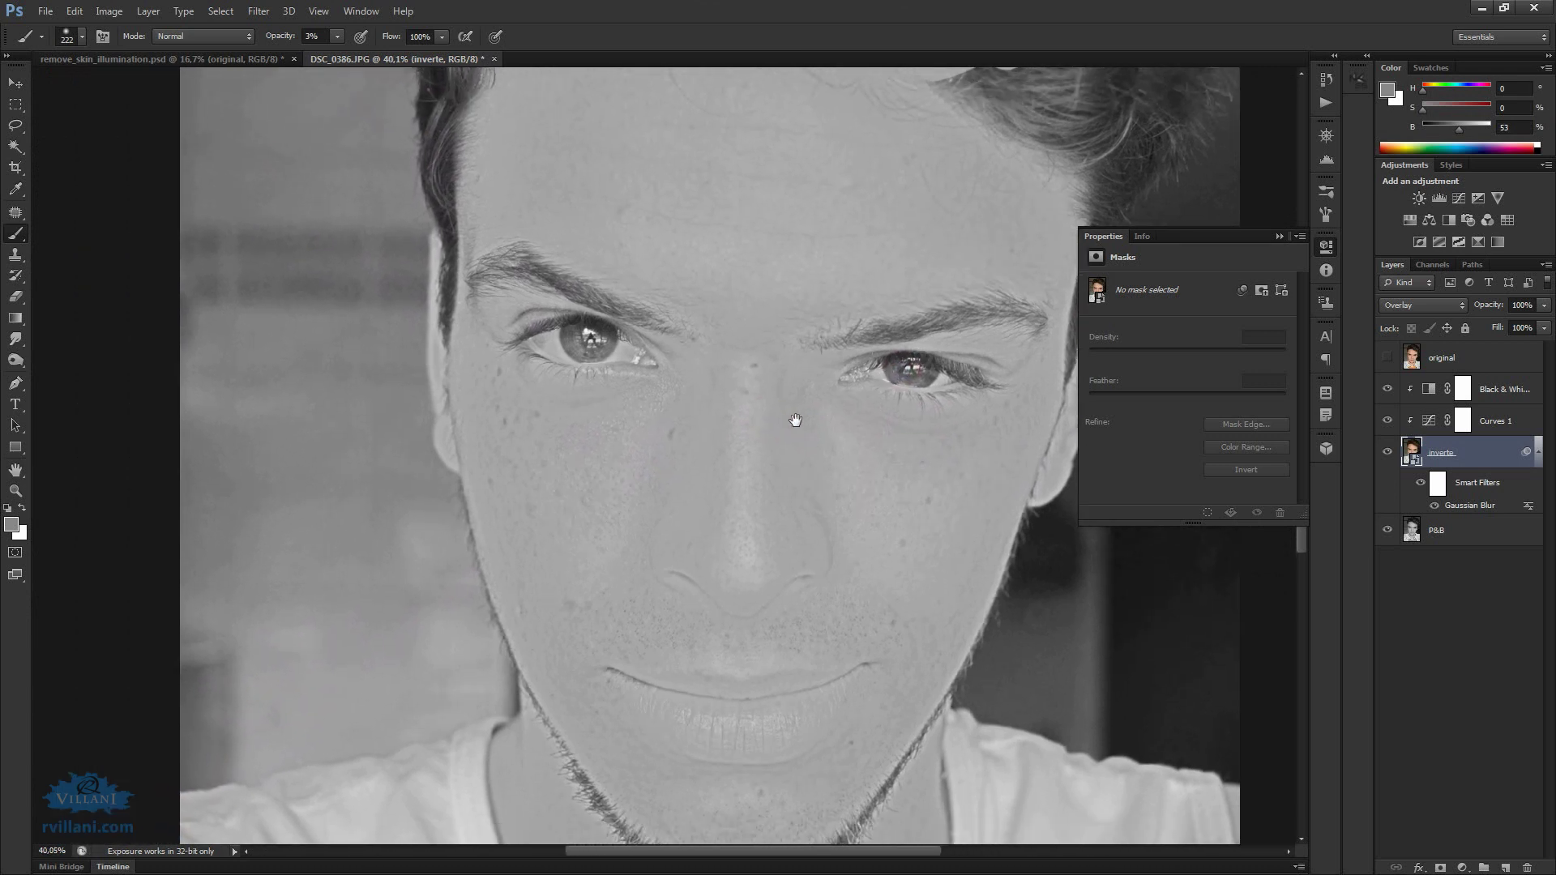
scroll(774, 410, "down", 1)
scroll(778, 410, "down", 1)
scroll(783, 409, "down", 1)
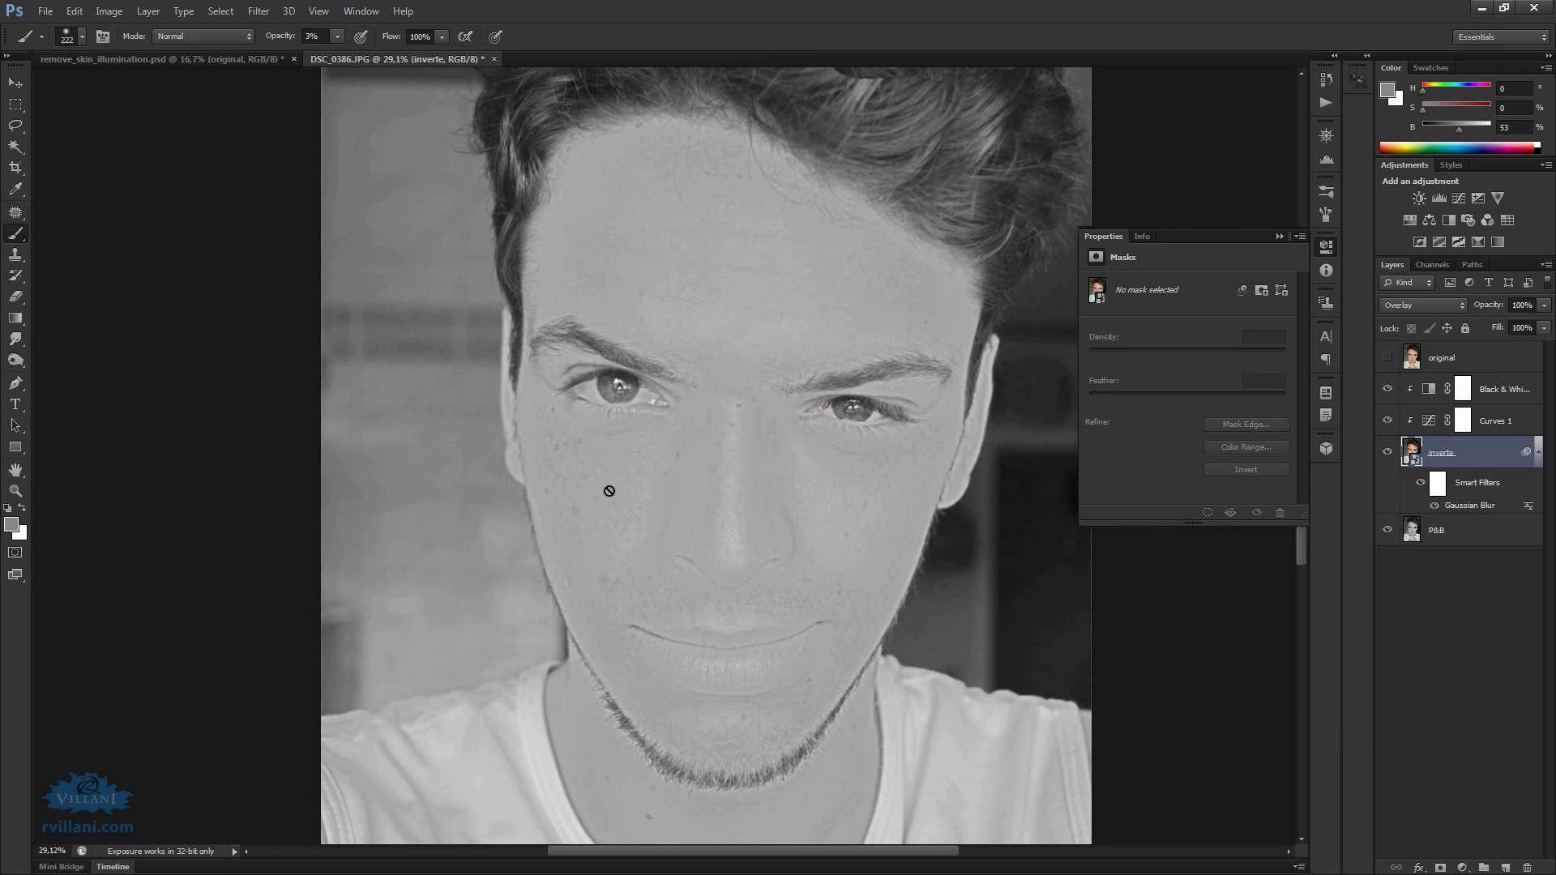
left_click(1429, 422)
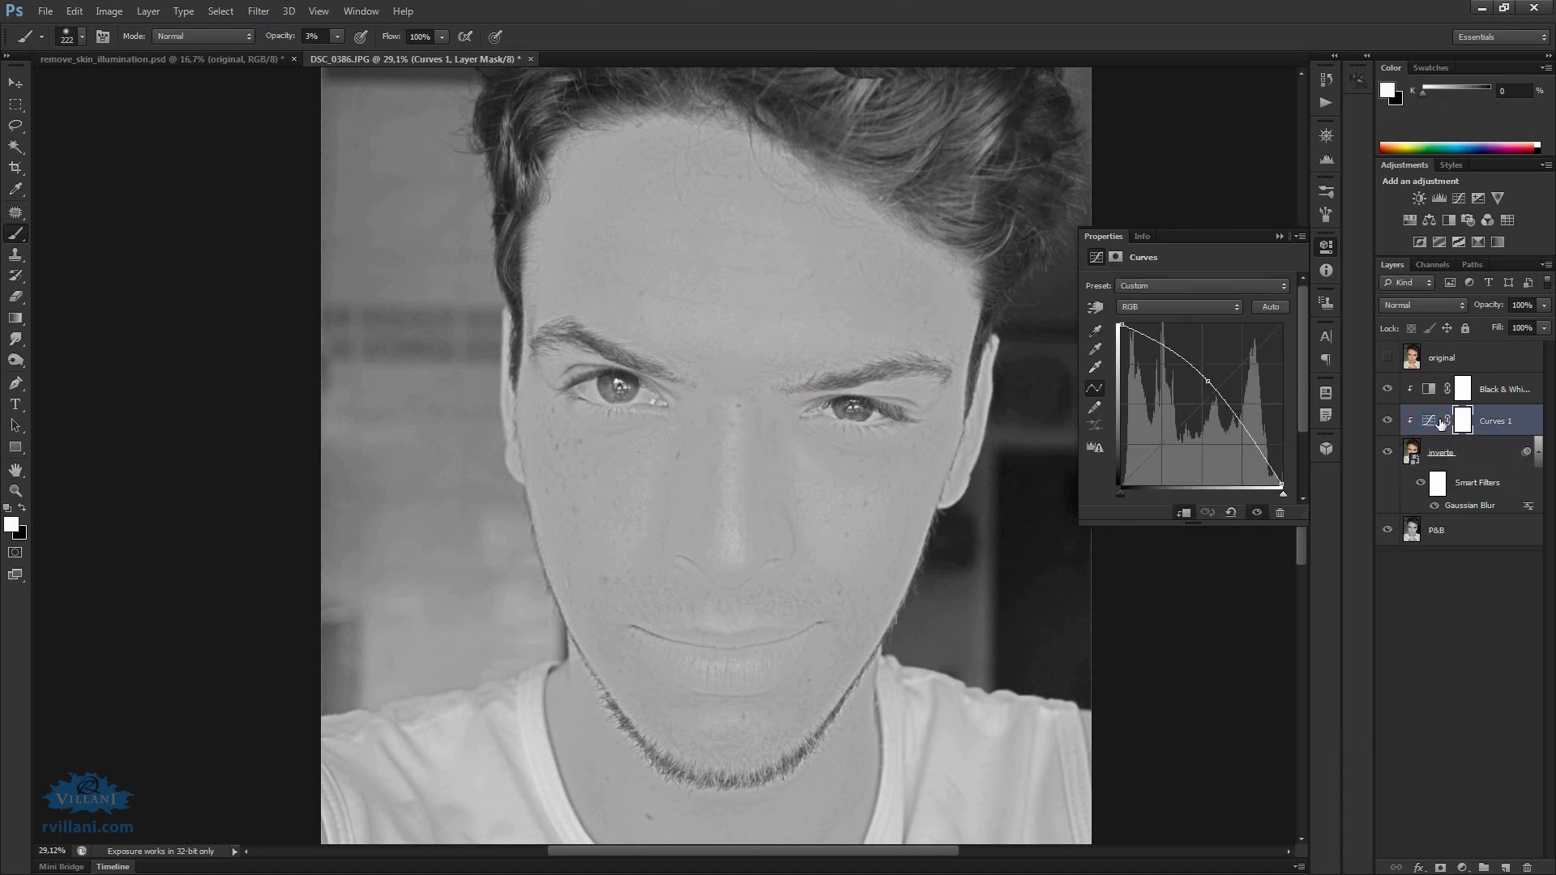
left_click_drag(1210, 381, 1215, 382)
left_click(1496, 397)
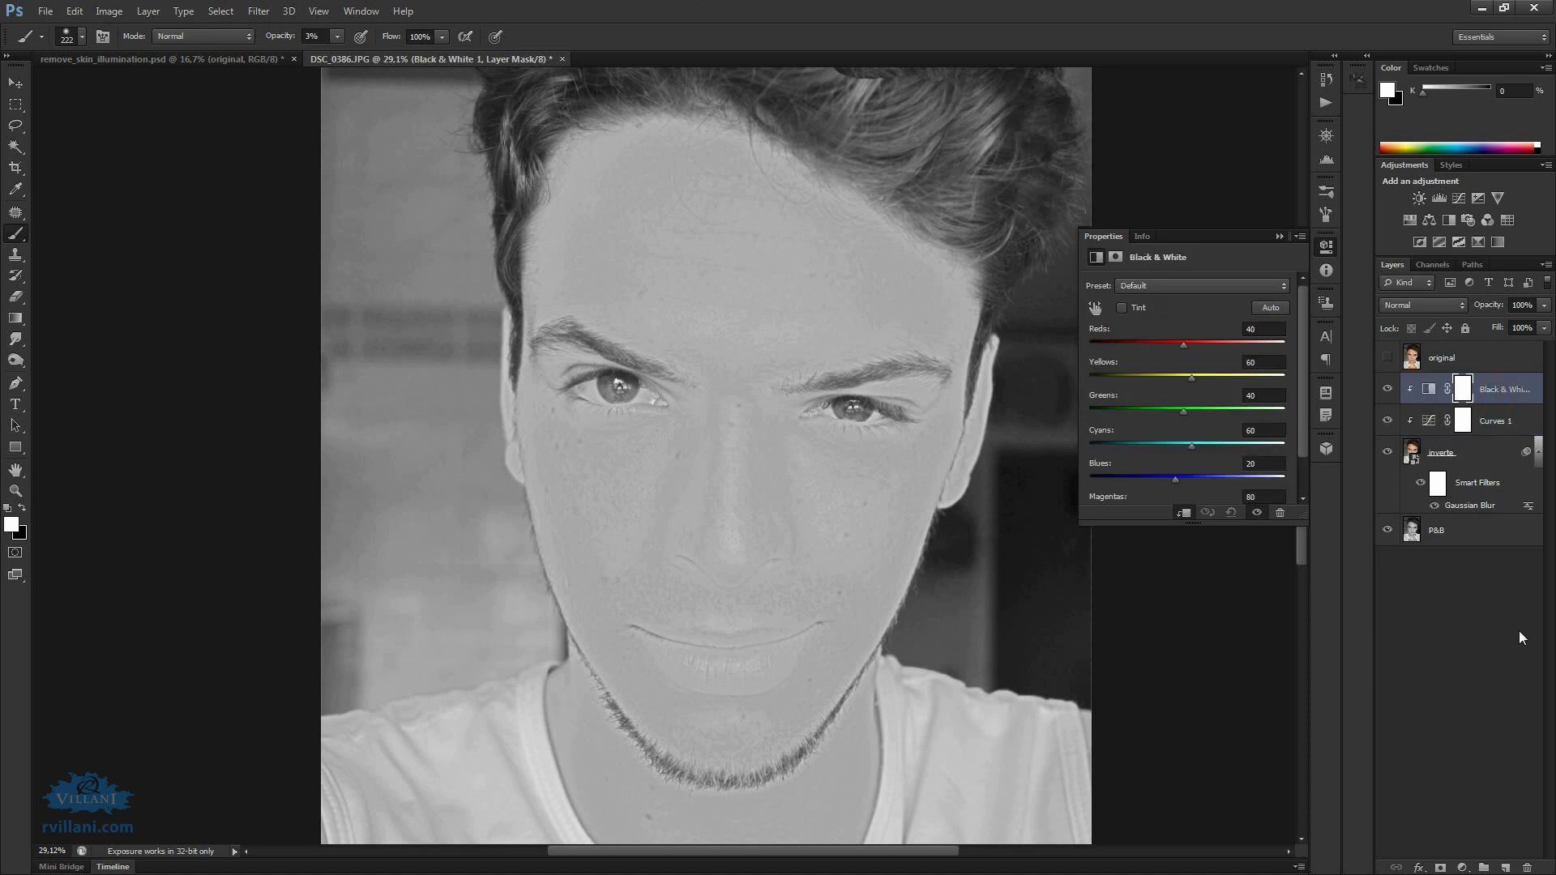
Add a new Layer 1 above Black & White in Multiply blend mode
left_click(1505, 868)
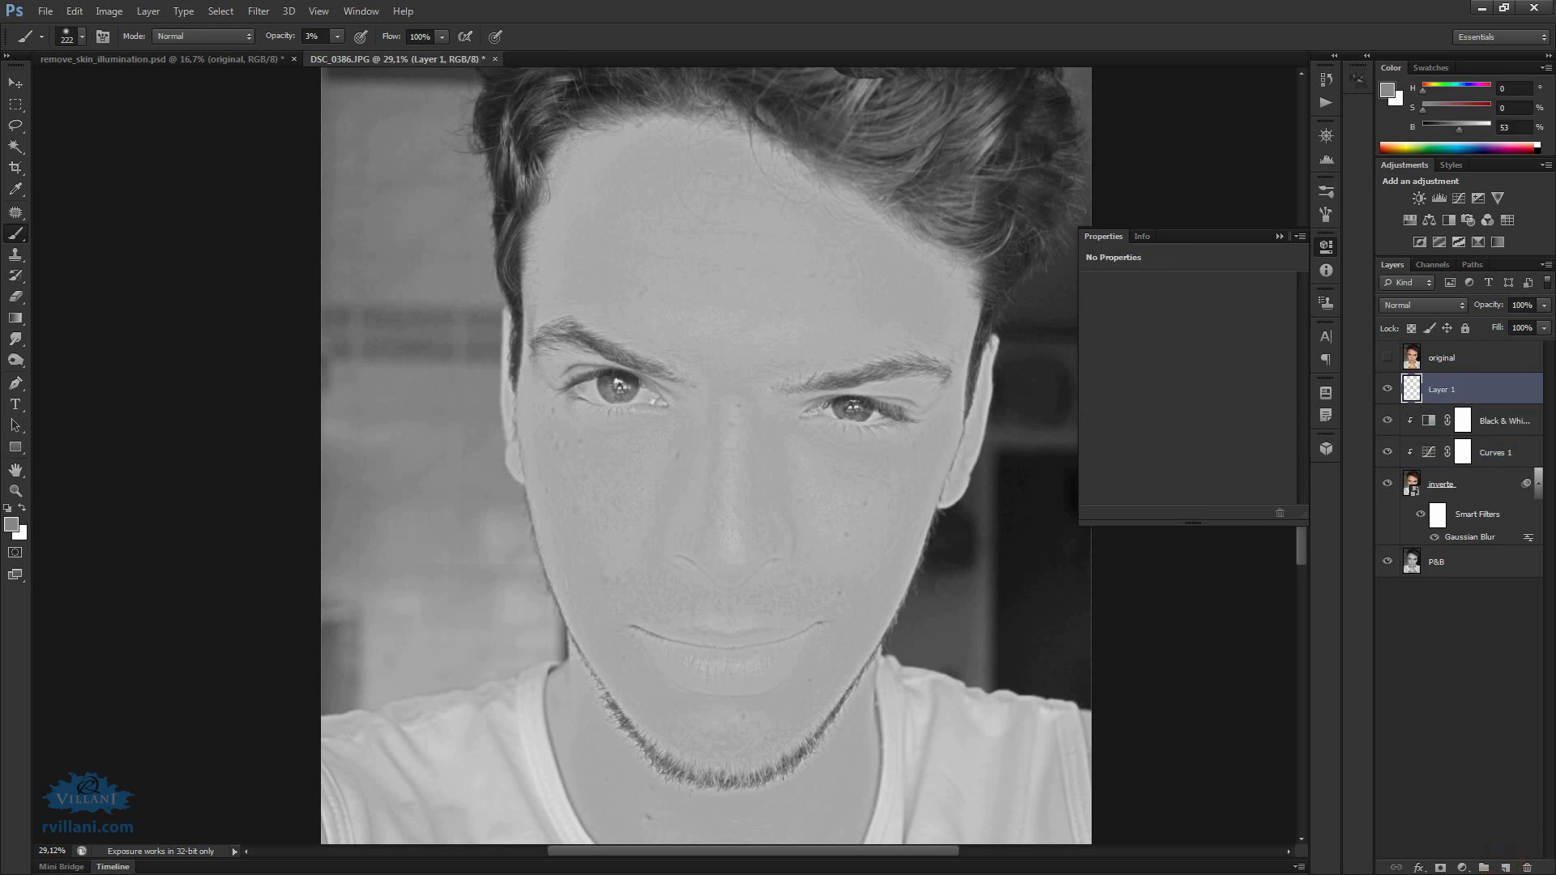
left_click(1423, 305)
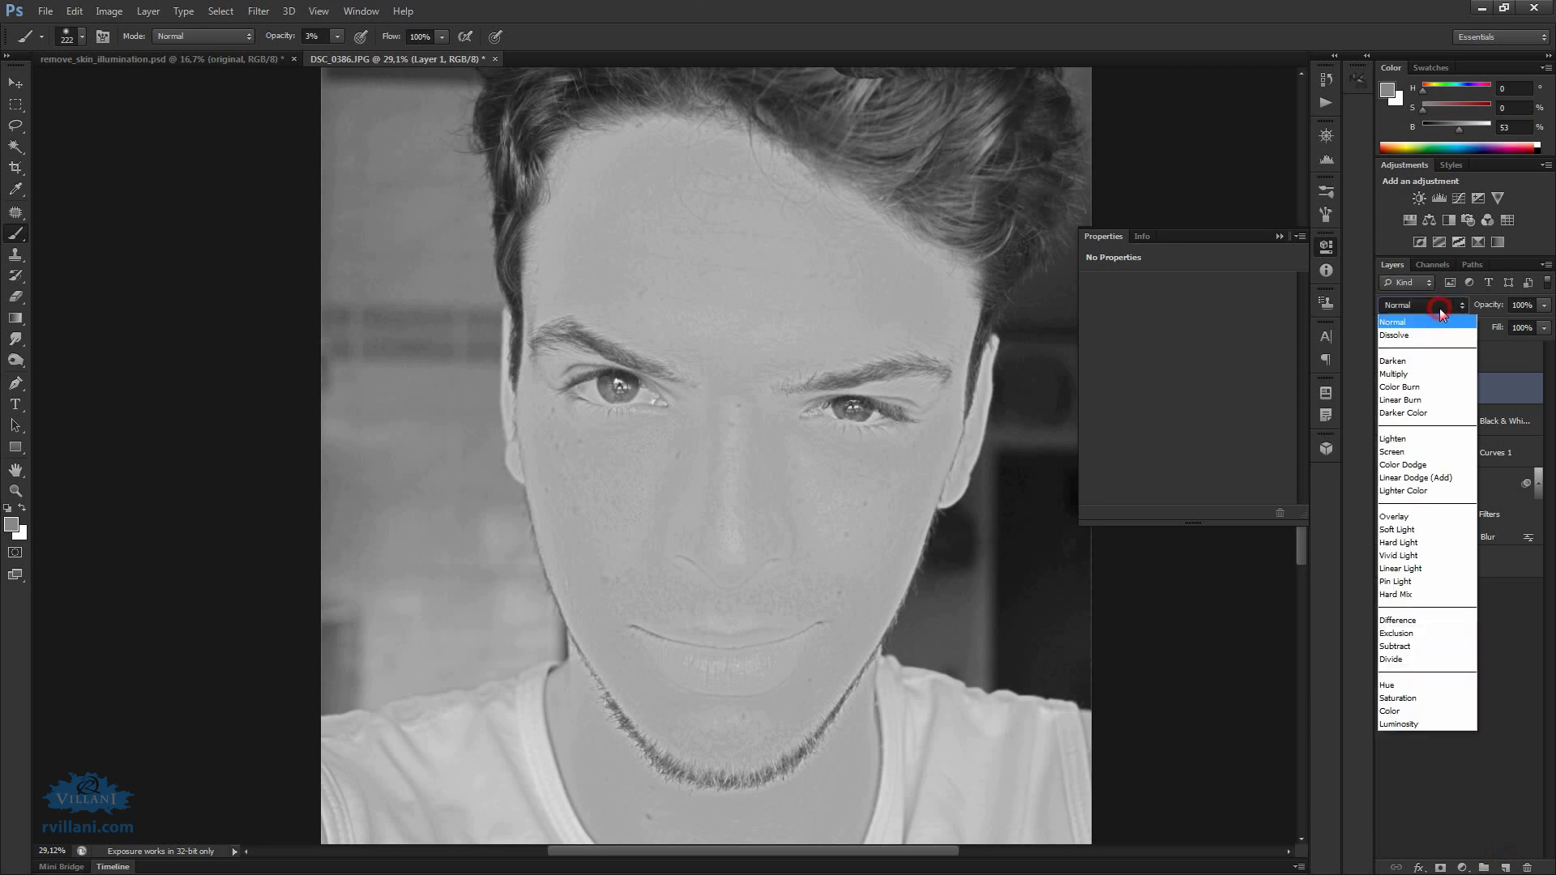
left_click(1423, 378)
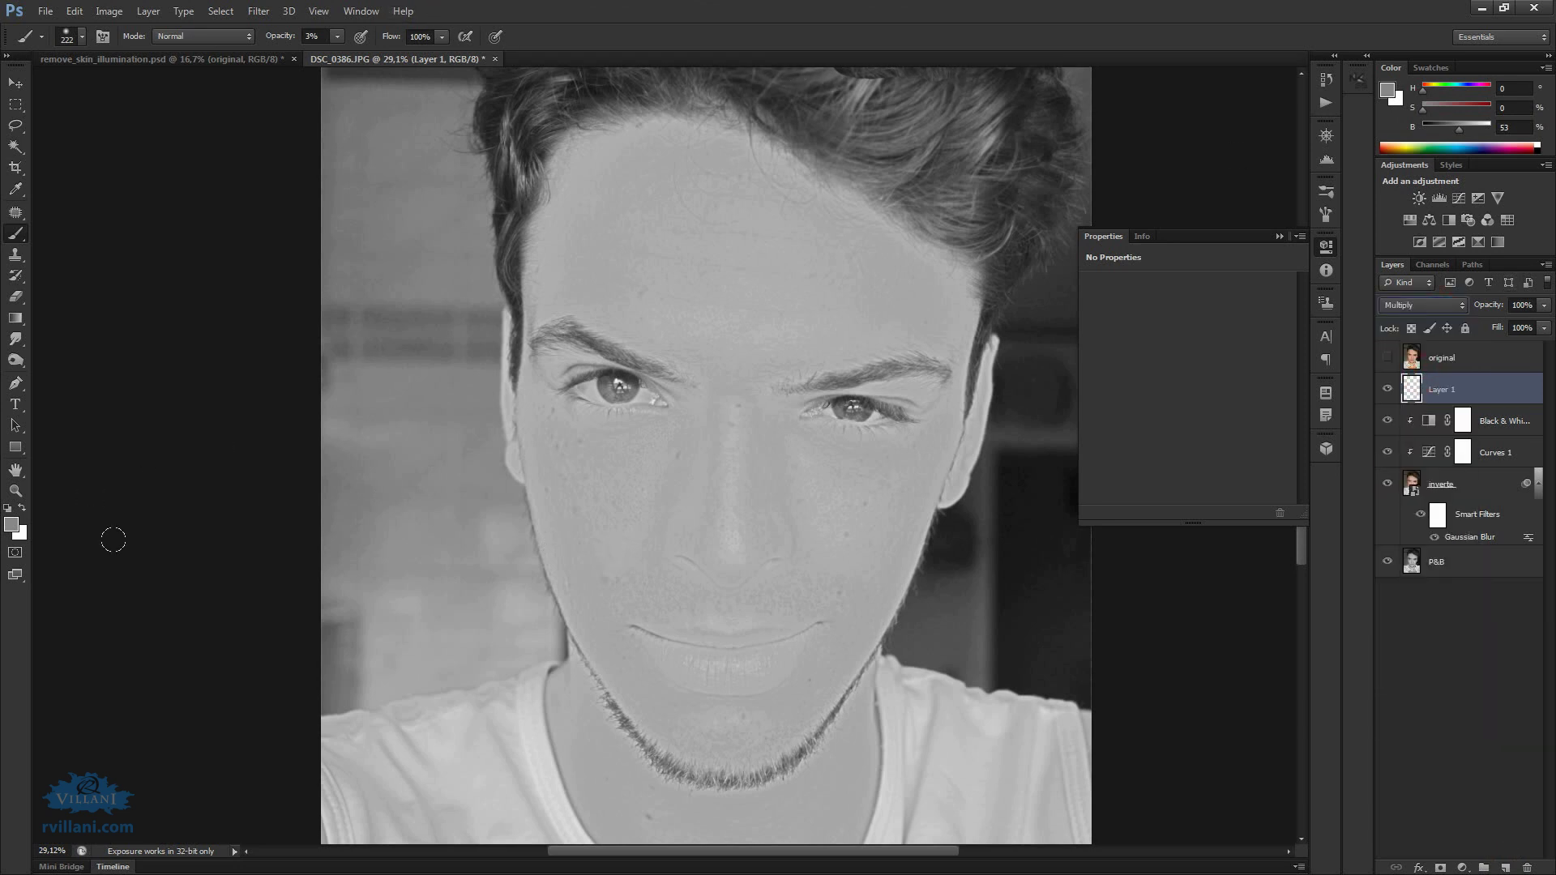
Set the foreground colour to pure black and pick a soft round brush preset
left_click(13, 524)
left_click_drag(1188, 462, 1029, 521)
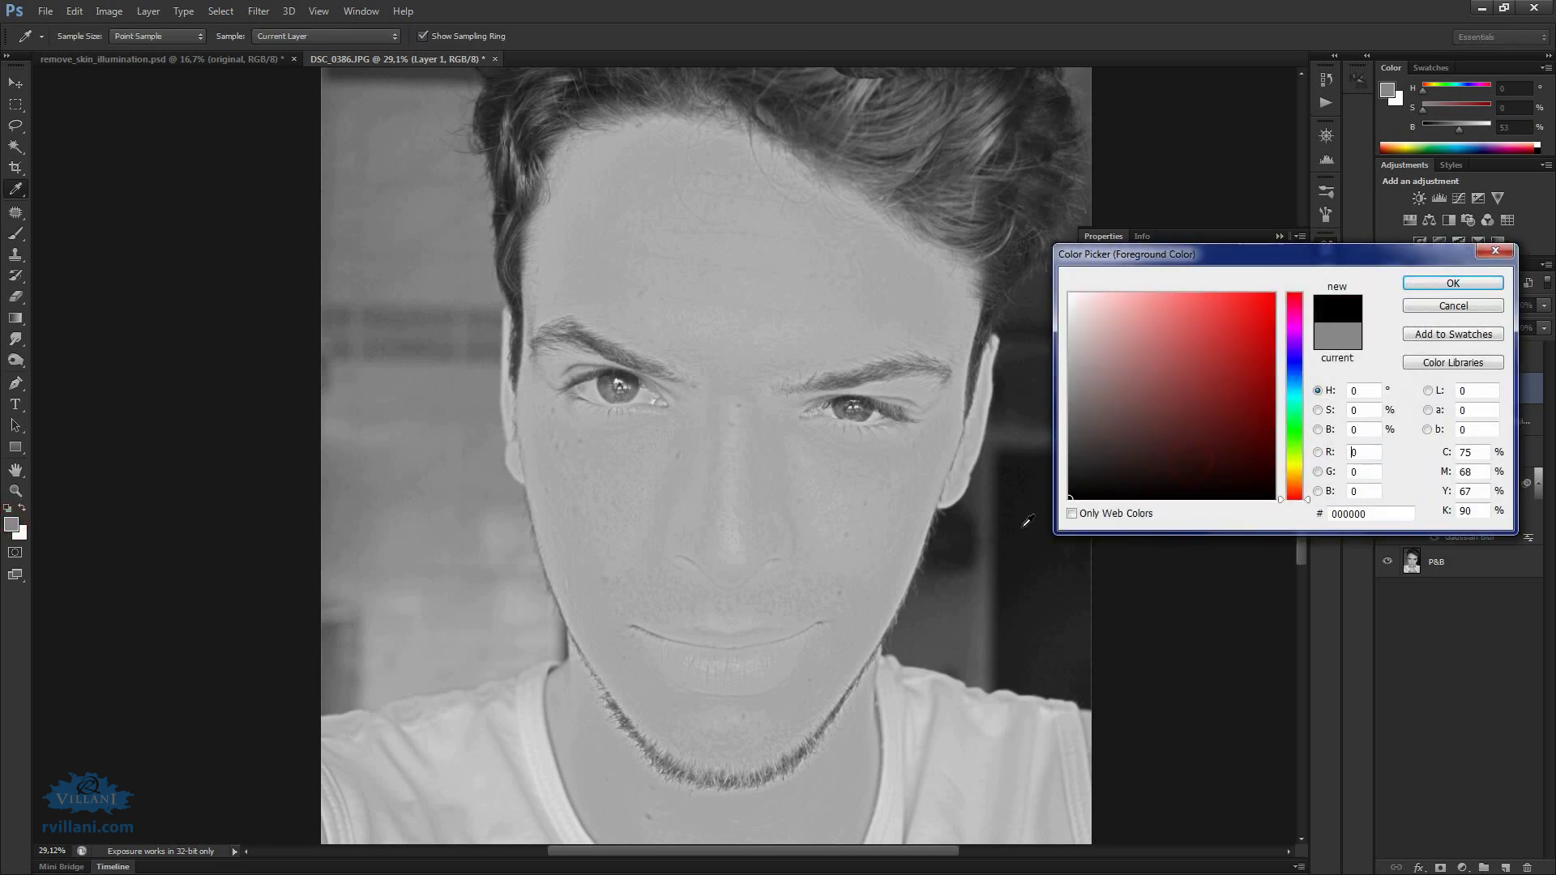
left_click(1428, 276)
key("b")
right_click(740, 448)
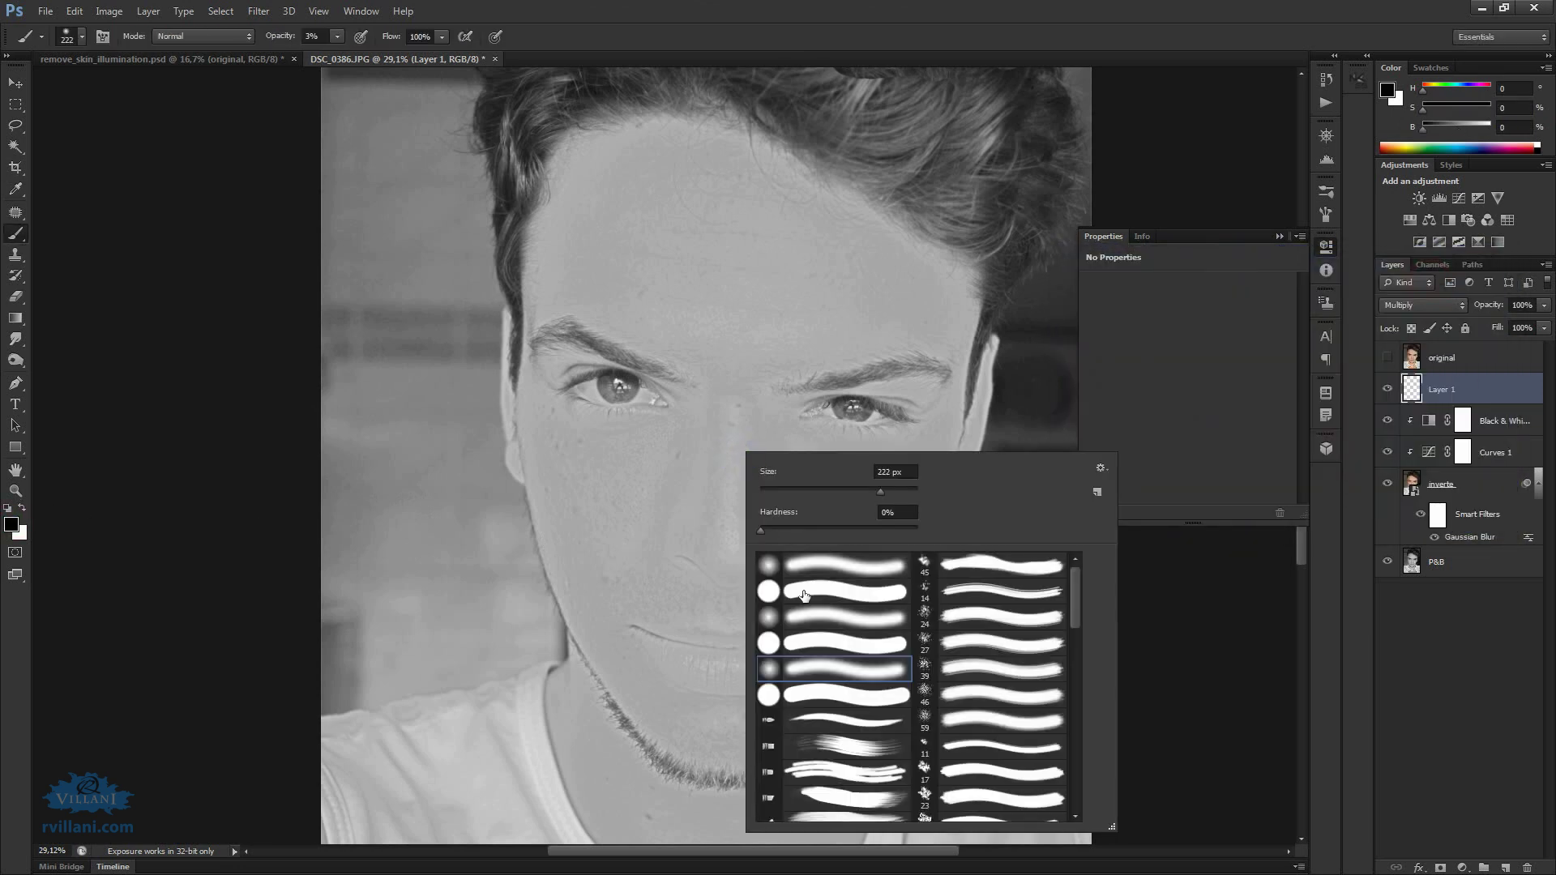
Size the brush to roughly 118-125 px and set its opacity to 2%
left_click(1201, 604)
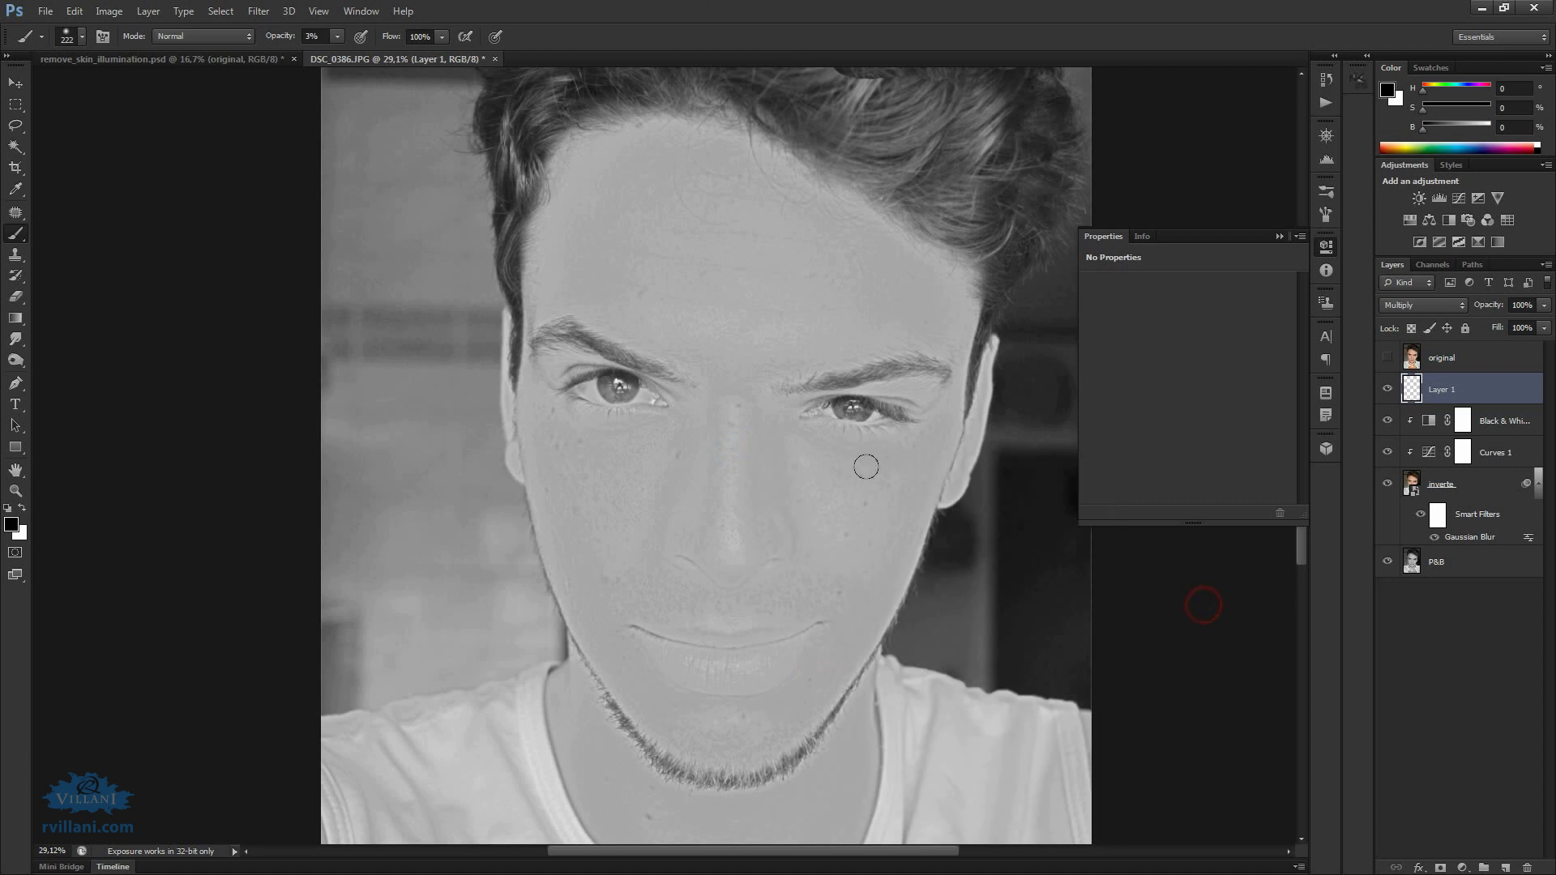
right_click(750, 458, "alt")
left_click_drag(750, 454, 741, 451)
left_click_drag(758, 446, 760, 445)
left_click_drag(740, 416, 733, 417)
double_click(315, 37)
type("2")
key("Return")
left_click_drag(725, 460, 728, 462)
Paint faint black strokes over the nose, forehead and cheeks
left_click_drag(736, 559, 742, 431)
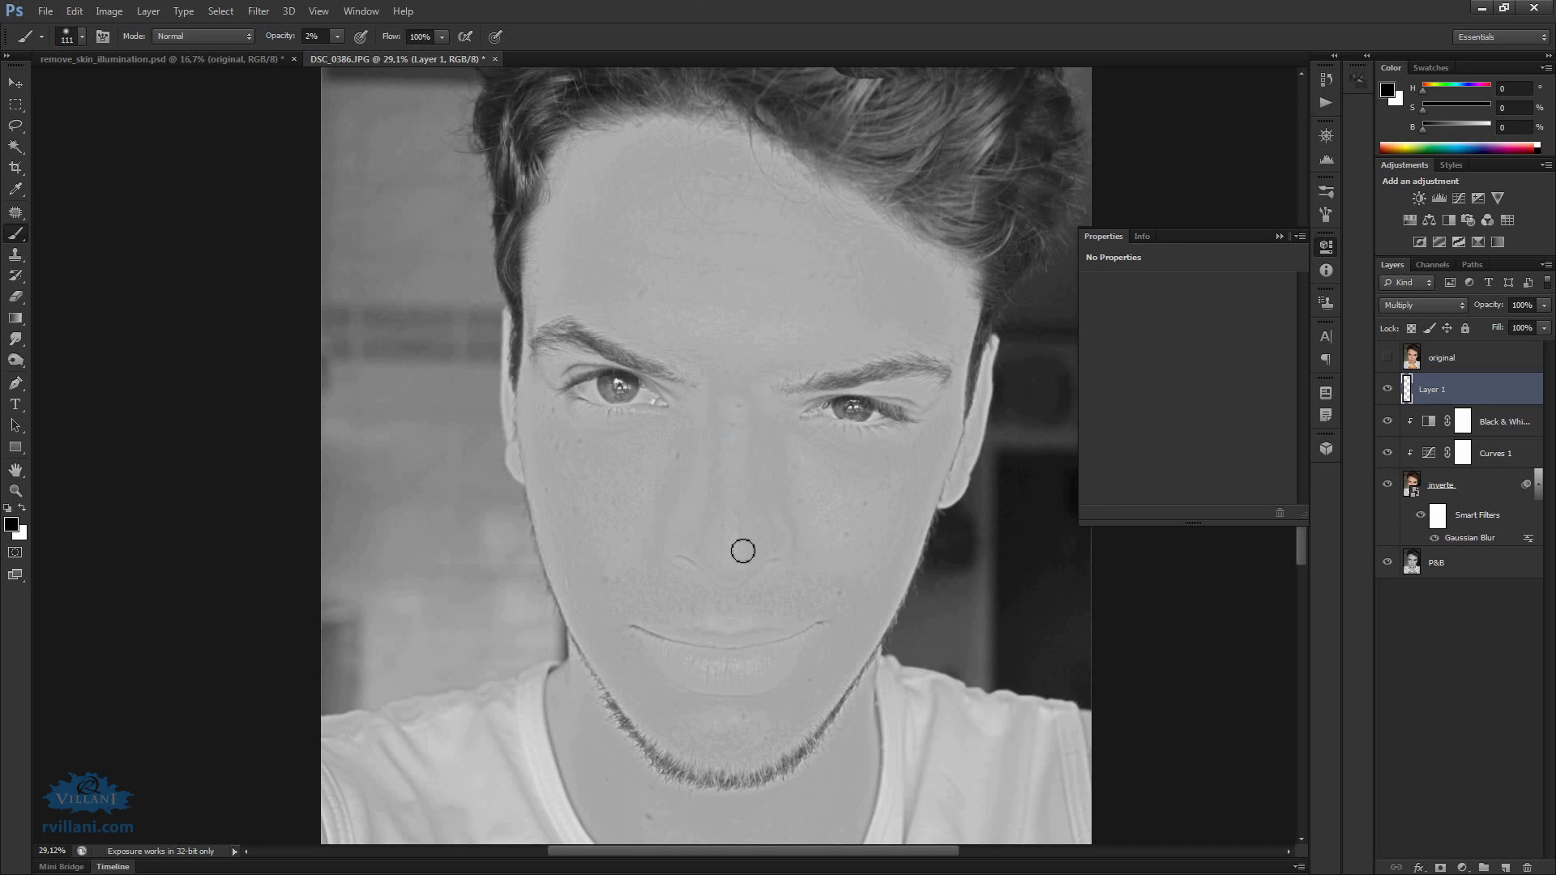
left_click_drag(742, 552, 740, 448)
mouse_move(737, 545)
left_mouse_down()
mouse_move(754, 382)
mouse_move(733, 479)
mouse_move(610, 564)
left_mouse_up()
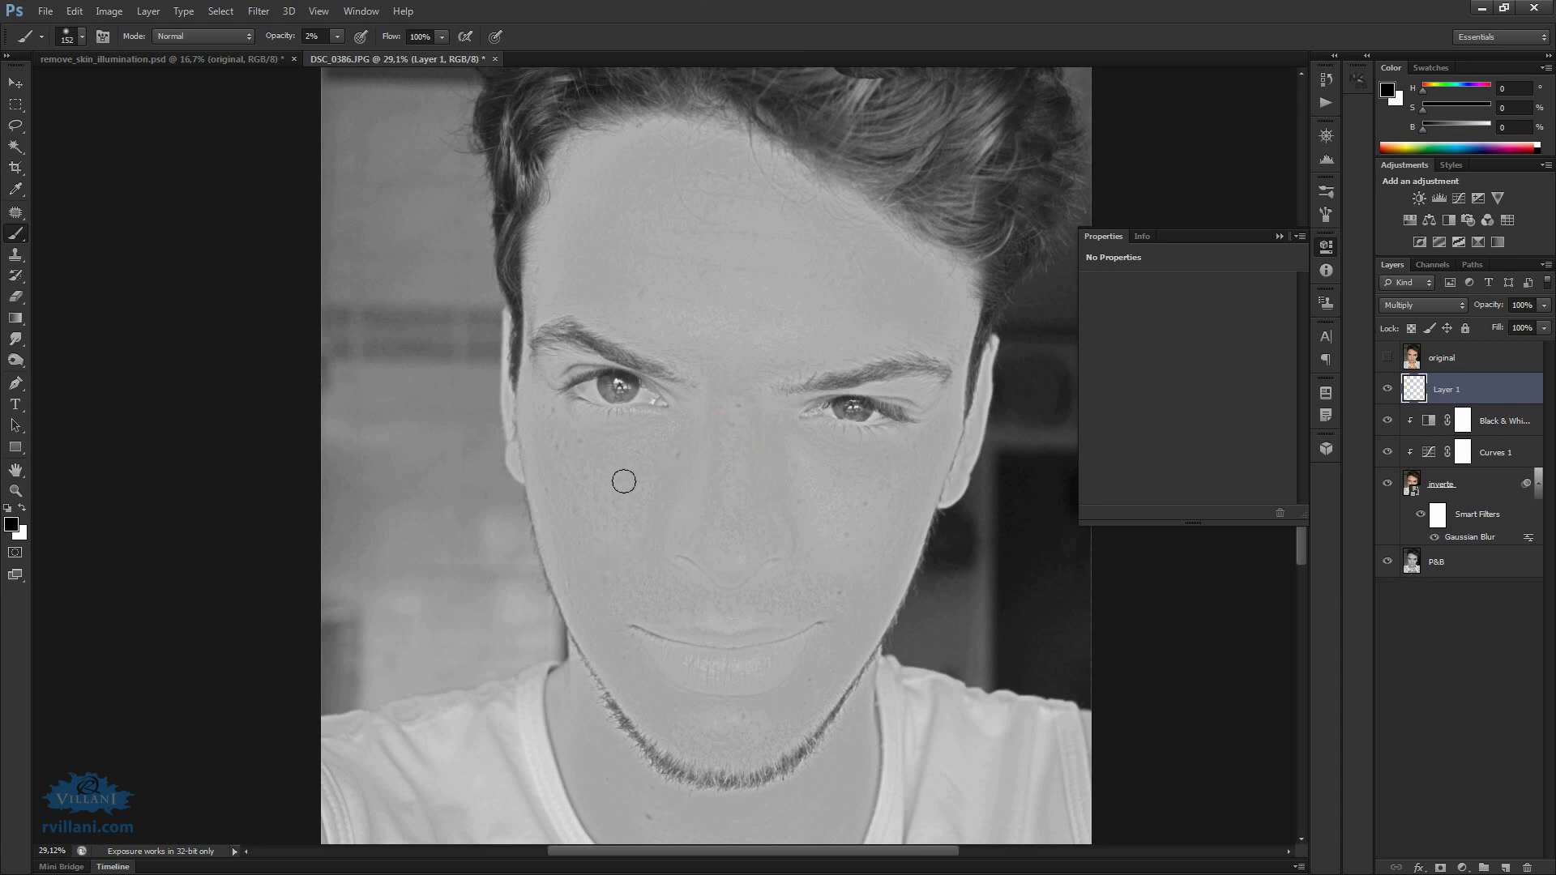
left_click_drag(642, 456, 631, 594)
mouse_move(792, 443)
left_mouse_down()
mouse_move(837, 497)
mouse_move(924, 499)
left_mouse_up()
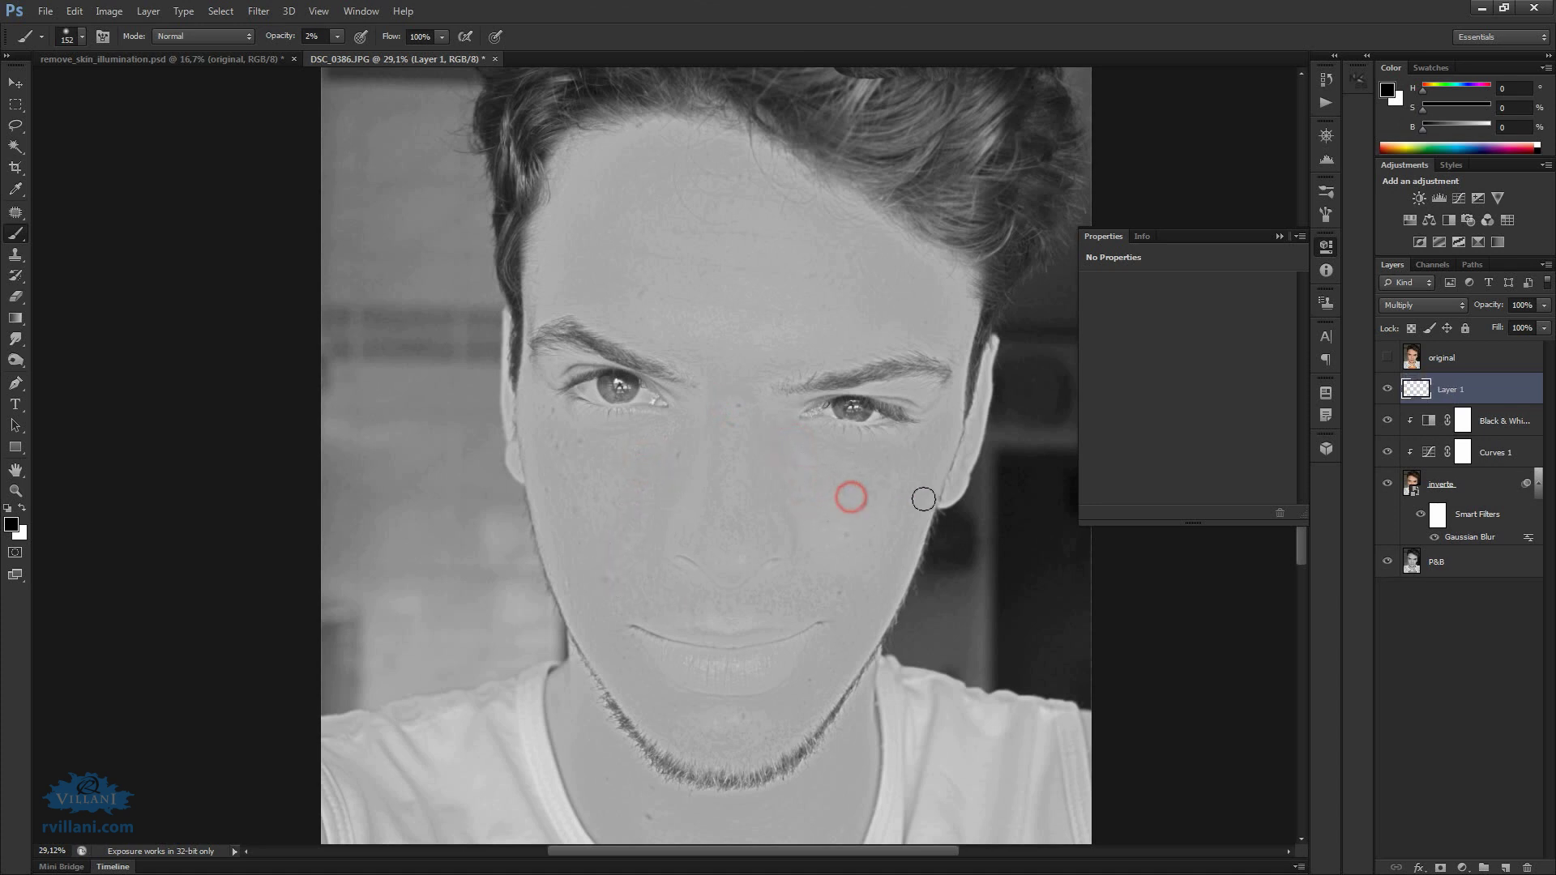
Paint faint 2% strokes under both eyes with a resized brush on Layer 1
right_click(896, 450, "alt")
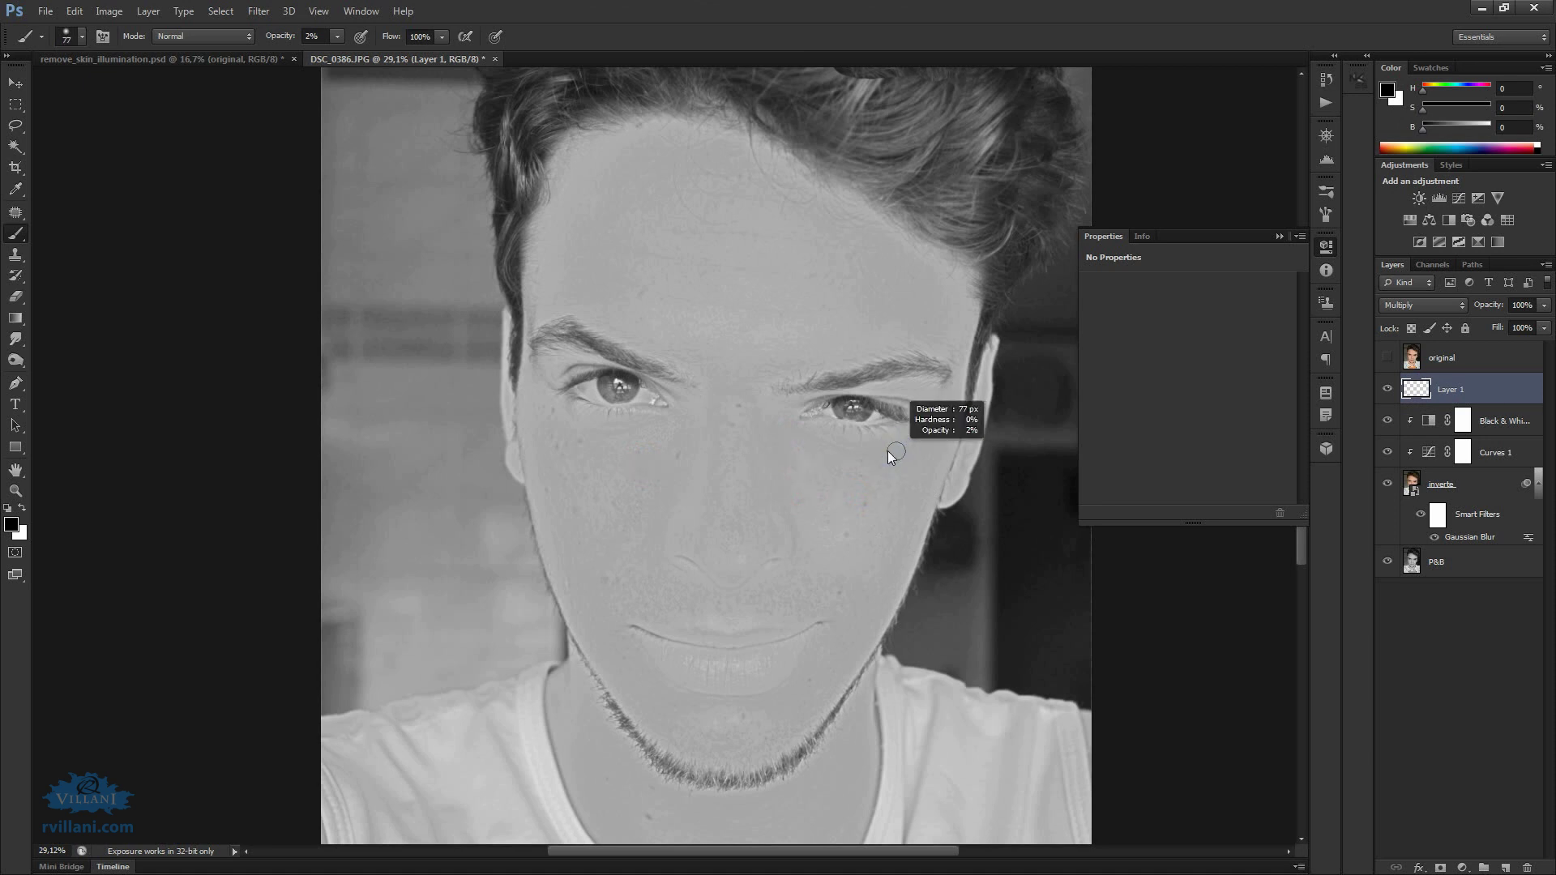
left_click_drag(886, 424, 813, 424)
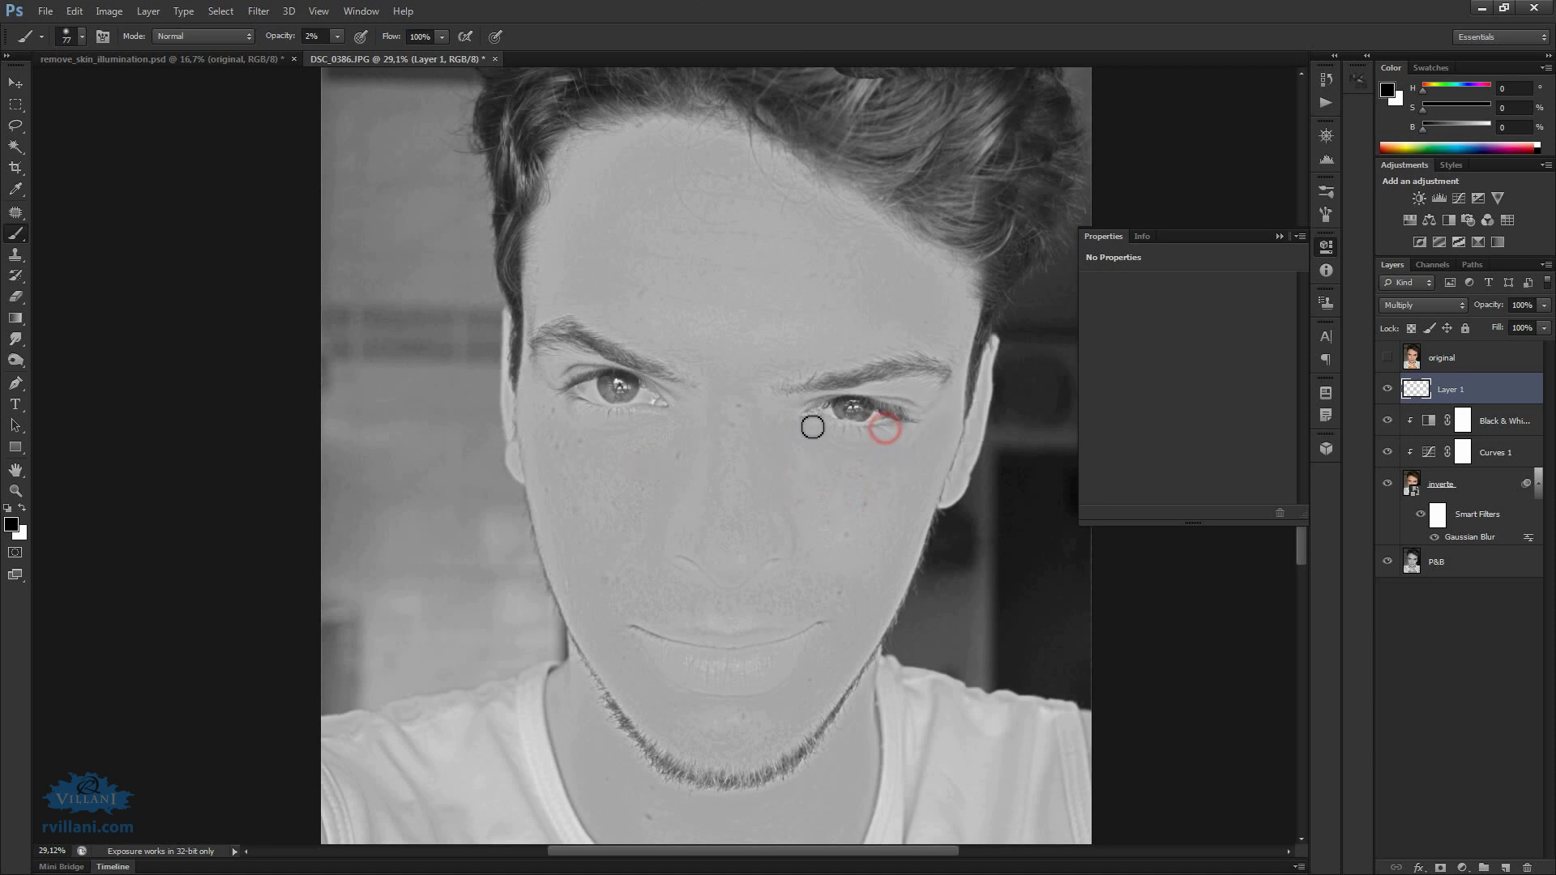
right_click(655, 420, "alt")
right_click(663, 419, "alt")
left_click_drag(673, 413, 601, 414)
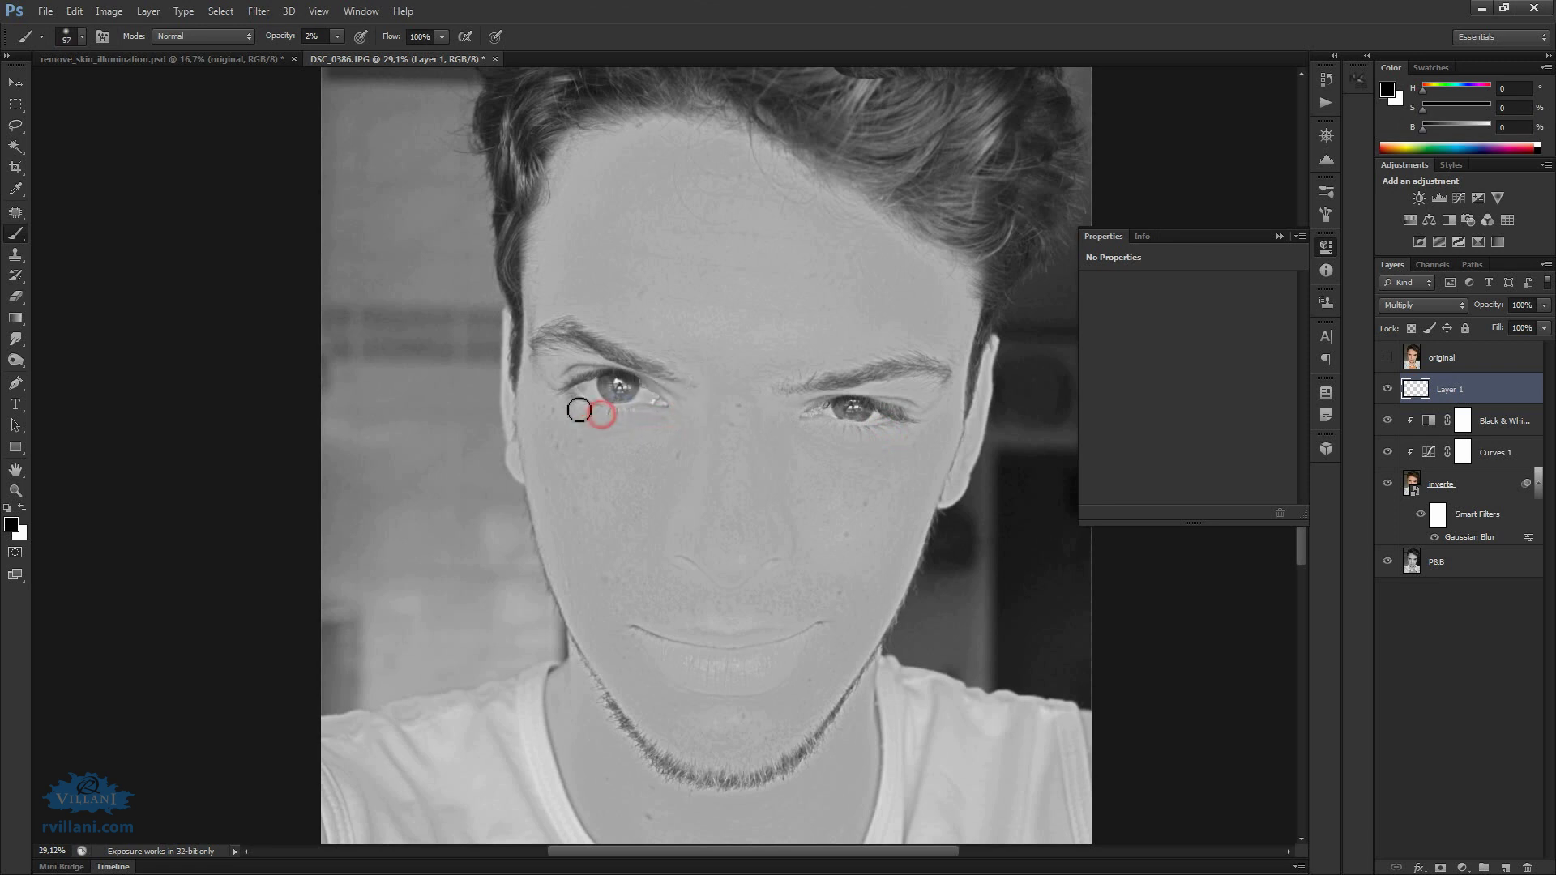
Darken the shine on the forehead, lower lip and chin with faint strokes
right_click(706, 369, "alt")
right_click(689, 323, "alt")
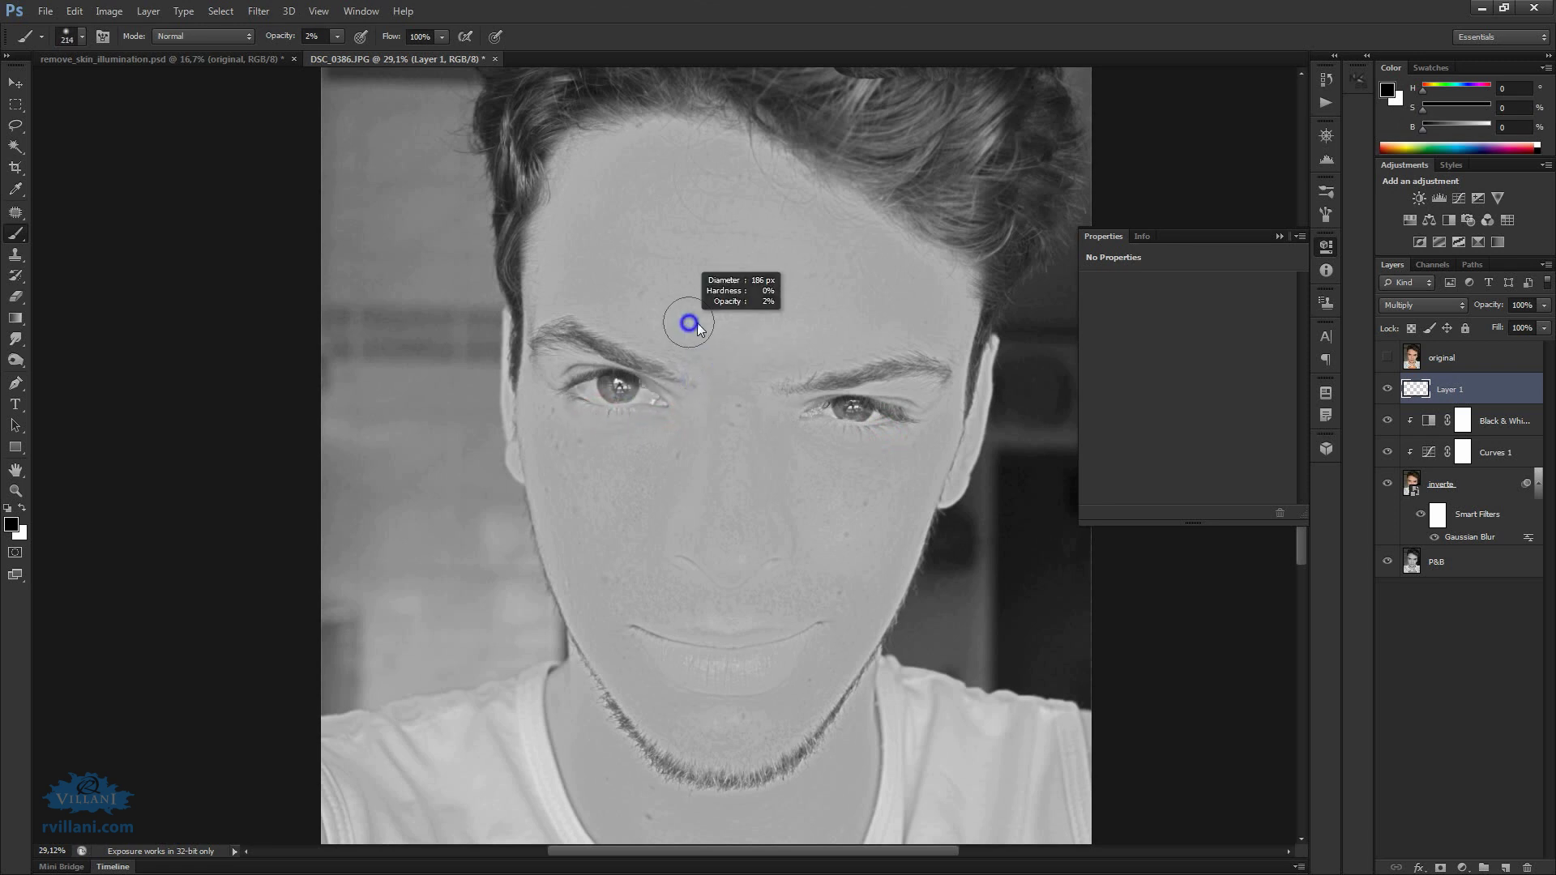
left_click_drag(749, 341, 659, 314)
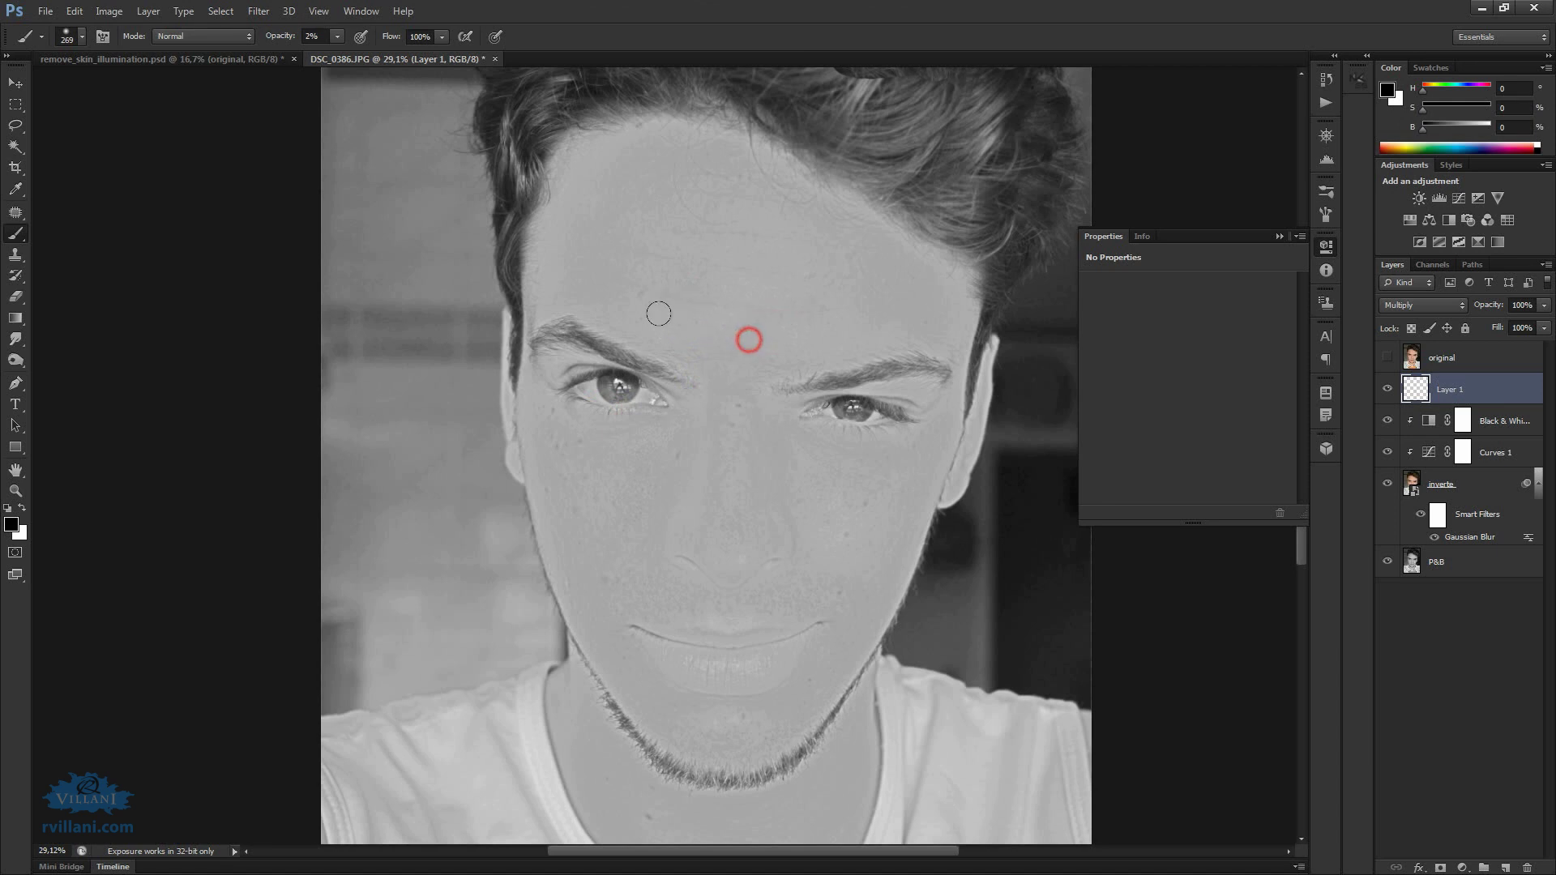
right_click(750, 661, "alt")
left_click_drag(749, 666, 695, 664)
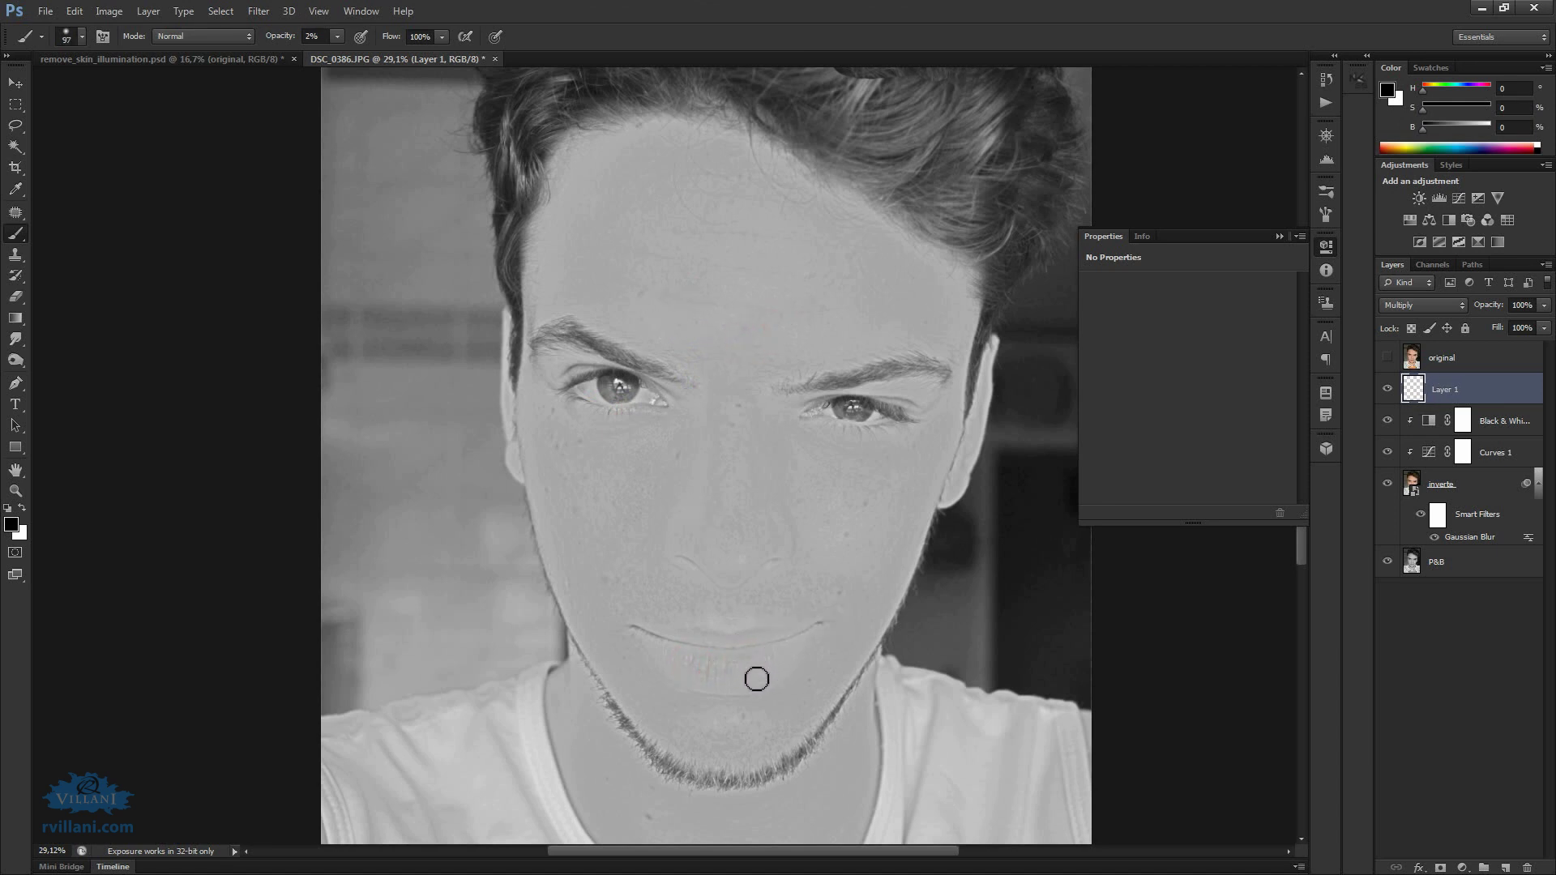
right_click(732, 700, "alt")
left_click_drag(738, 718, 688, 717)
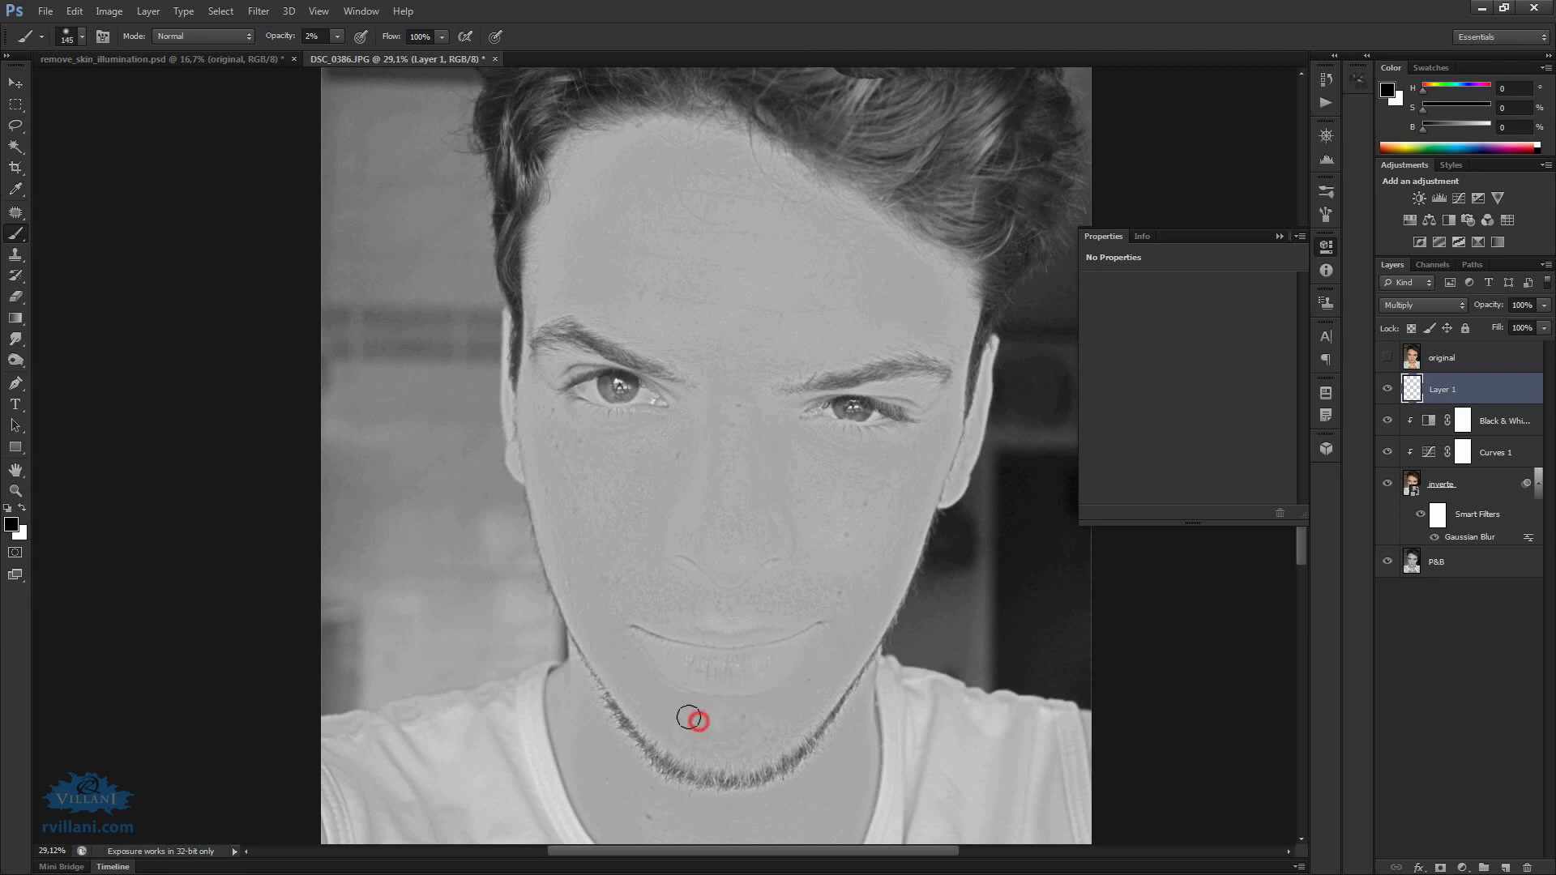
Darken the shine above the upper lip and on the nose, then zoom out
right_click(730, 637, "alt")
left_click(711, 617)
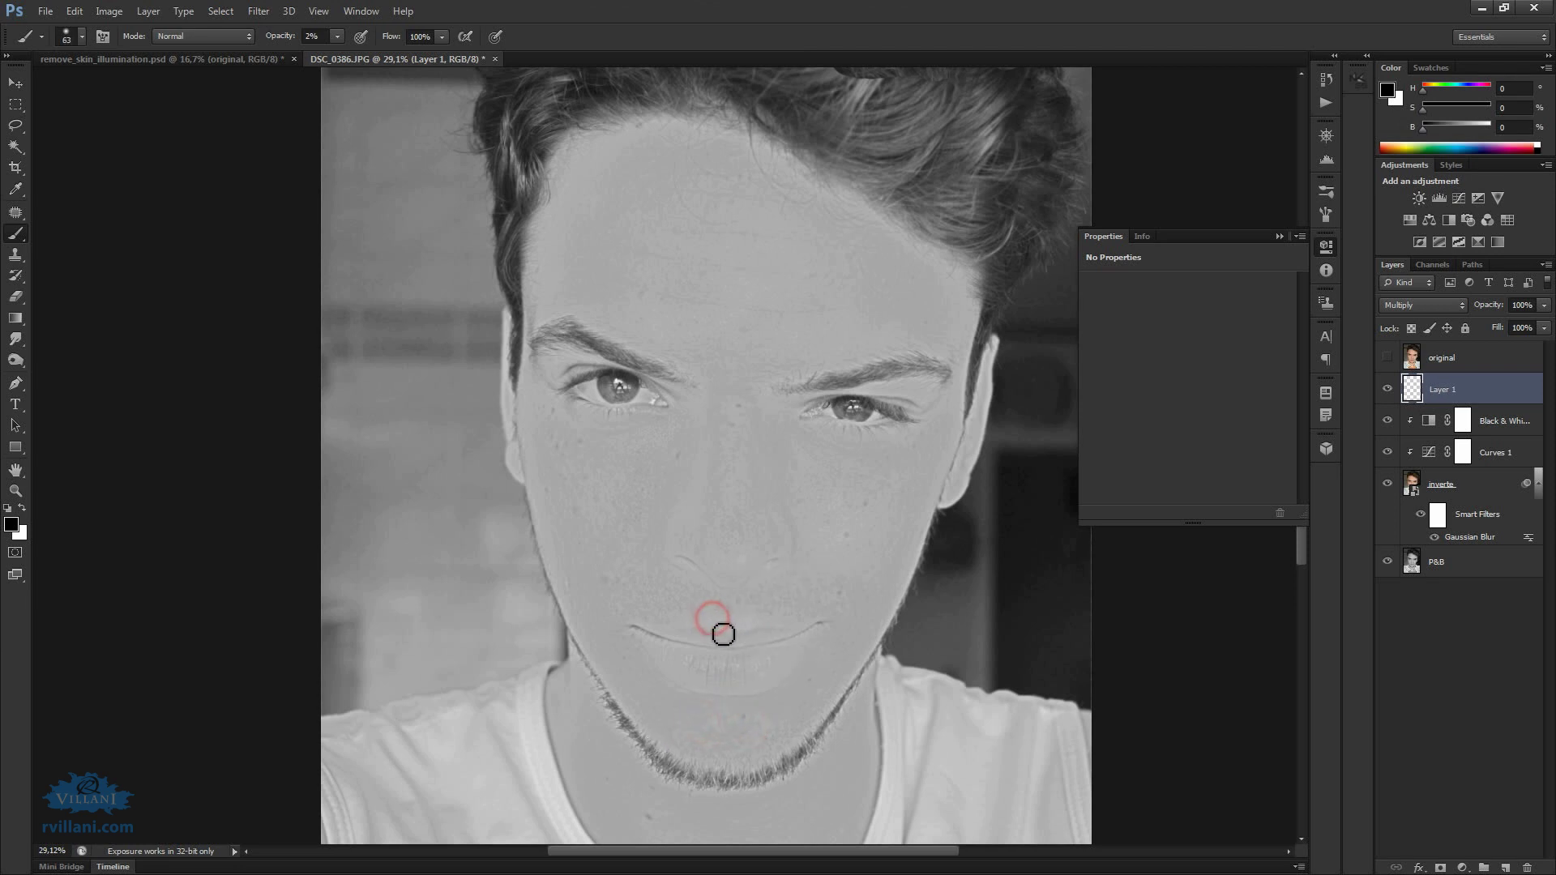
left_click_drag(758, 622, 722, 632)
right_click(737, 568, "alt")
left_click(740, 566)
left_click(741, 566)
mouse_move(818, 442)
left_mouse_down()
mouse_move(786, 502)
mouse_move(819, 502)
left_mouse_up()
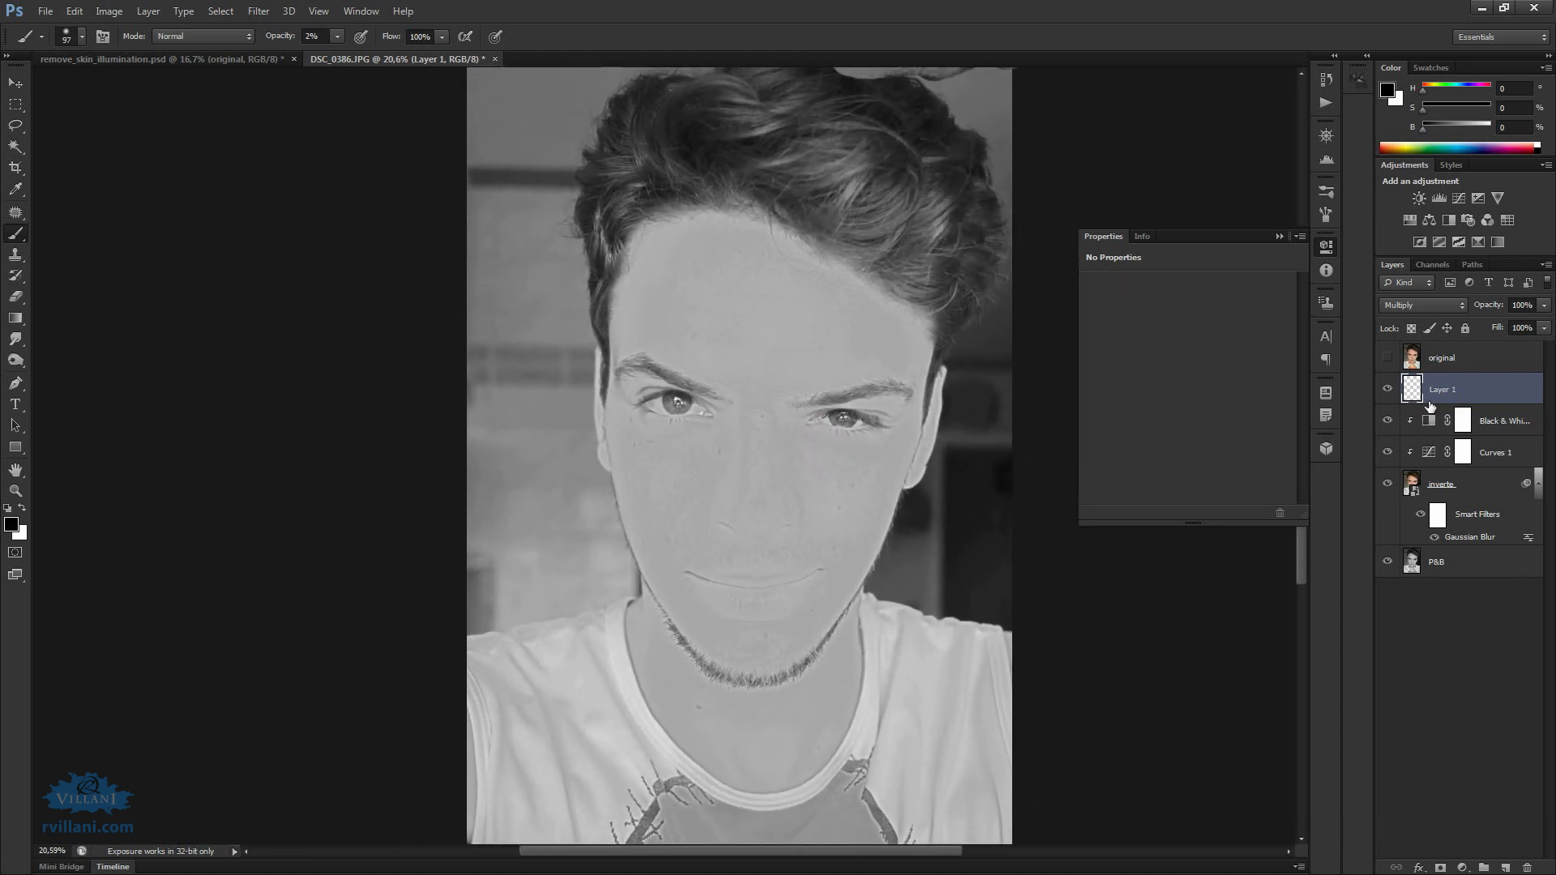
Bend the Curves 1 RGB curve, adding a lower control point to even the grey face
left_click(1429, 453)
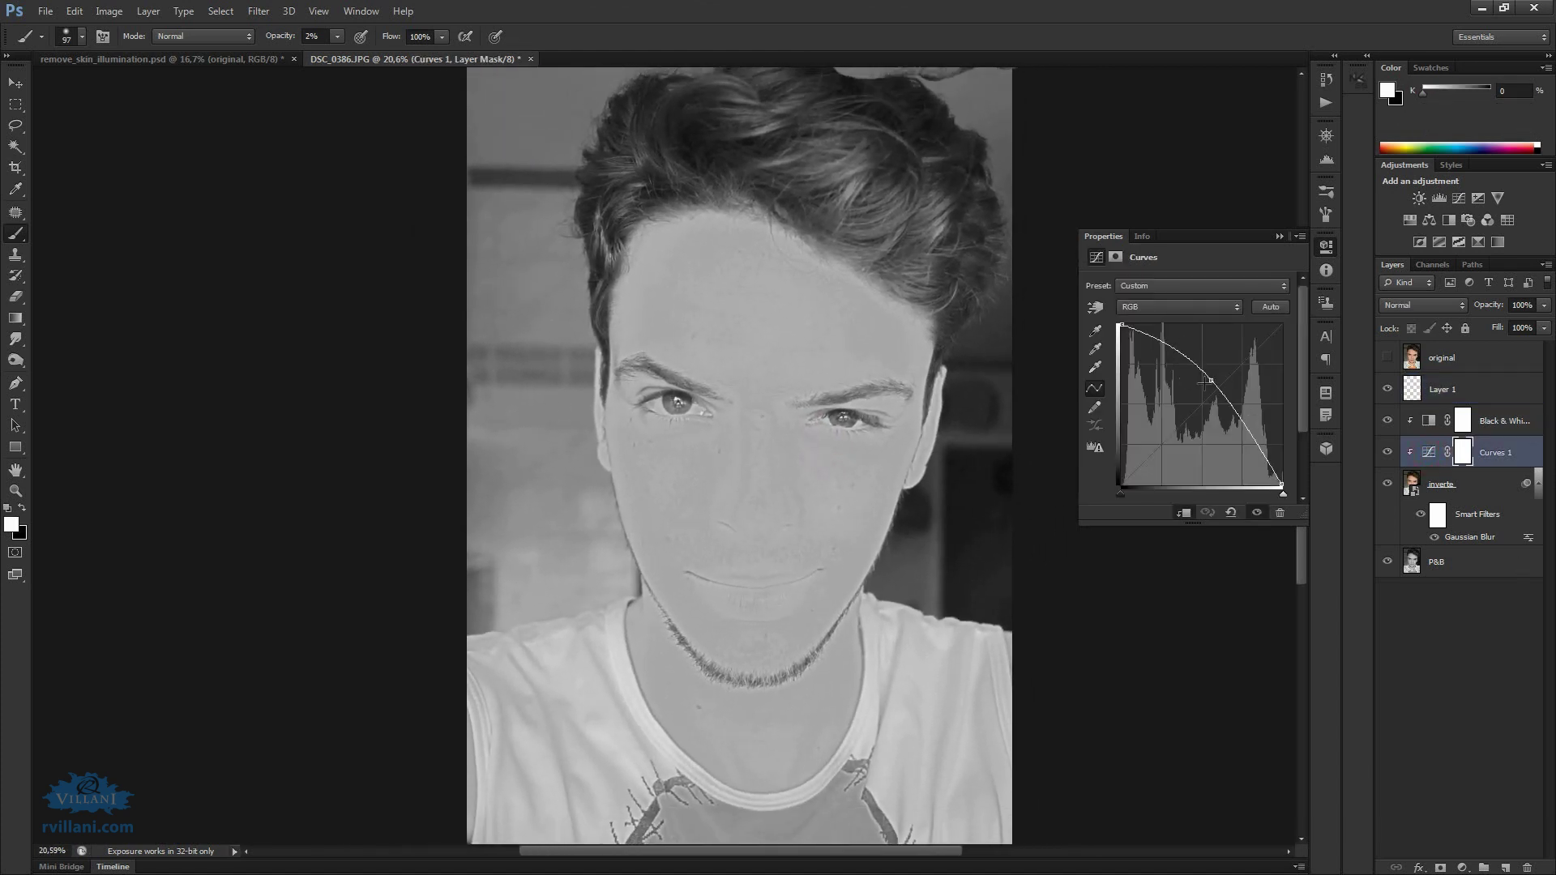
left_click_drag(1211, 381, 1203, 376)
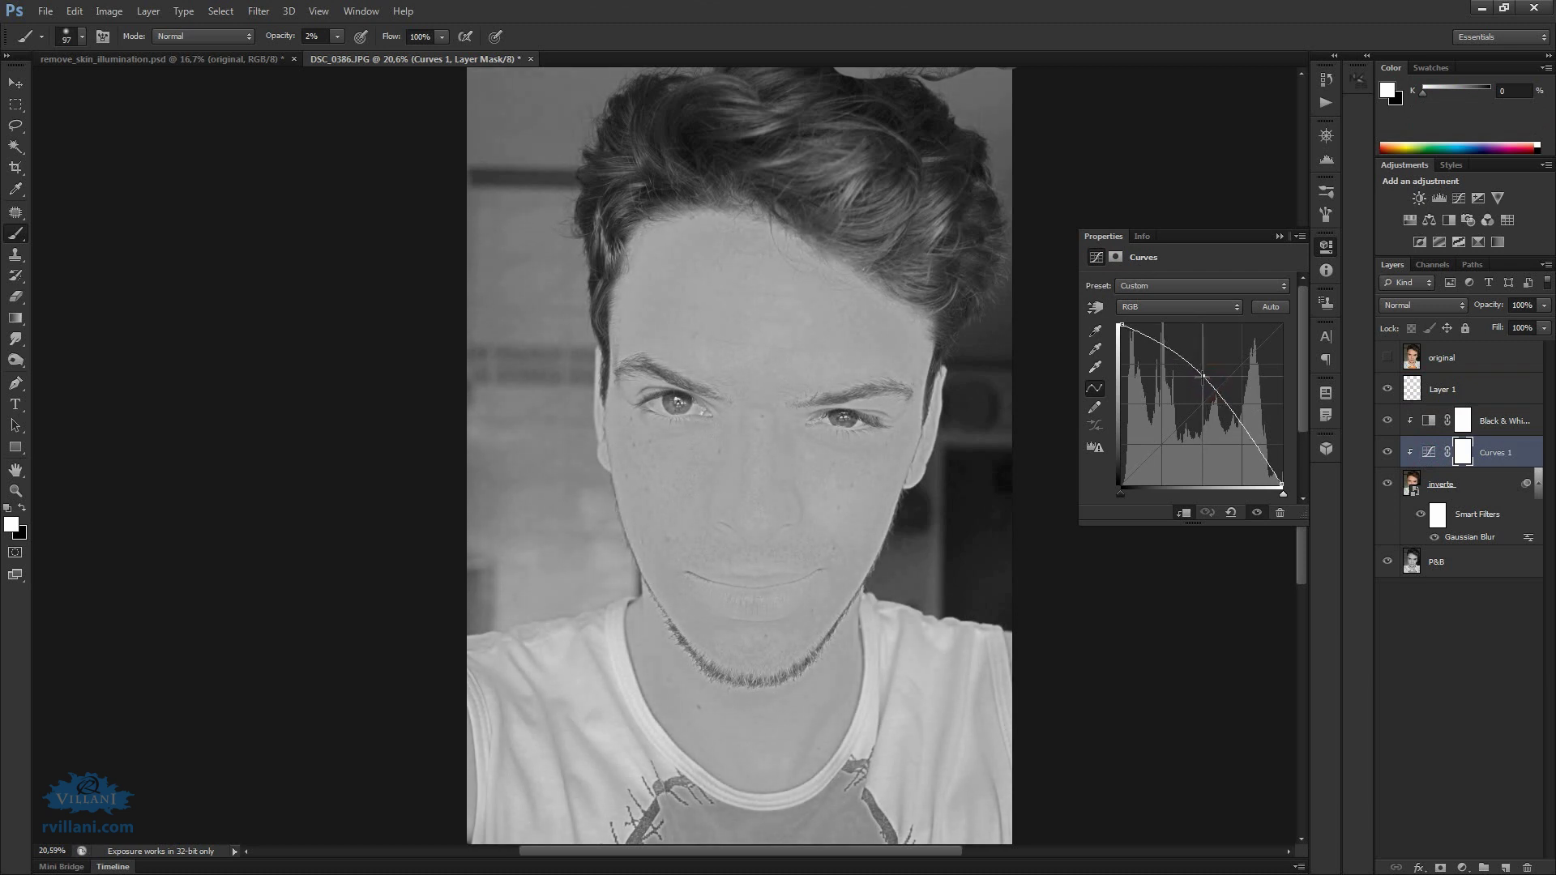
left_click_drag(1249, 436, 1255, 434)
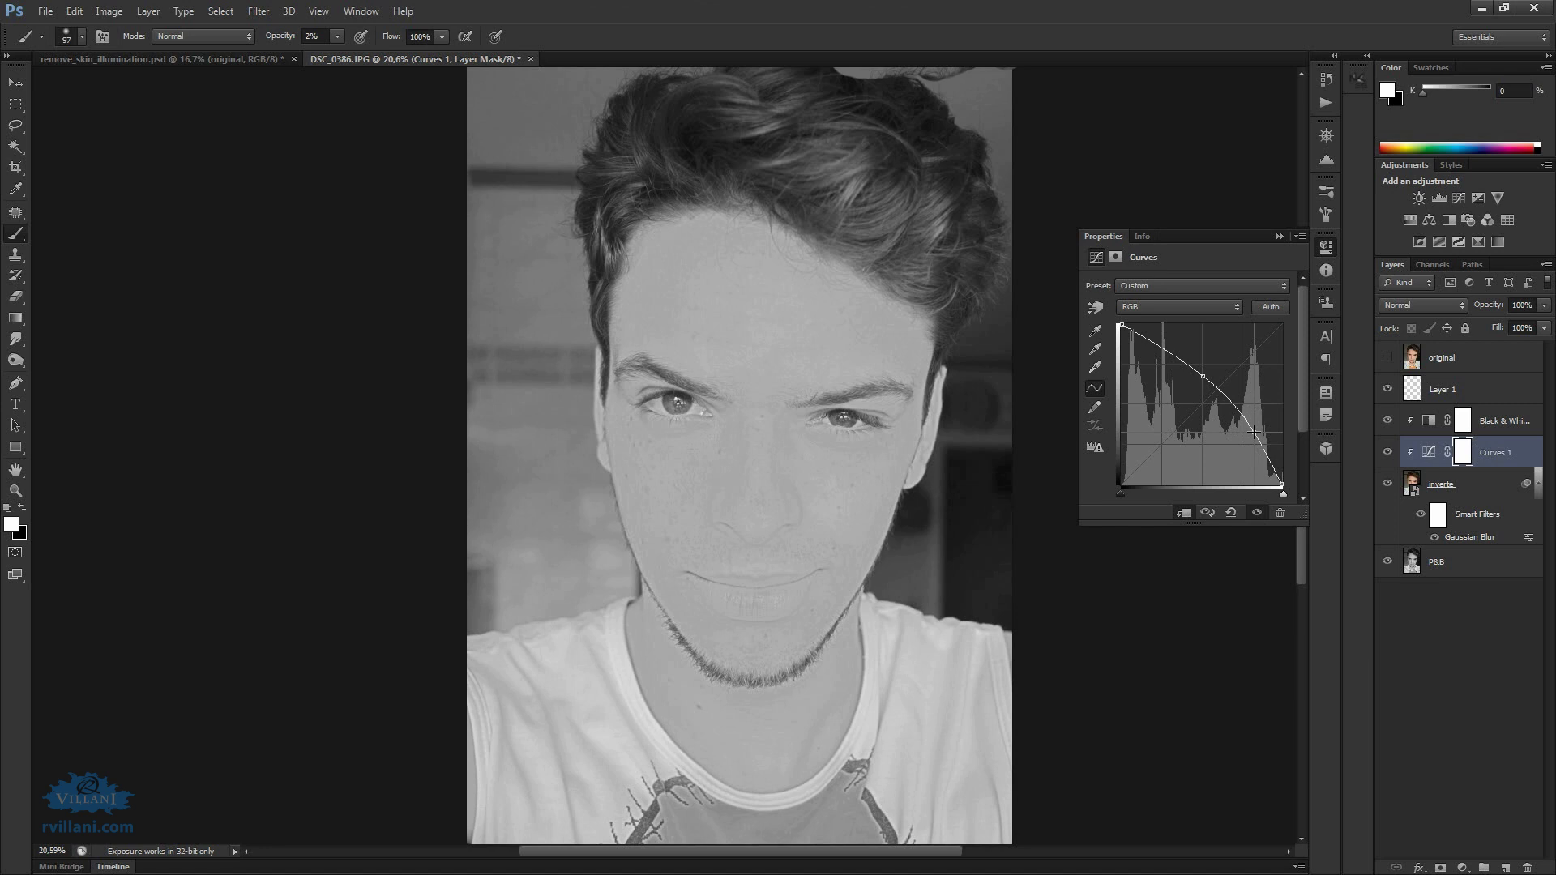
left_click(1280, 236)
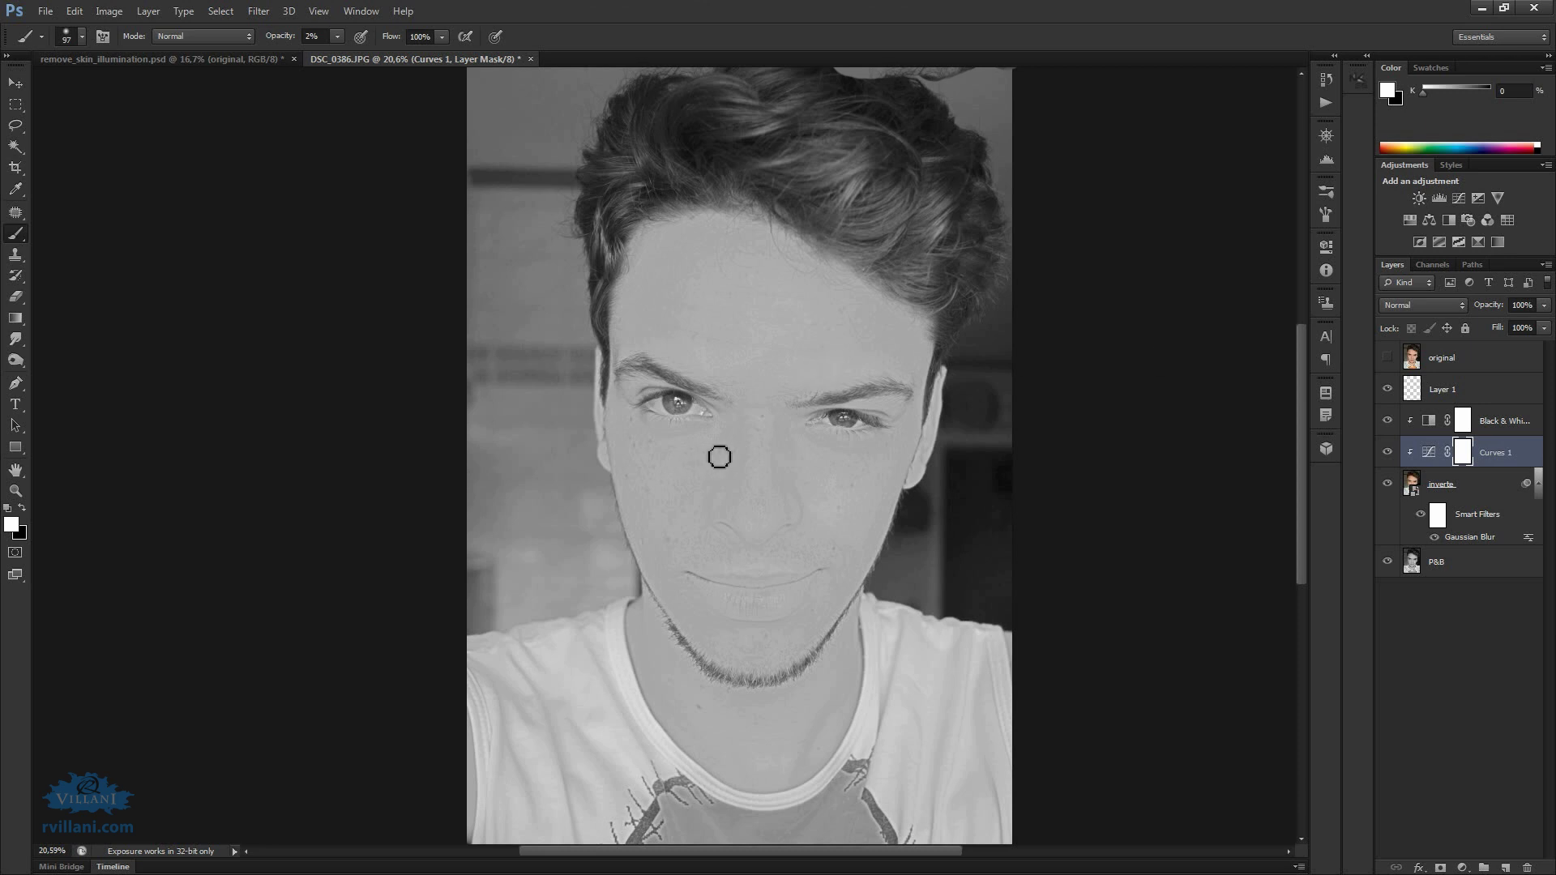
Duplicate the 'original' layer, move the copy below it, rename it 'cor' and make it visible
left_click(1450, 360)
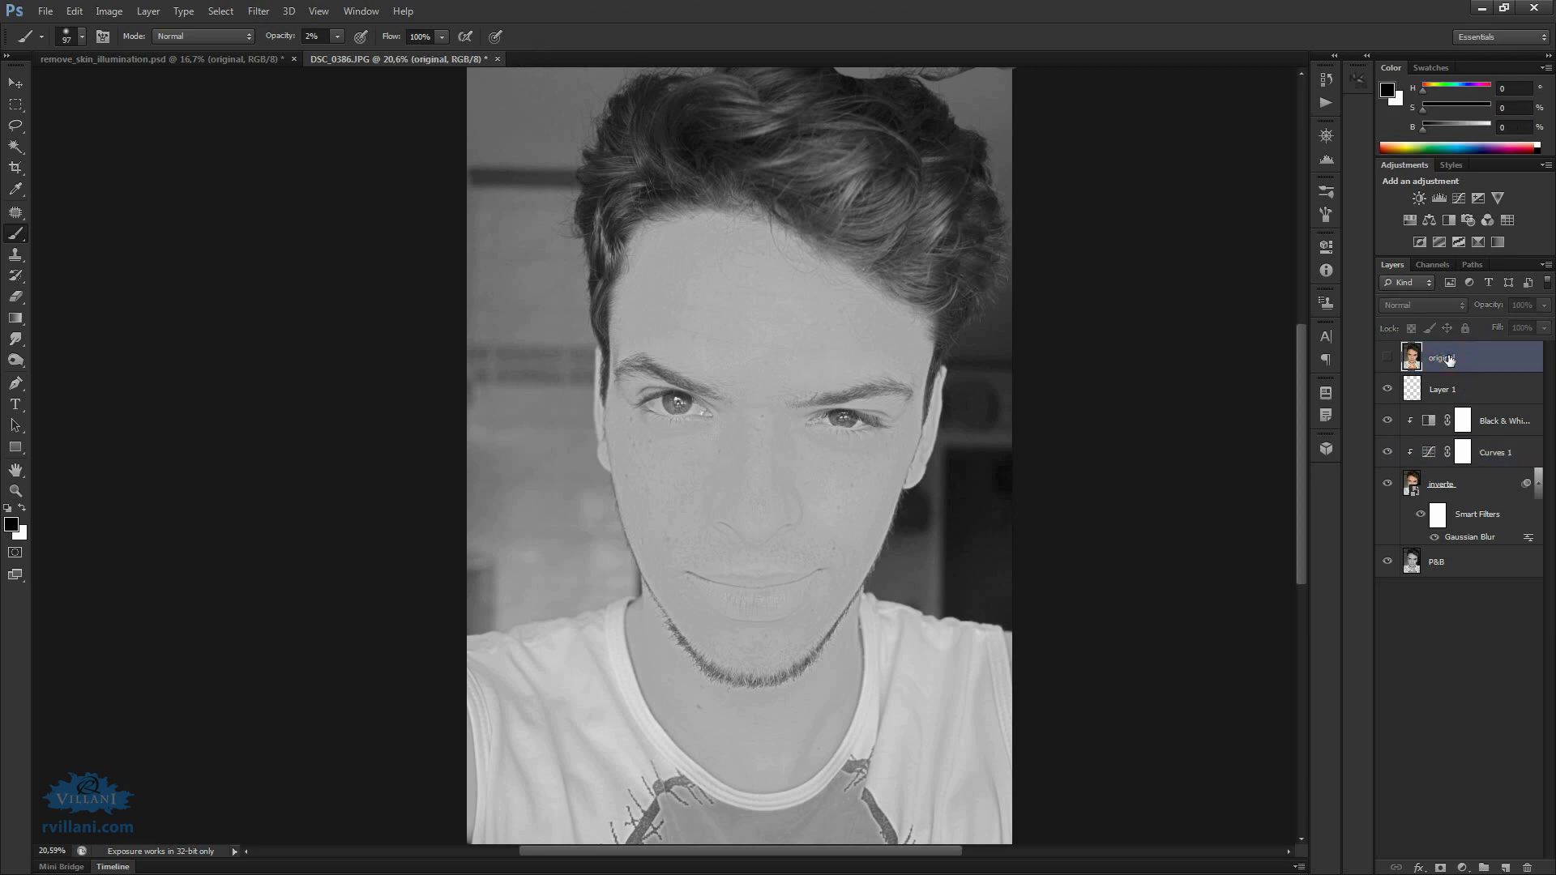
key("ctrl+j")
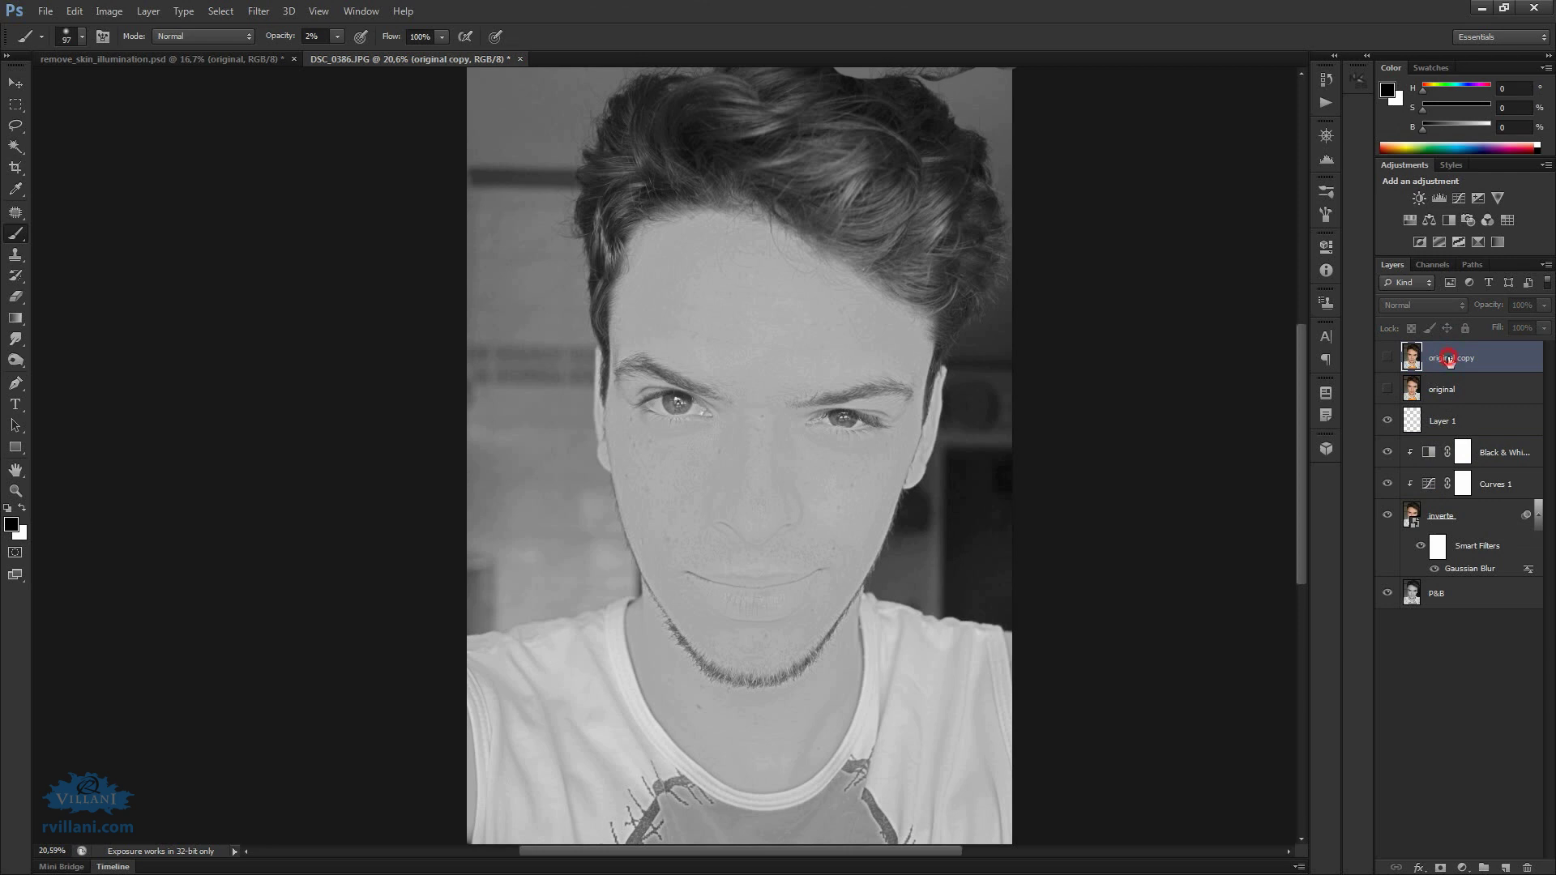
left_click_drag(1449, 359, 1455, 400)
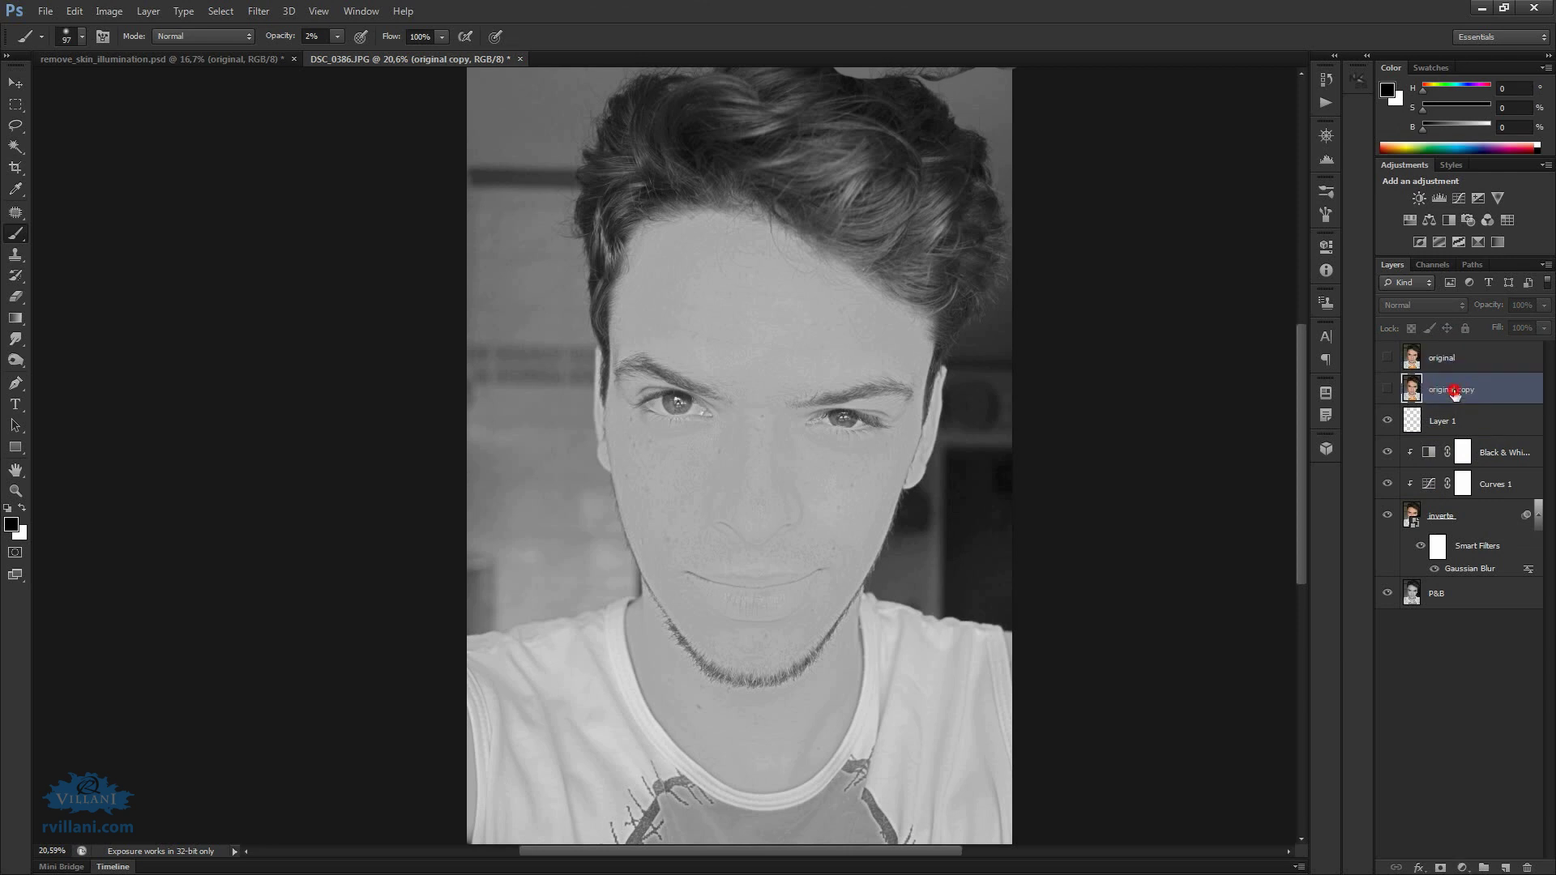
double_click(1455, 391)
type("cor")
key("Return")
left_click(1387, 389)
left_click(1422, 305)
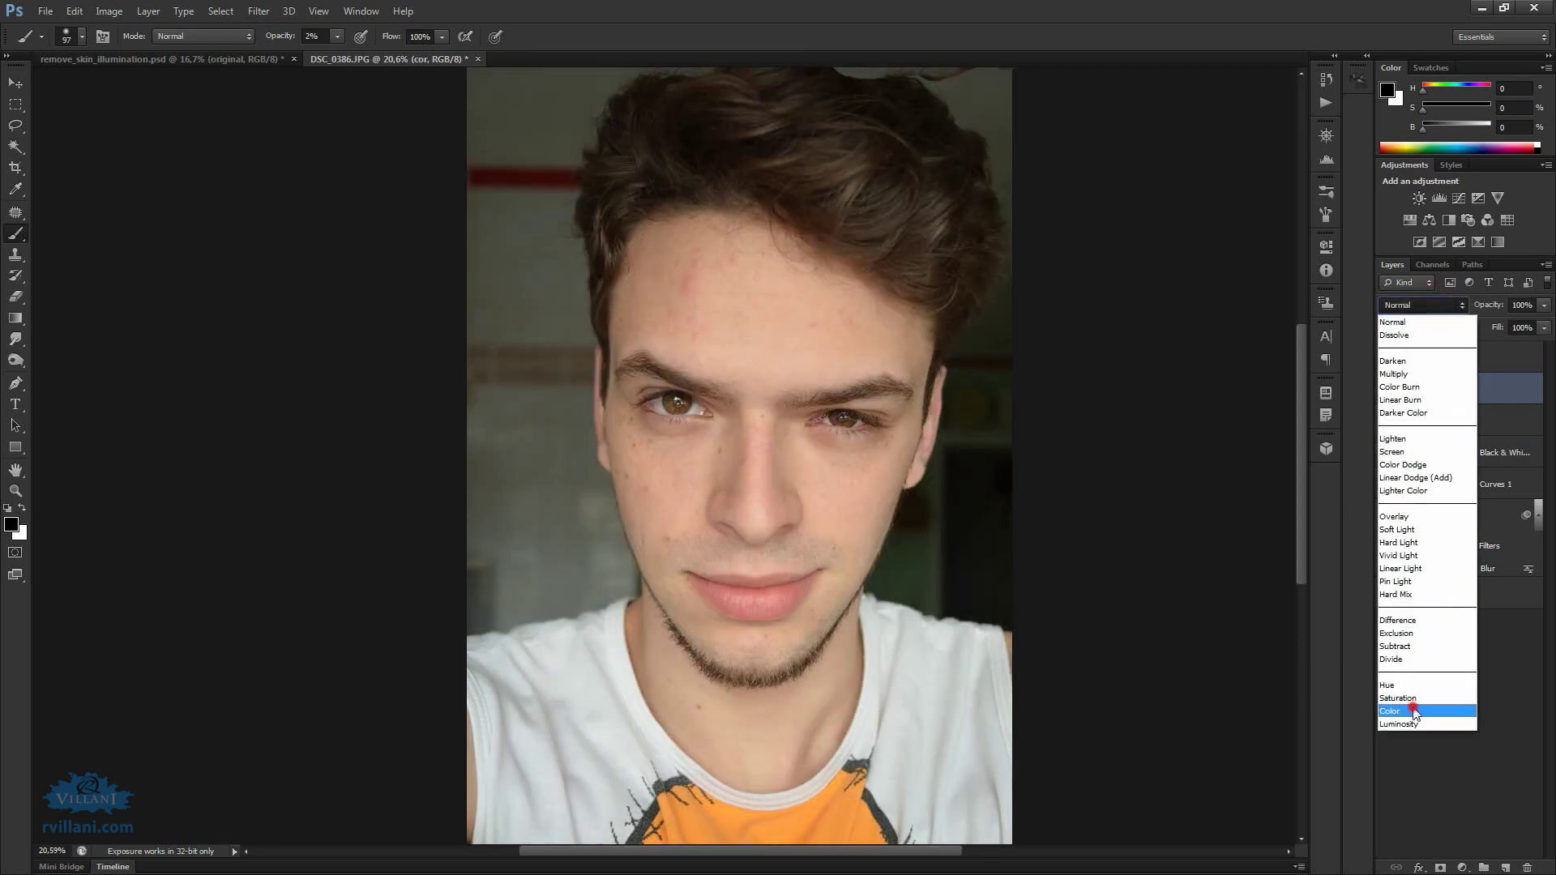
Set the cor layer's blend mode to Color and zoom around the face to inspect
left_click(1426, 711)
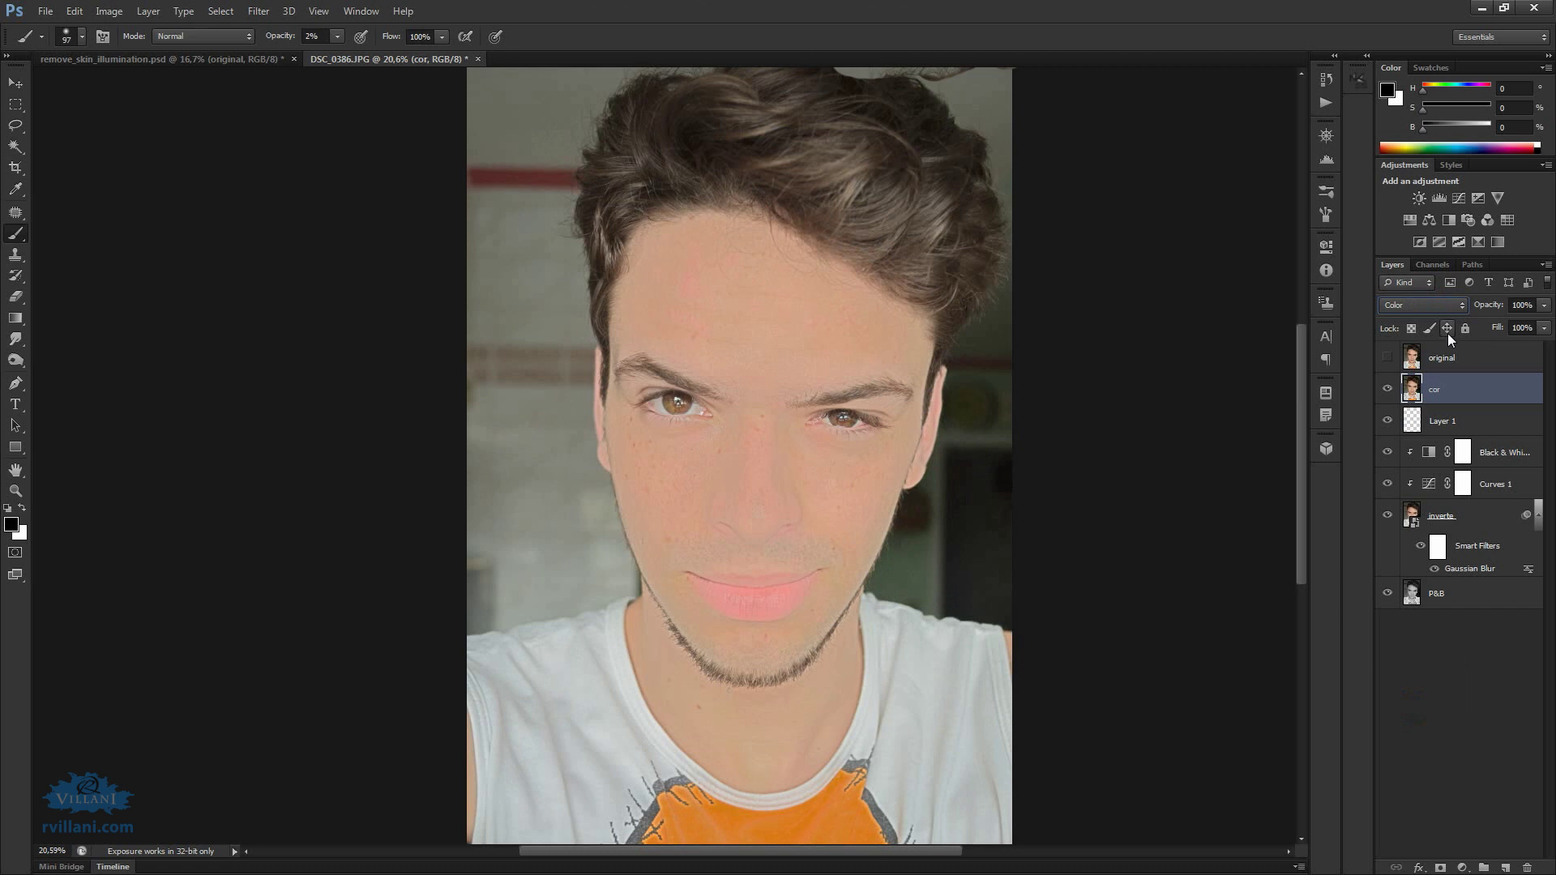
left_click_drag(663, 444, 734, 419)
left_click_drag(803, 470, 611, 599)
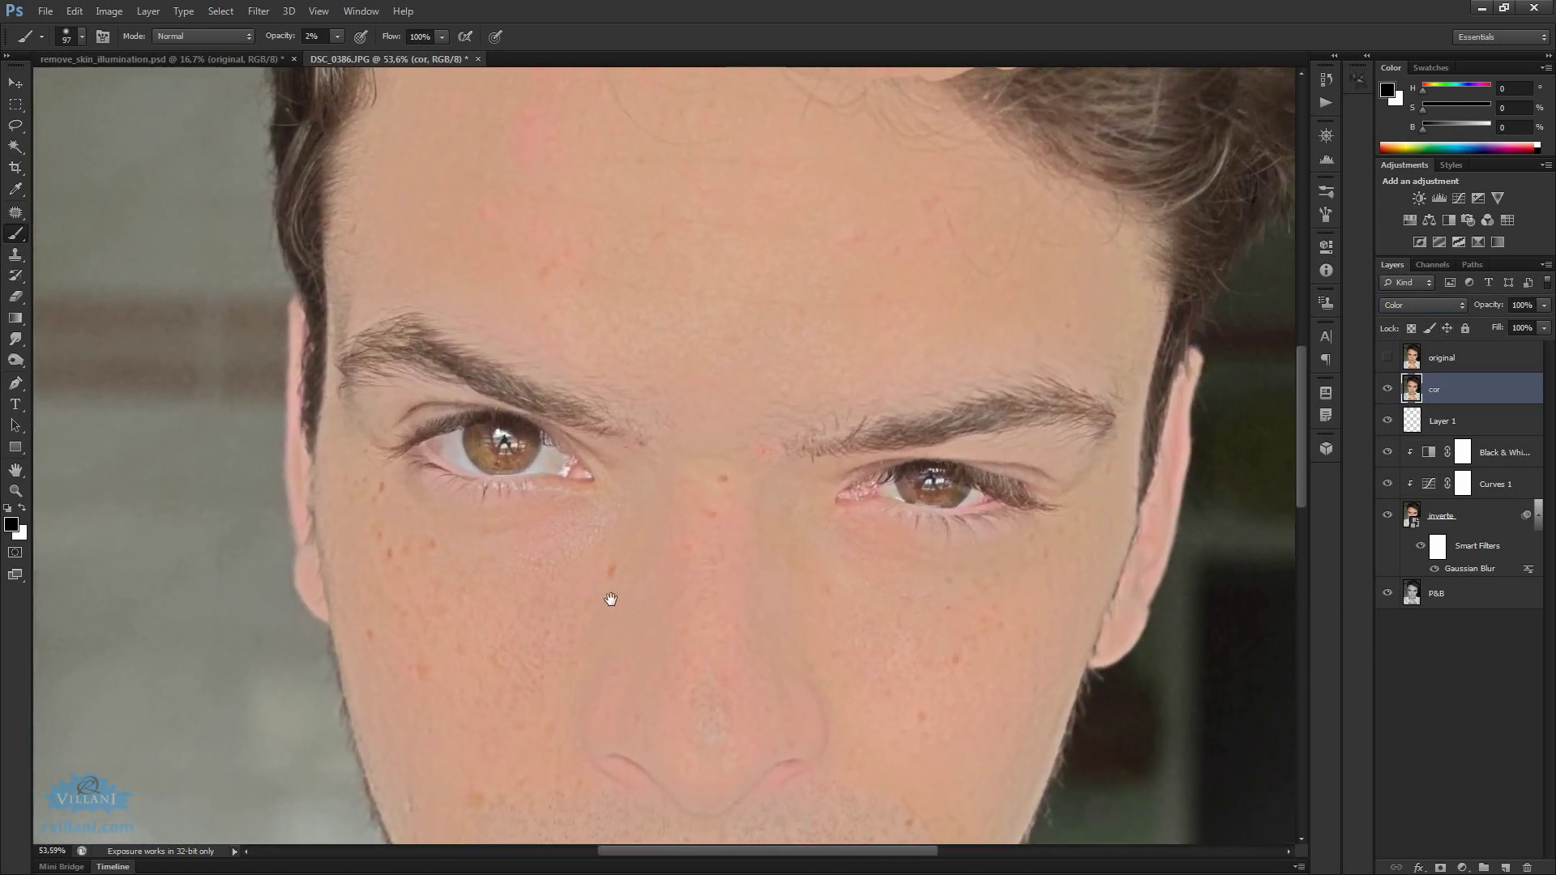
mouse_move(556, 339)
left_mouse_down()
mouse_move(862, 725)
mouse_move(899, 635)
left_mouse_up()
mouse_move(909, 705)
left_mouse_down()
mouse_move(896, 541)
mouse_move(789, 434)
left_mouse_up()
left_click(900, 316, "alt")
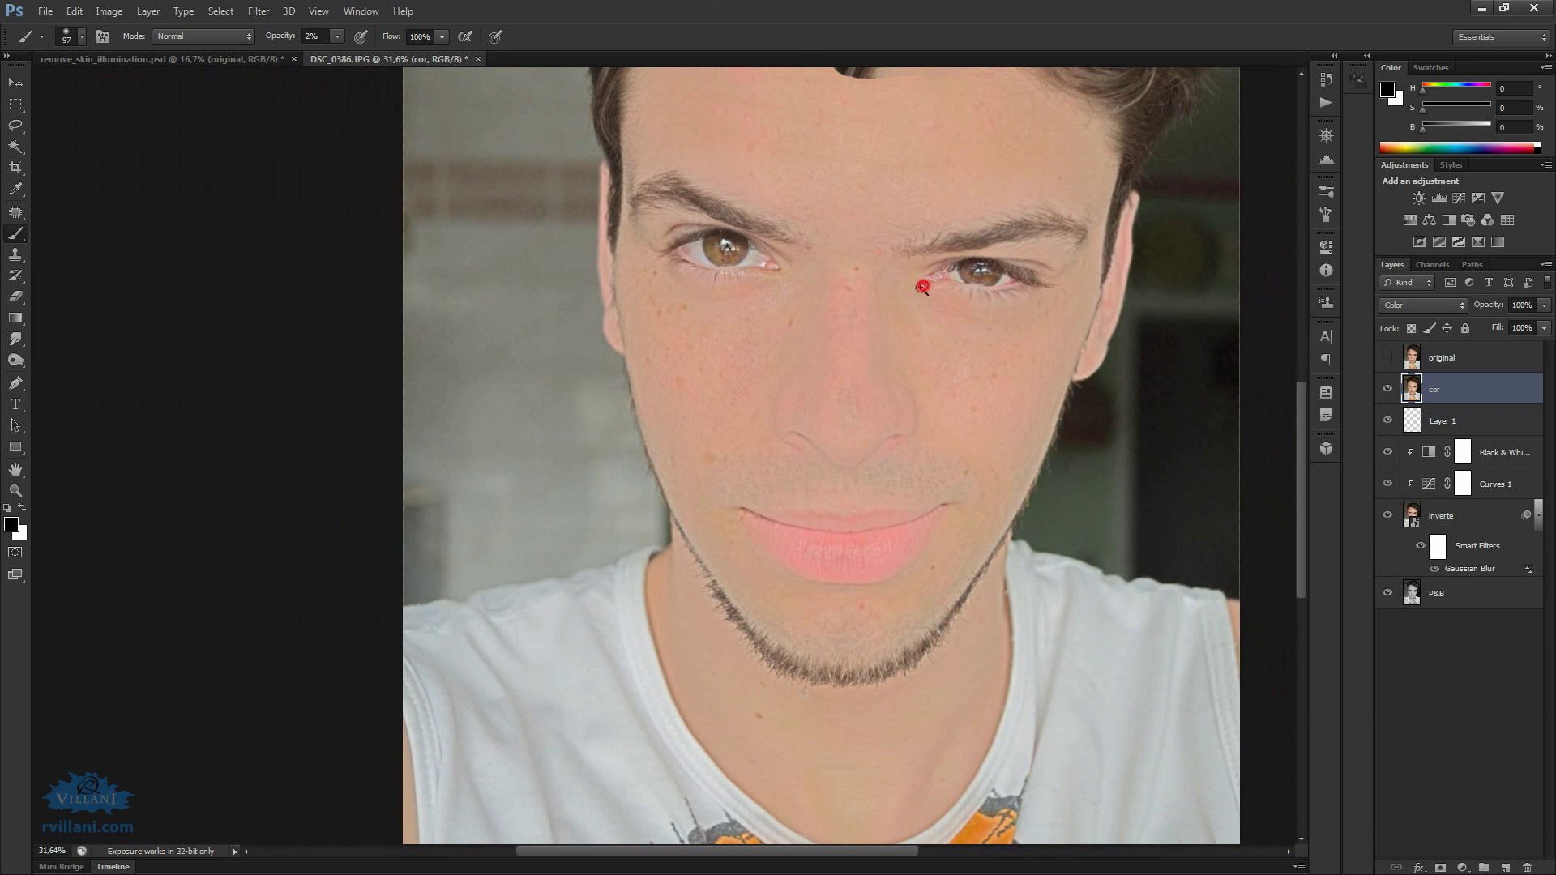
left_click(922, 287, "alt")
left_click(857, 356, "alt")
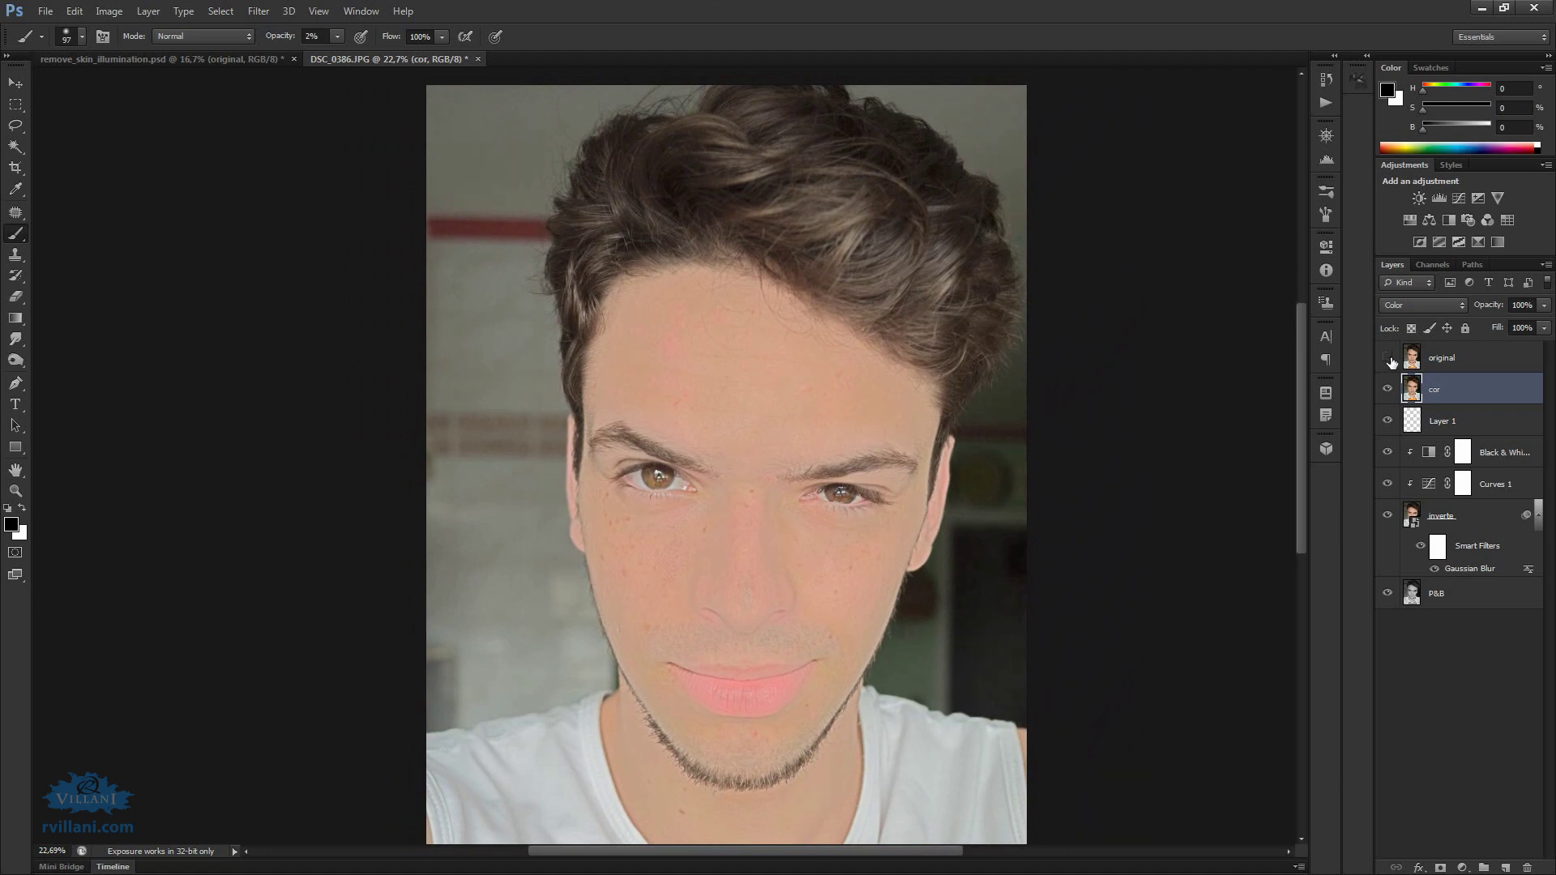
left_click(1388, 358)
left_click(1389, 359)
left_click(1387, 390)
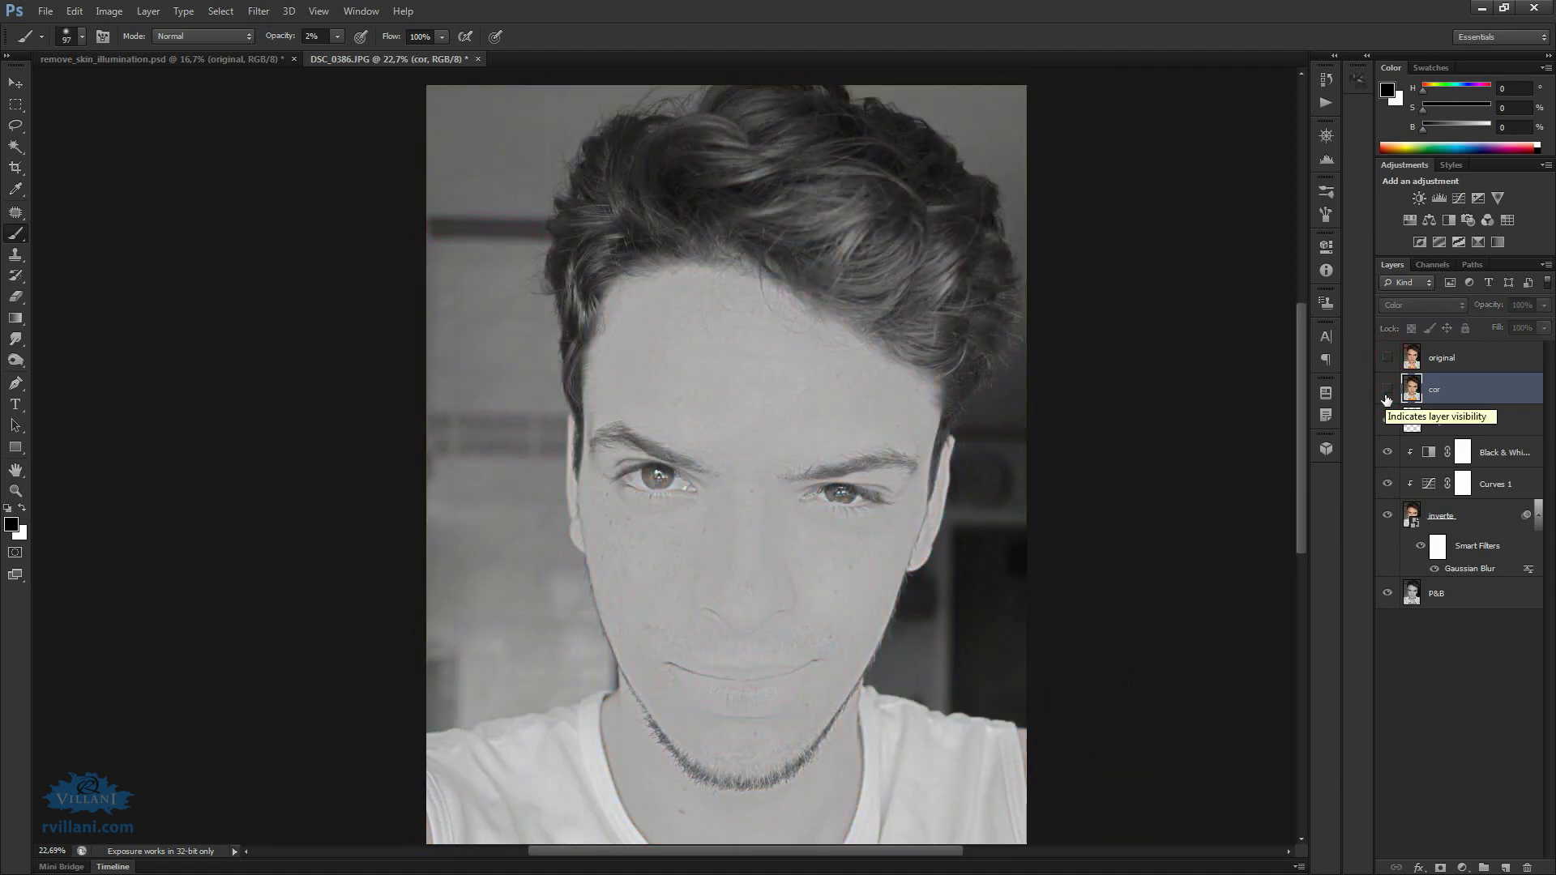
left_click(1387, 390)
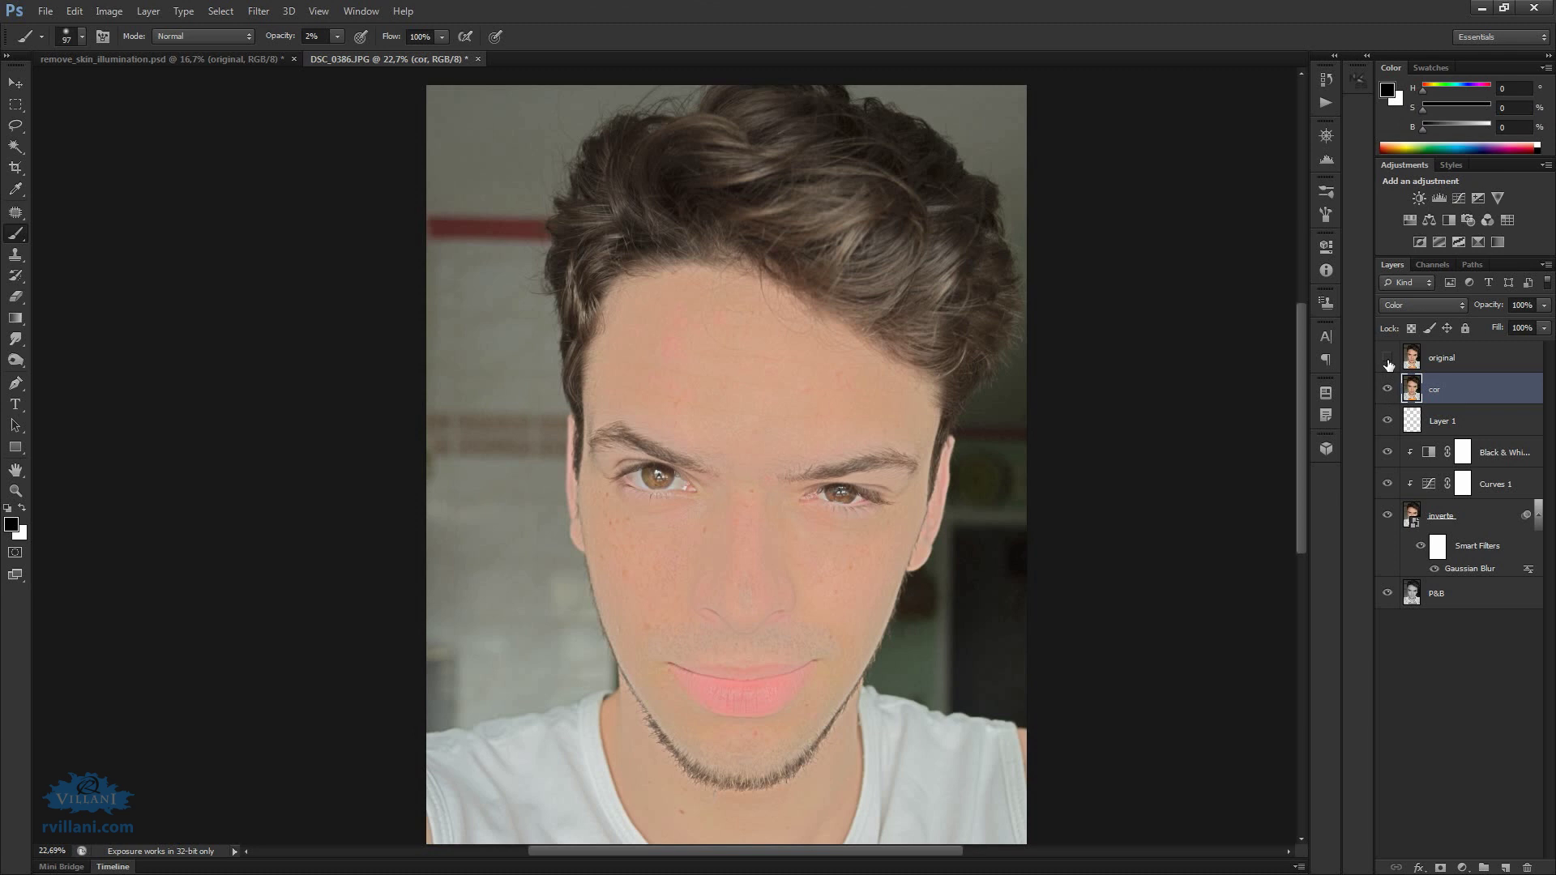
left_click(1388, 358)
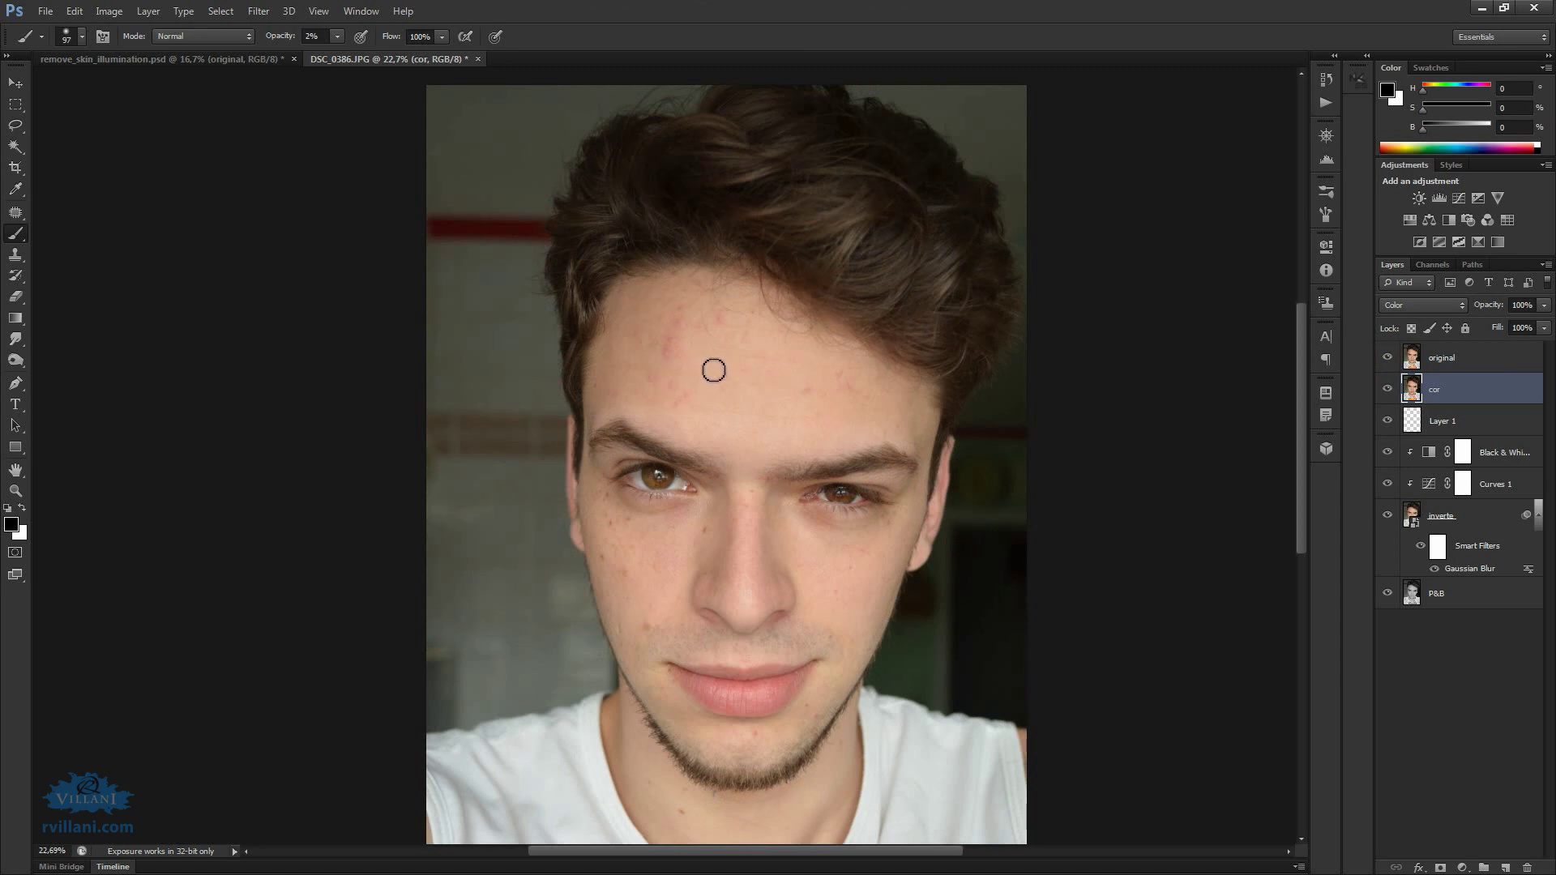
left_click(1388, 360)
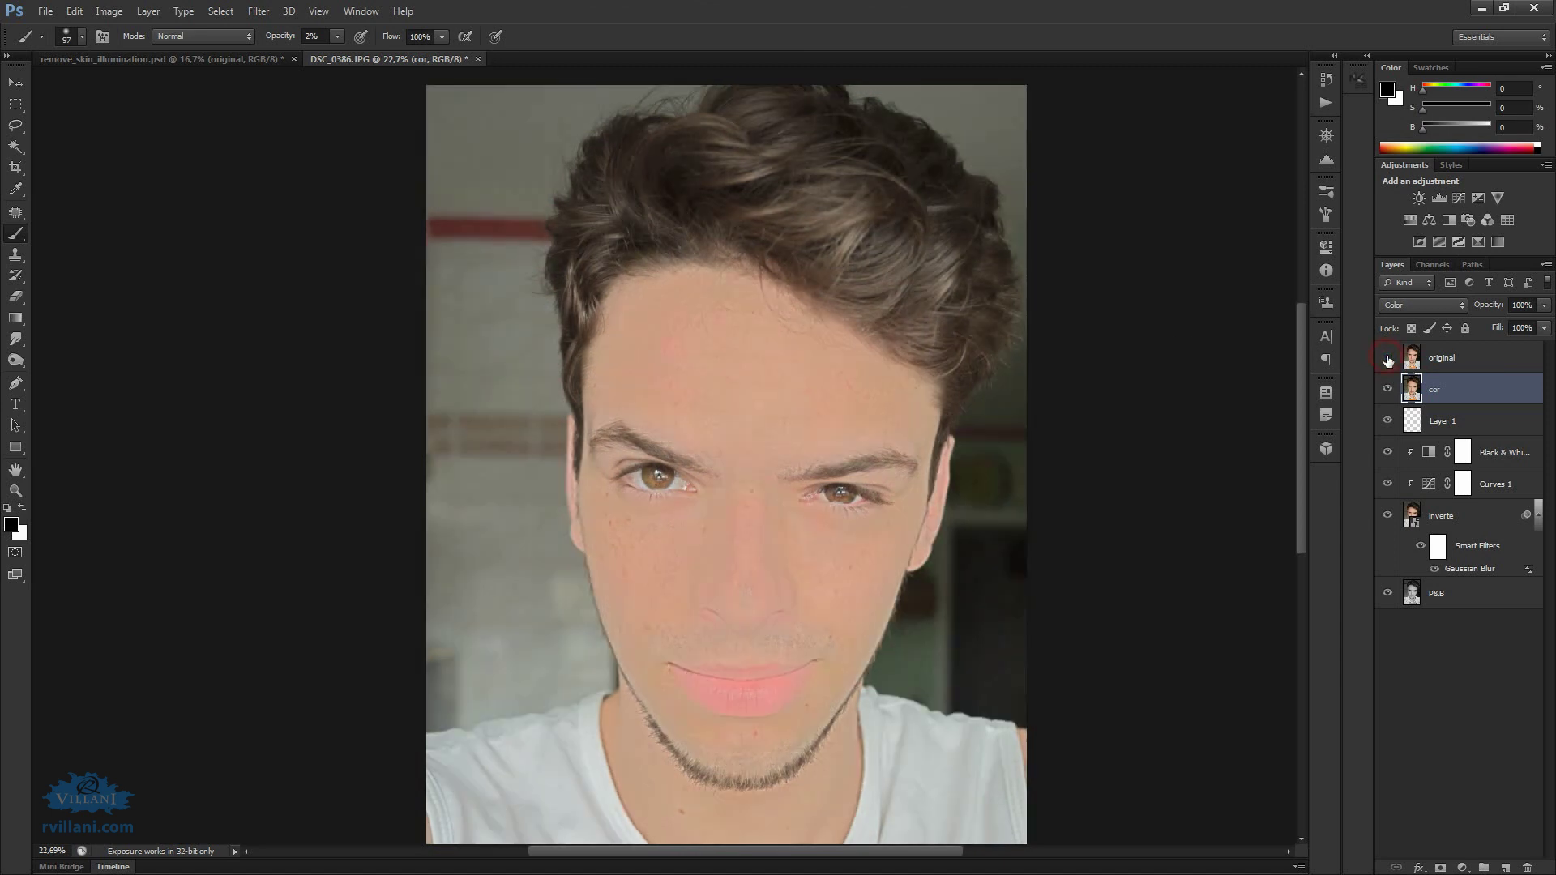
left_click(1388, 360)
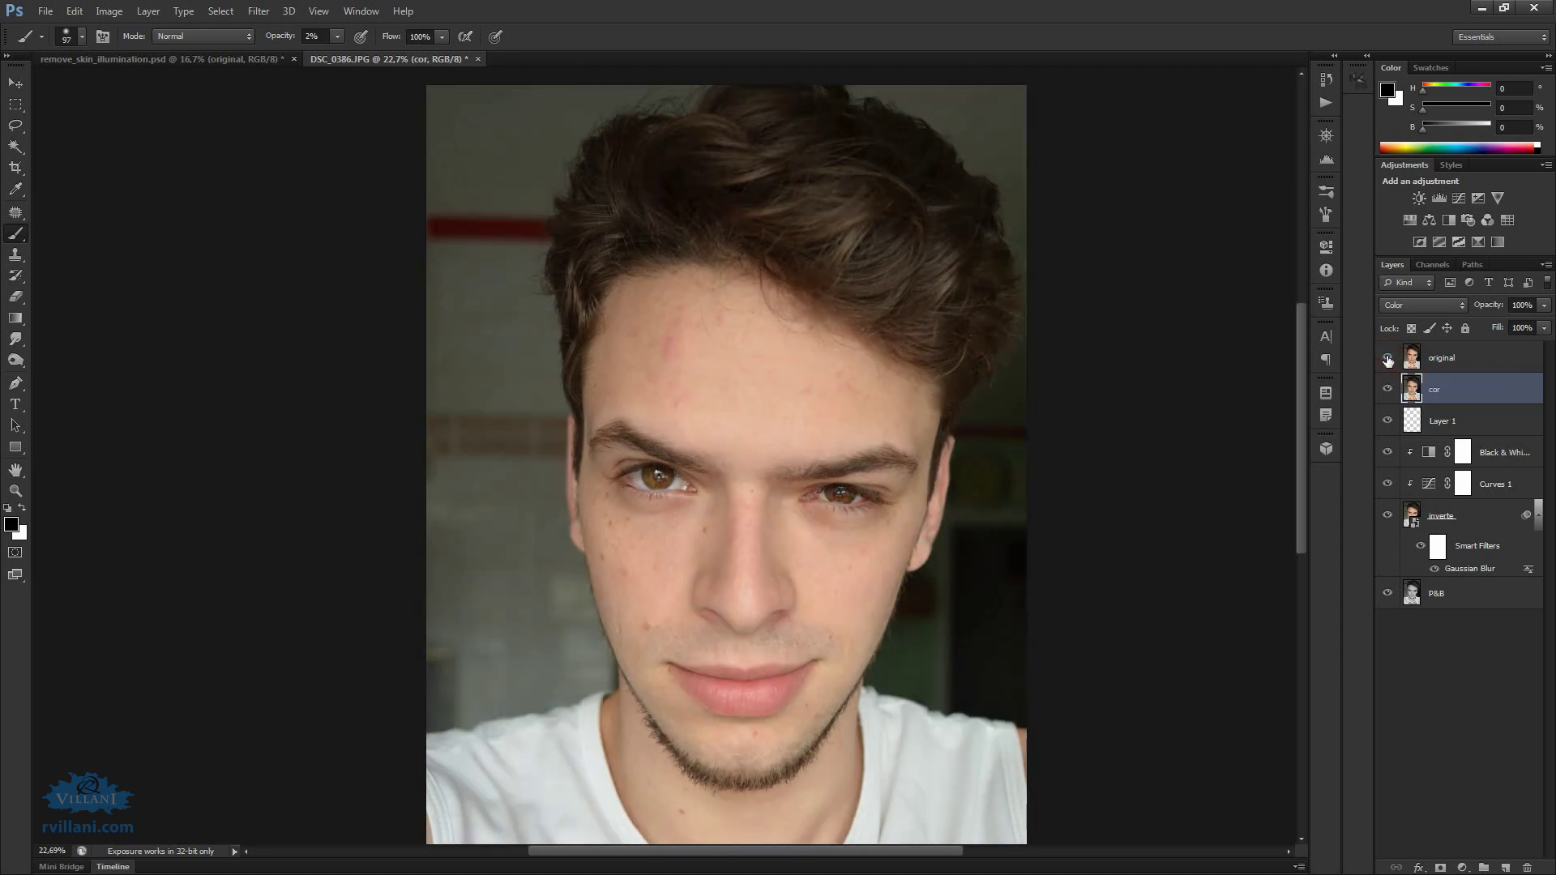
left_click(1388, 359)
left_click(1387, 359)
left_click(1387, 359)
left_click(1387, 359)
left_click(1388, 359)
left_click(1388, 359)
left_click(1388, 359)
left_click(1388, 359)
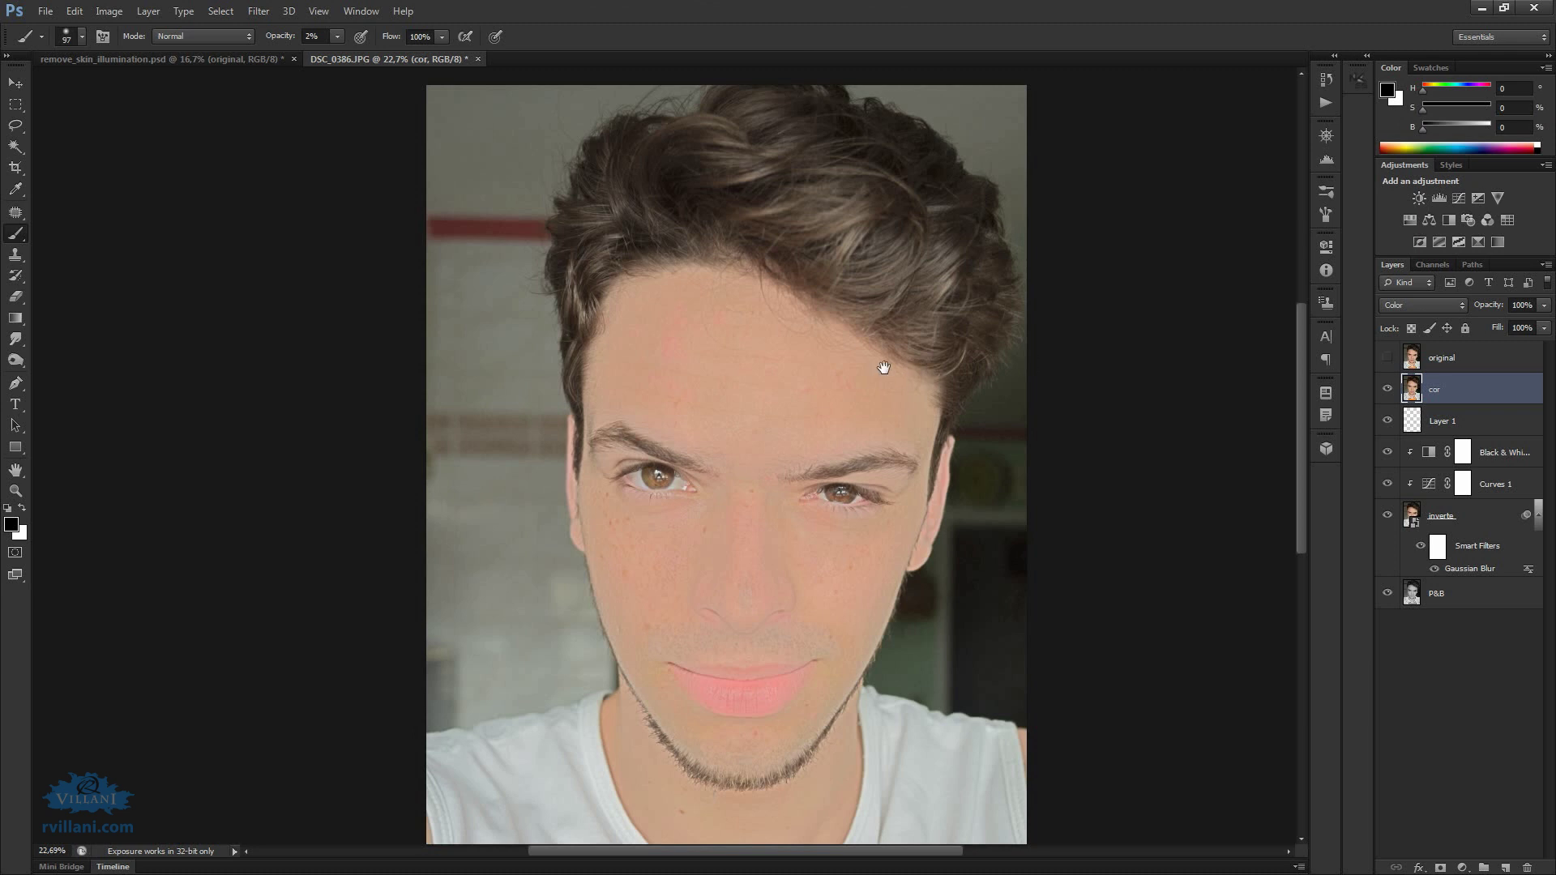
mouse_move(884, 365)
left_mouse_down()
mouse_move(884, 412)
mouse_move(847, 397)
mouse_move(824, 417)
left_mouse_up()
scroll(871, 527, "down", 1)
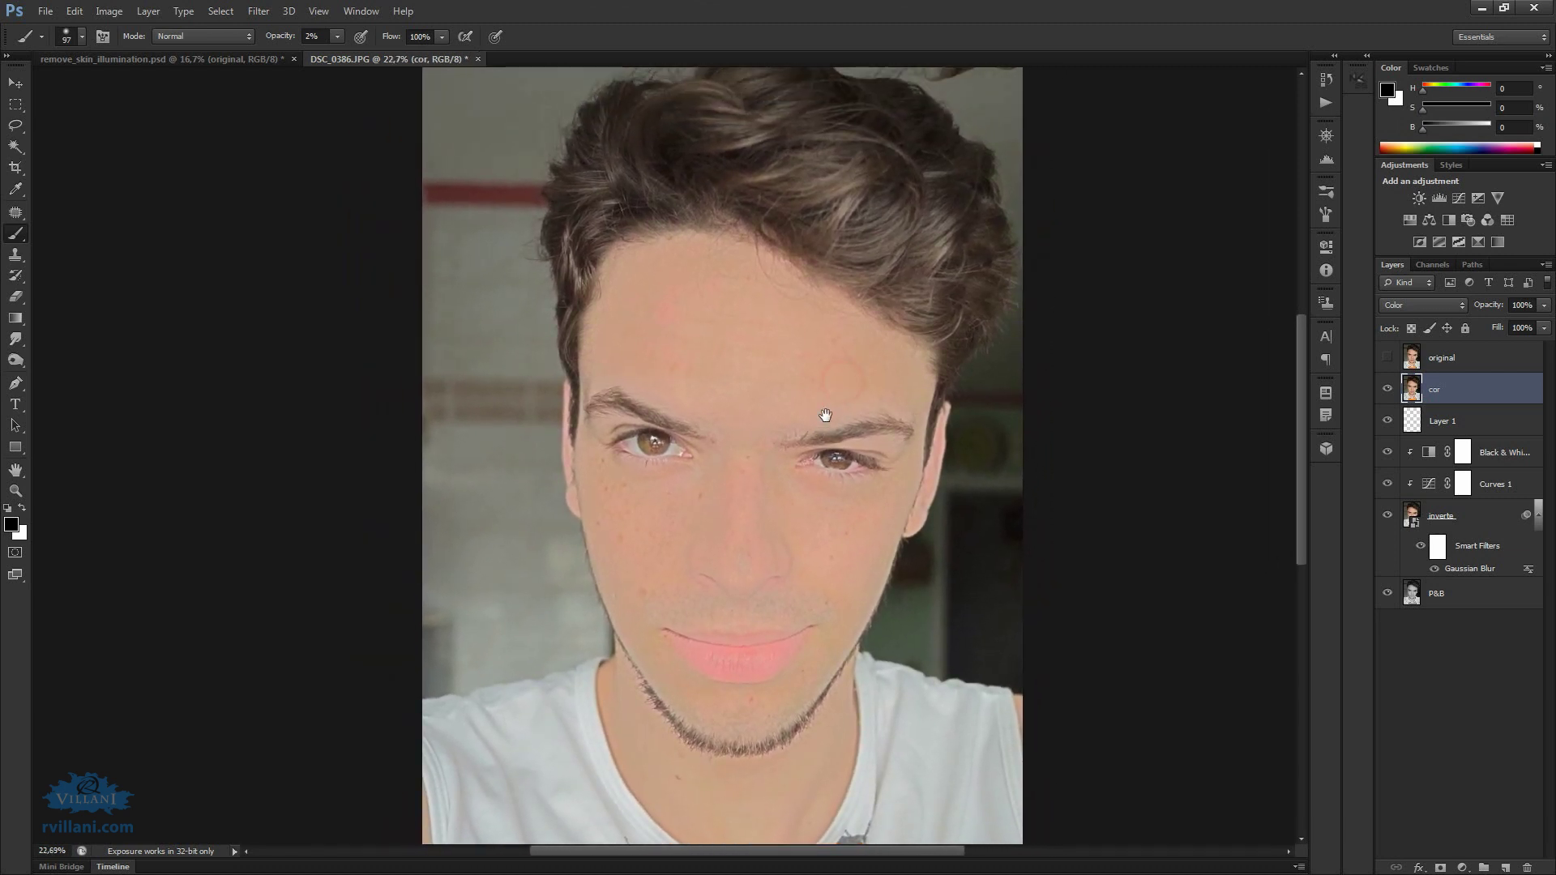
left_click_drag(754, 458, 788, 458)
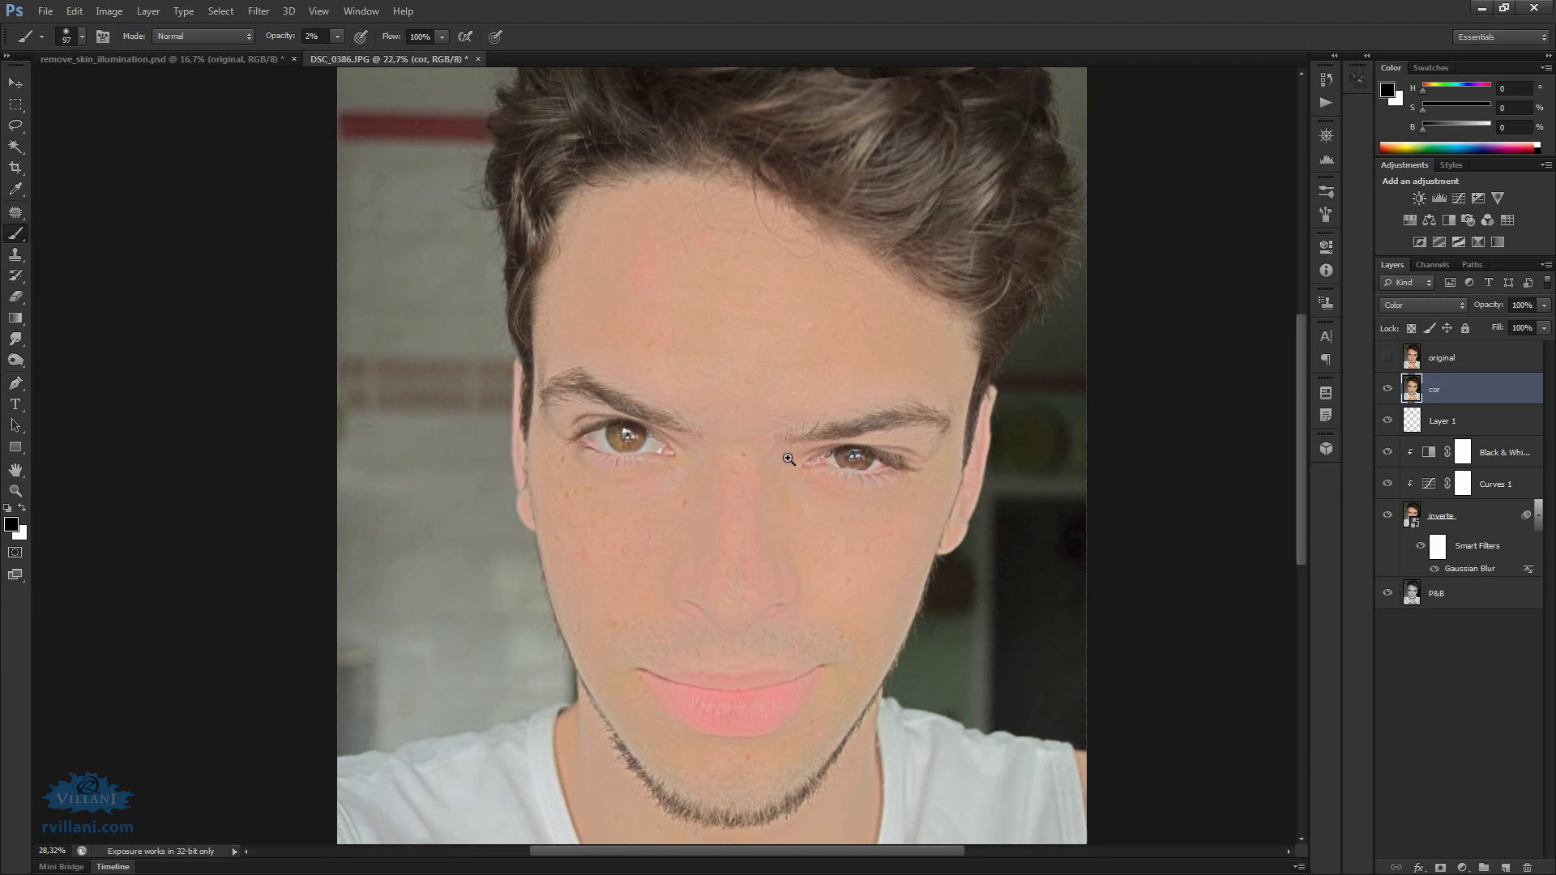
left_click_drag(779, 546, 777, 521)
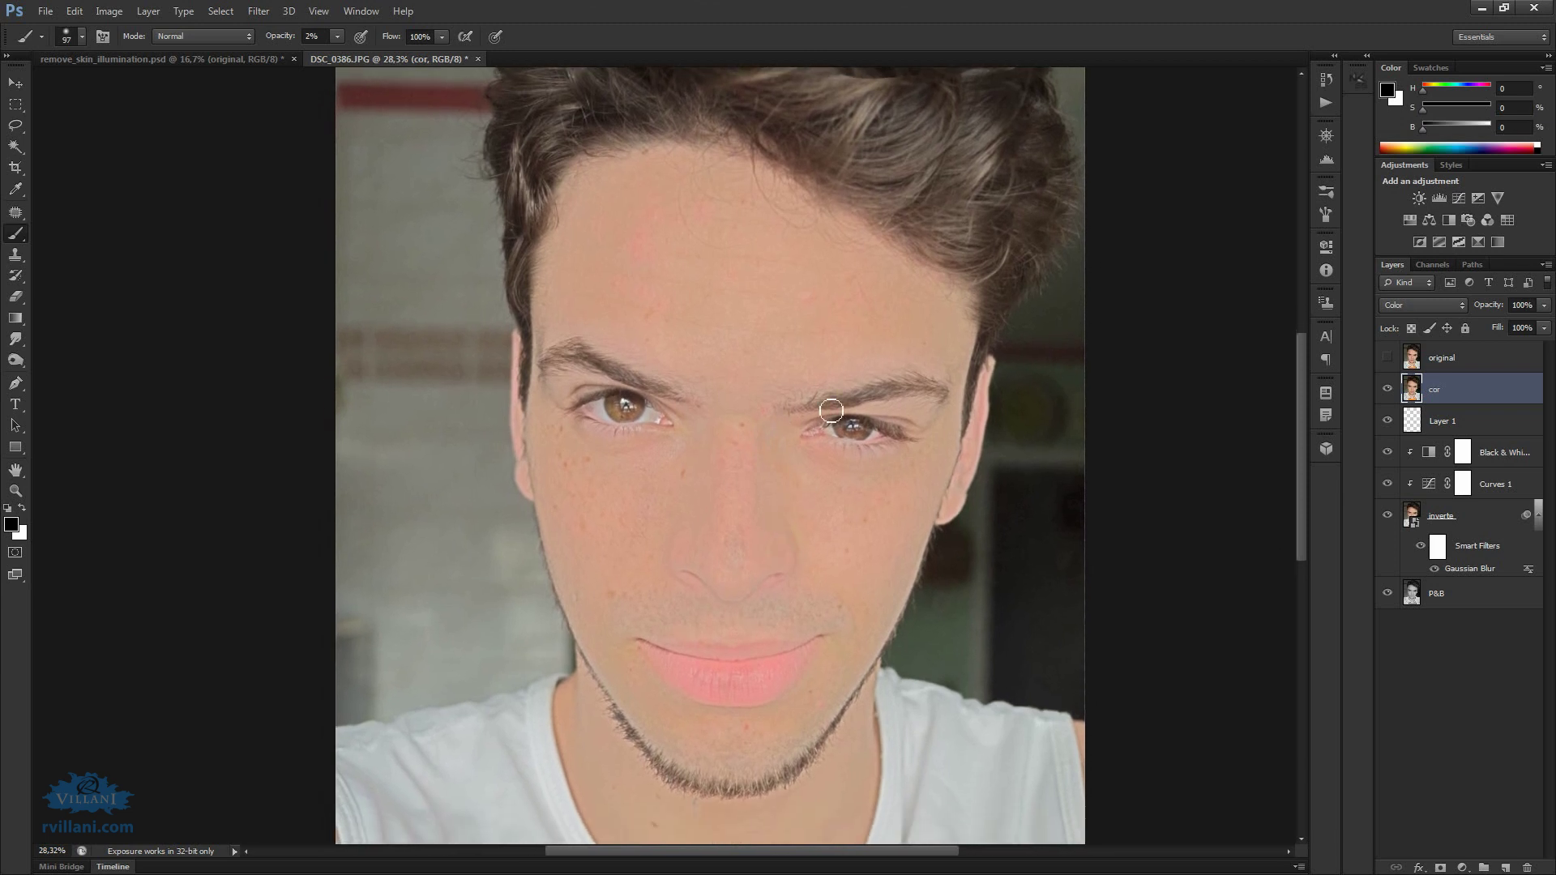